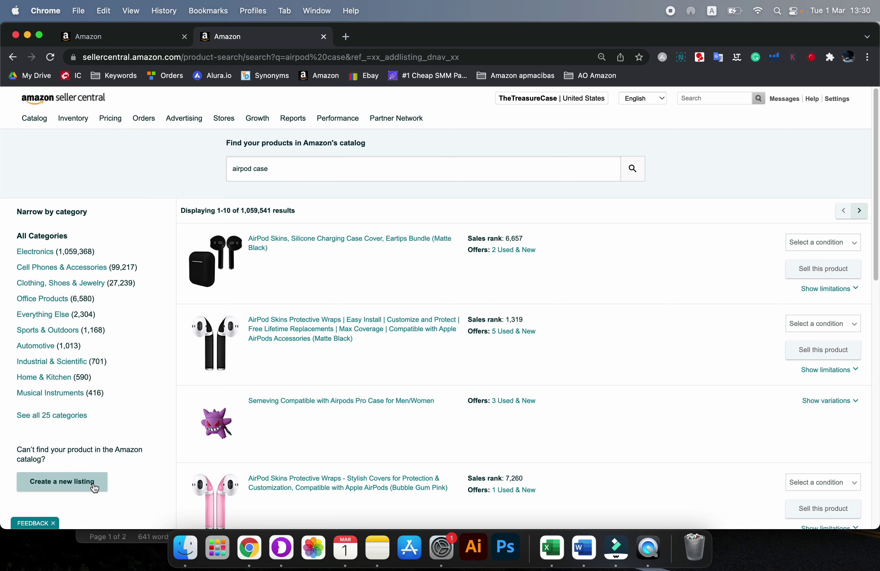
Step: Create a new listing, search the product types for "airpod case" and select Portable Electronic Device Cover
left_click(94, 488)
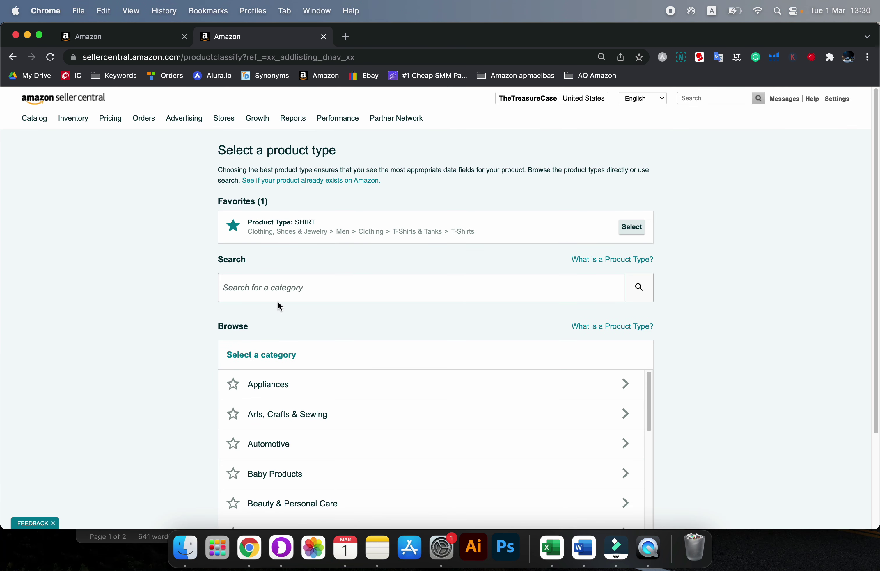
left_click(317, 288)
type("airpod case")
key("Return")
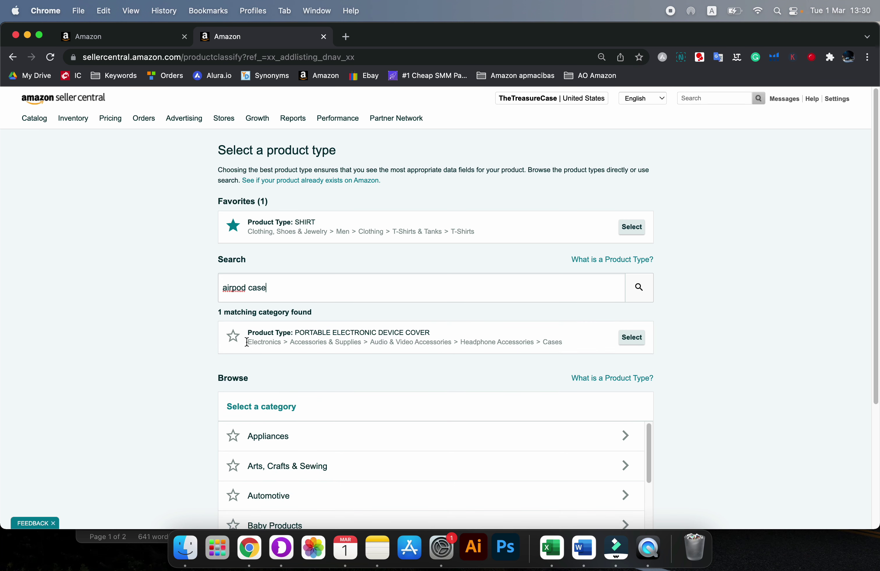
left_click_drag(247, 345, 283, 346)
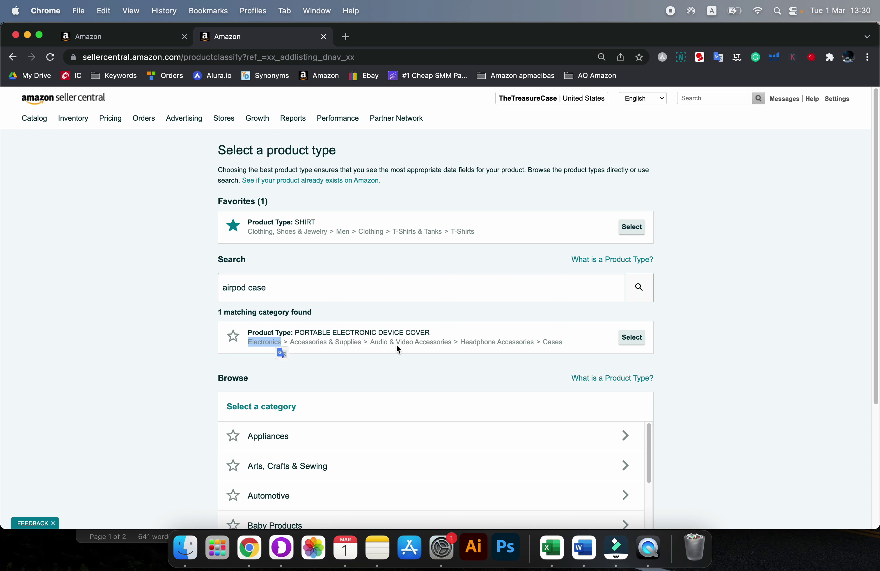
left_click(631, 339)
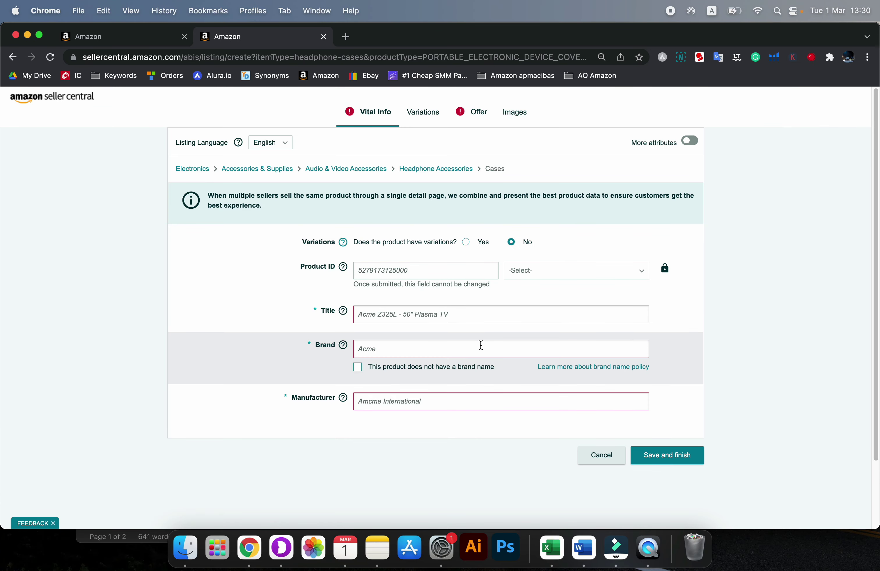
Step: Check the Product ID guidance and turn on the additional attributes for the listing form
left_click_drag(293, 269, 352, 269)
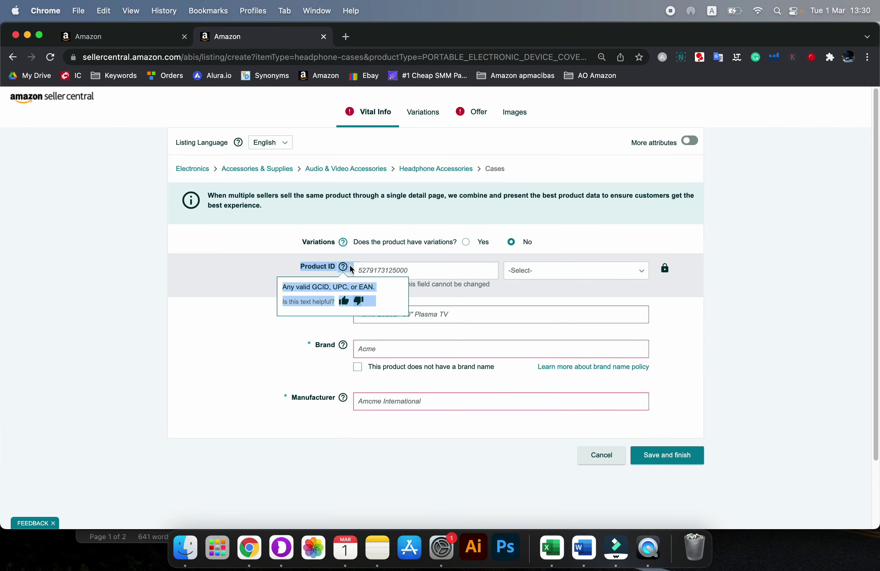
left_click(165, 268)
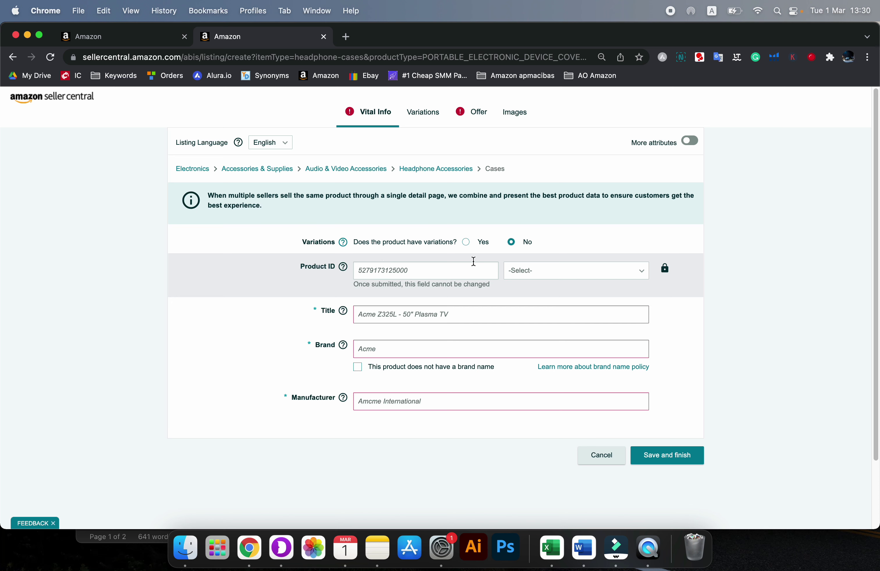
left_click(689, 140)
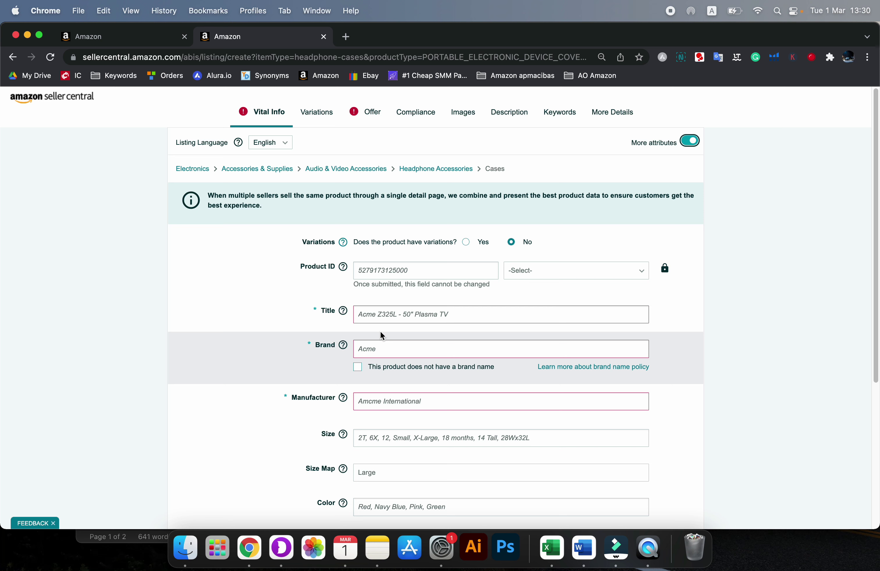
Step: Switch to the Airpod sagatave workbook in Excel and select the title cell on its Amazon sheet
left_click(543, 551)
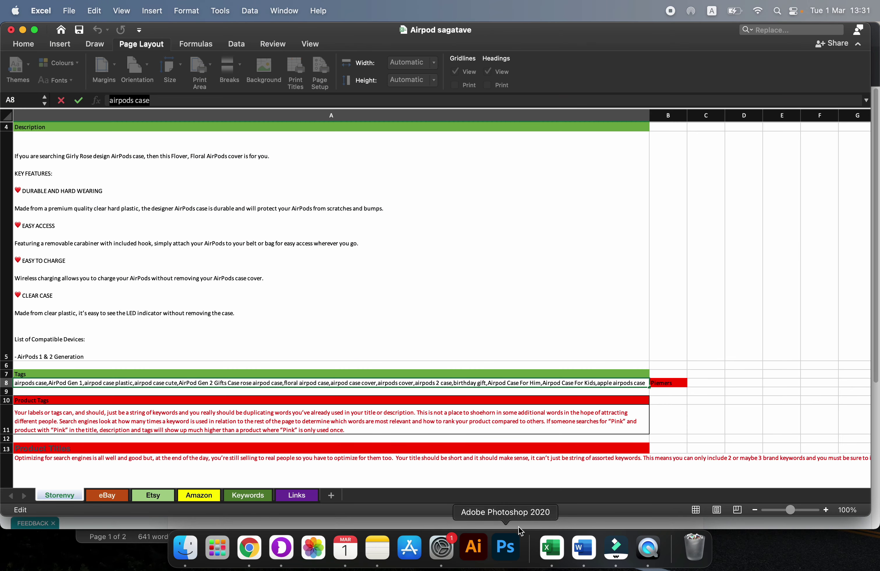
left_click(183, 497)
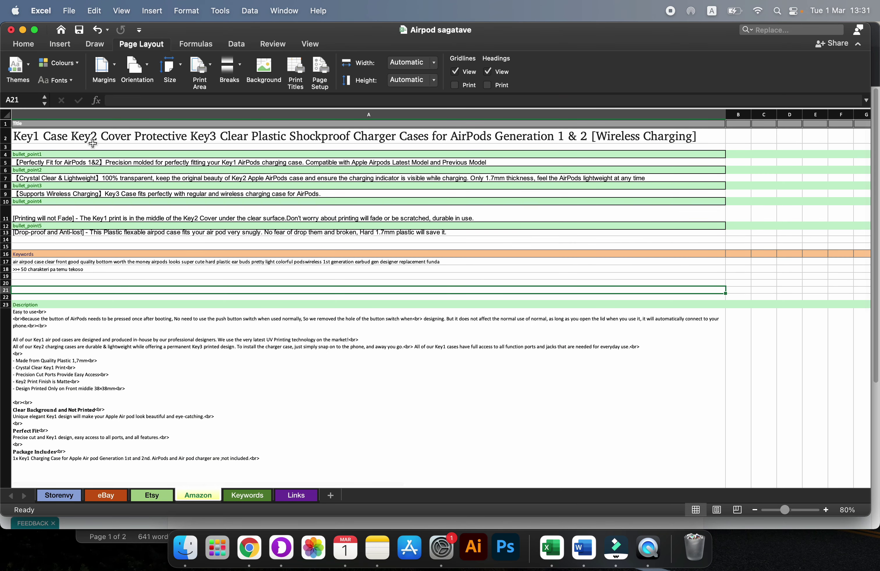
left_click(43, 139)
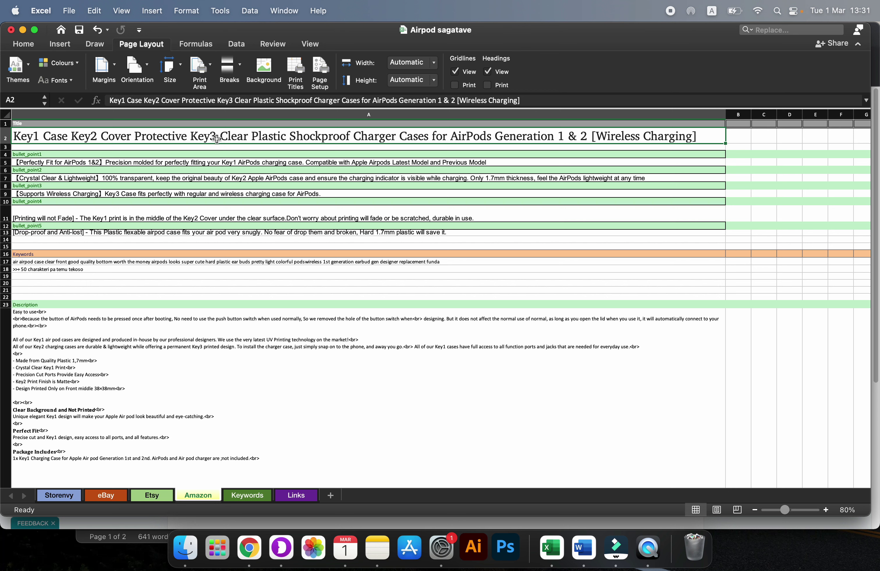
Step: Replace every "Key1" on the Amazon sheet with "Girly Rose"
left_click(5, 114)
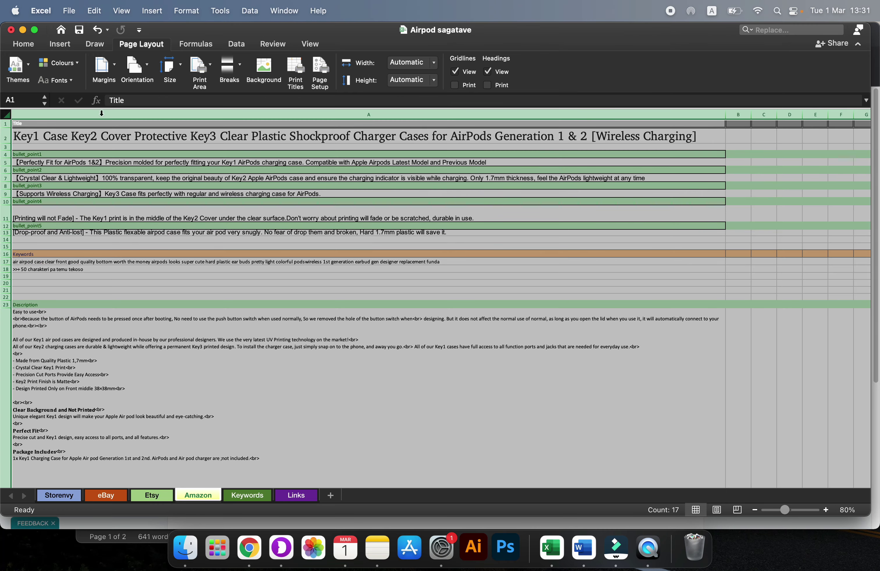
left_click(752, 29)
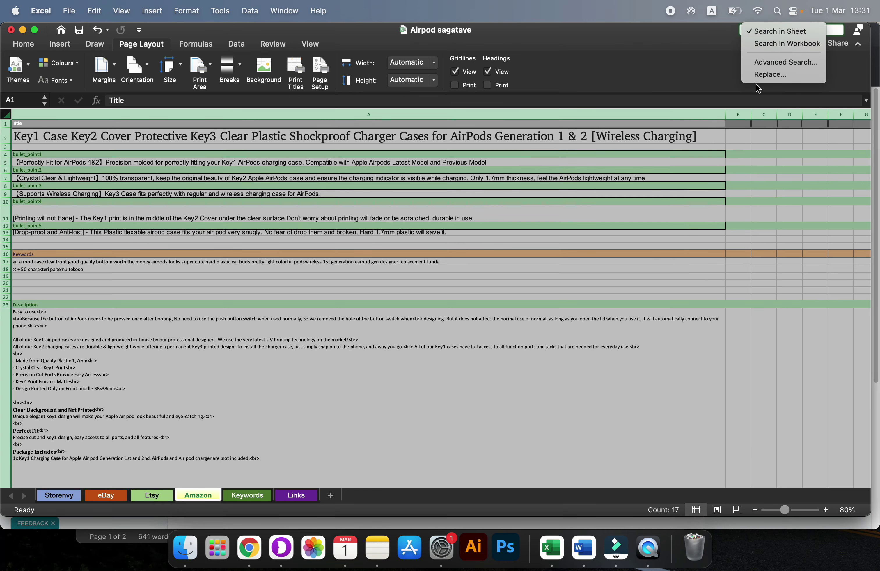
left_click(769, 74)
left_click(368, 153)
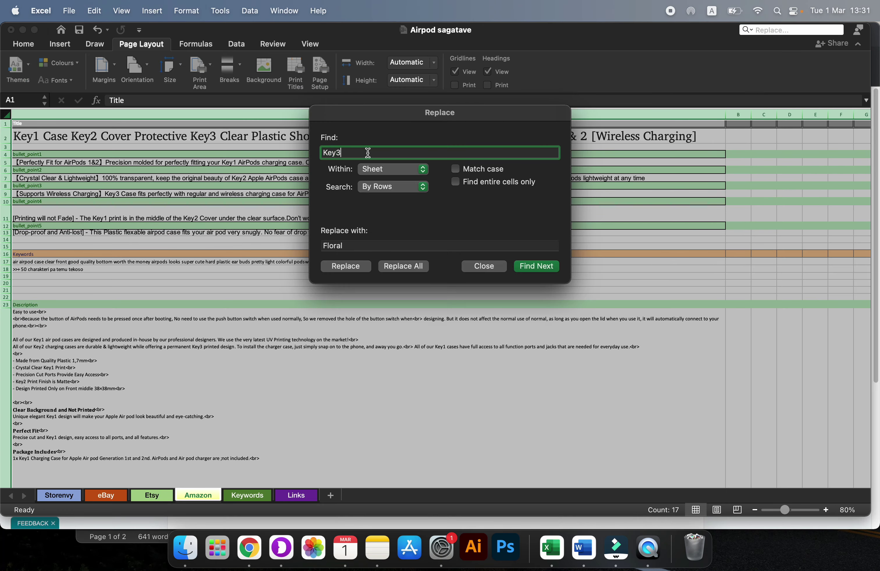
key("BackSpace")
type("1")
left_click(355, 246)
key("BackSpace")
key("BackSpace")
key("BackSpace")
key("BackSpace")
key("BackSpace")
key("BackSpace")
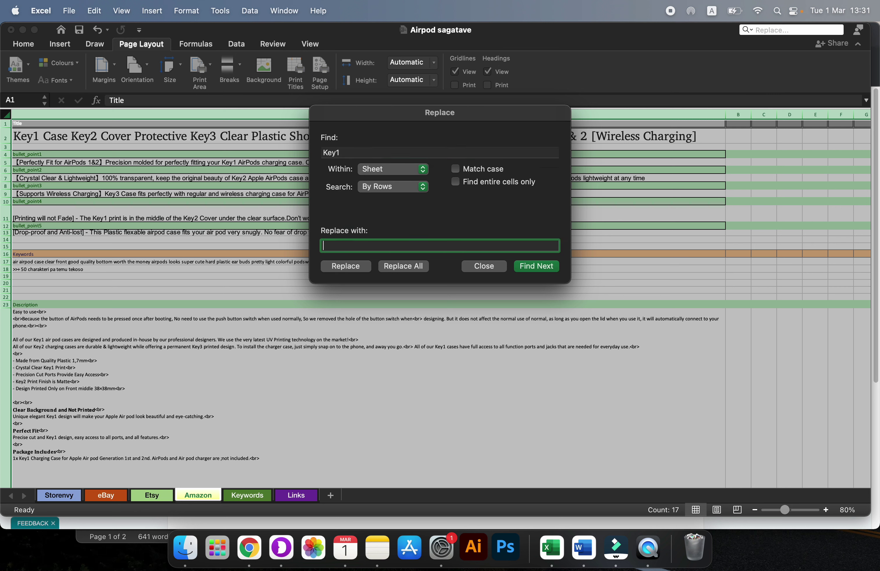
type("gir")
key("BackSpace")
key("BackSpace")
key("BackSpace")
key("BackSpace")
key("BackSpace")
type("Girly Ro")
left_click(416, 266)
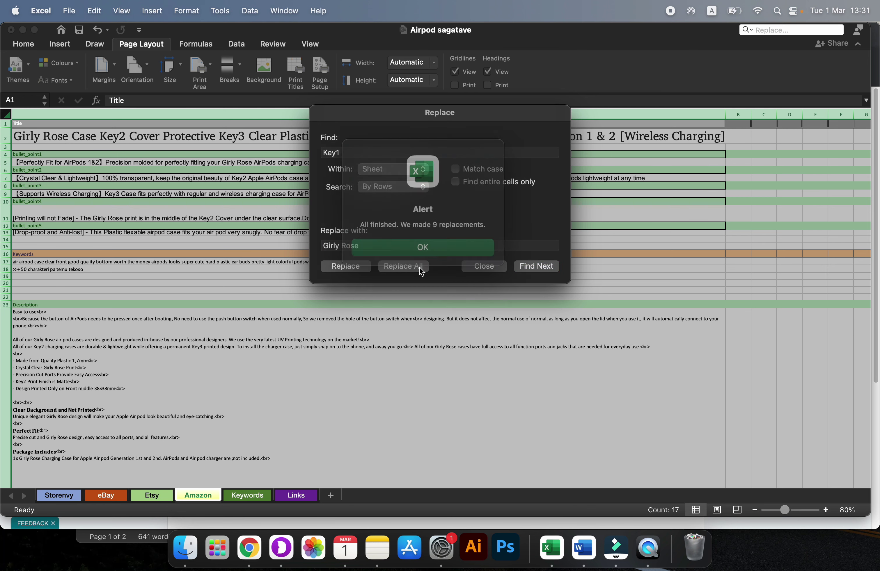
left_click(422, 247)
Step: Replace every "Key2" on the Amazon sheet with "Floral"
left_click(381, 148)
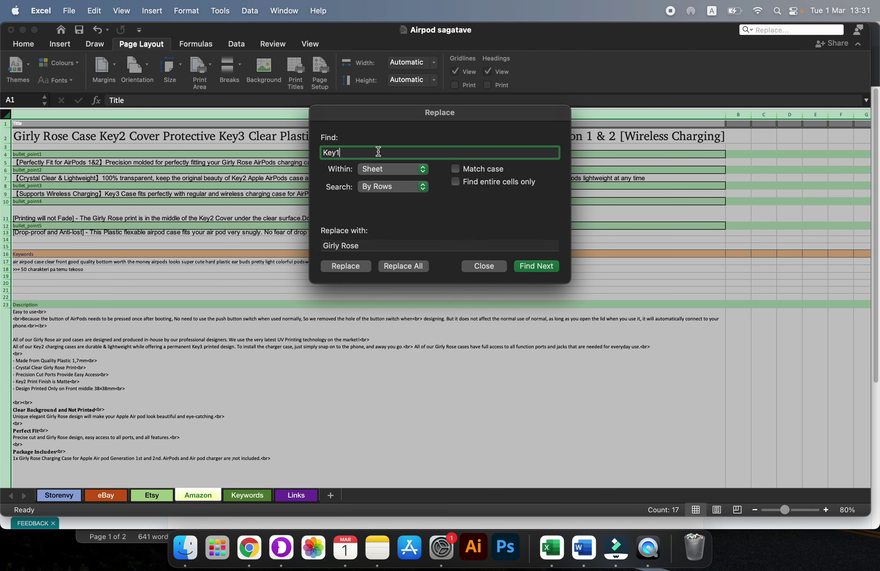
key("BackSpace")
type("2")
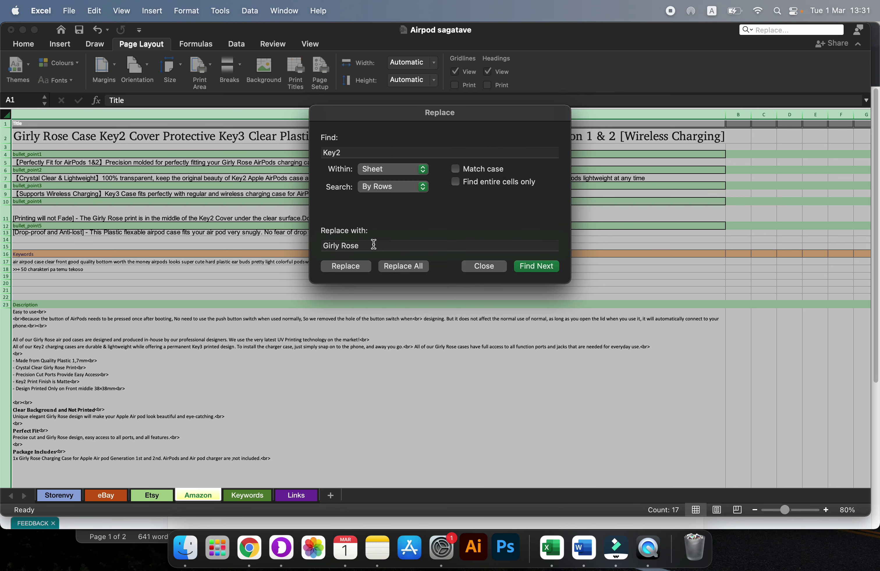
left_click_drag(372, 246, 321, 252)
type("Fl")
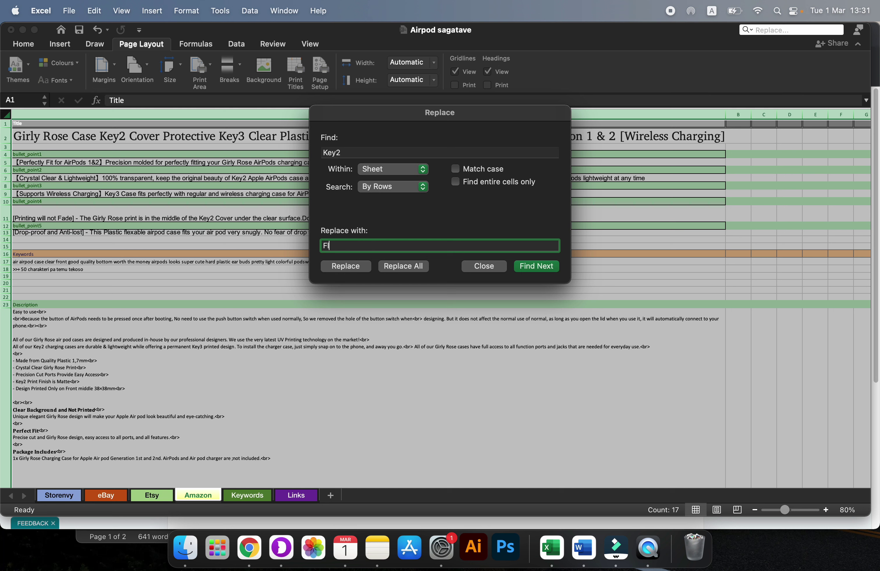
type("oral")
left_click(392, 271)
left_click(425, 245)
Step: Replace every "Key3" on the Amazon sheet with "Flower" and close the Replace dialog
left_click(381, 156)
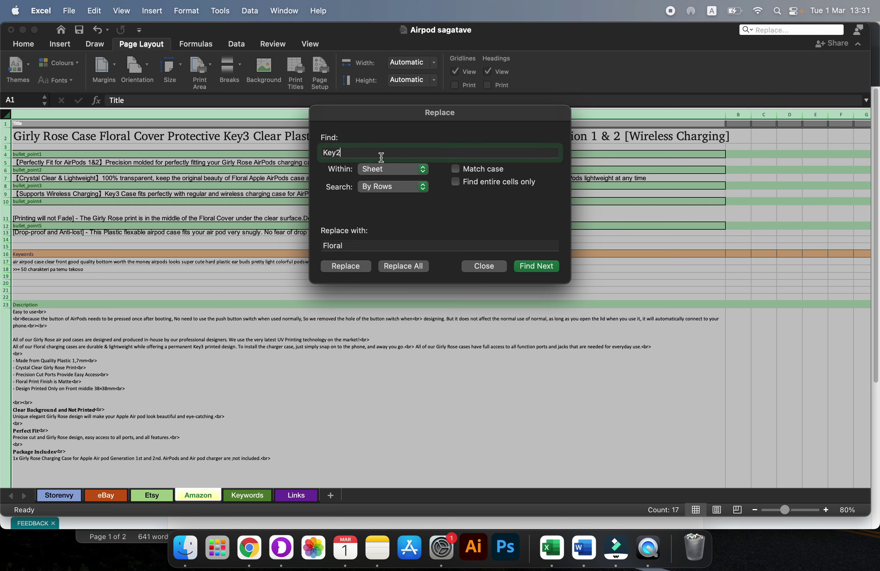
key("BackSpace")
type("3")
double_click(367, 243)
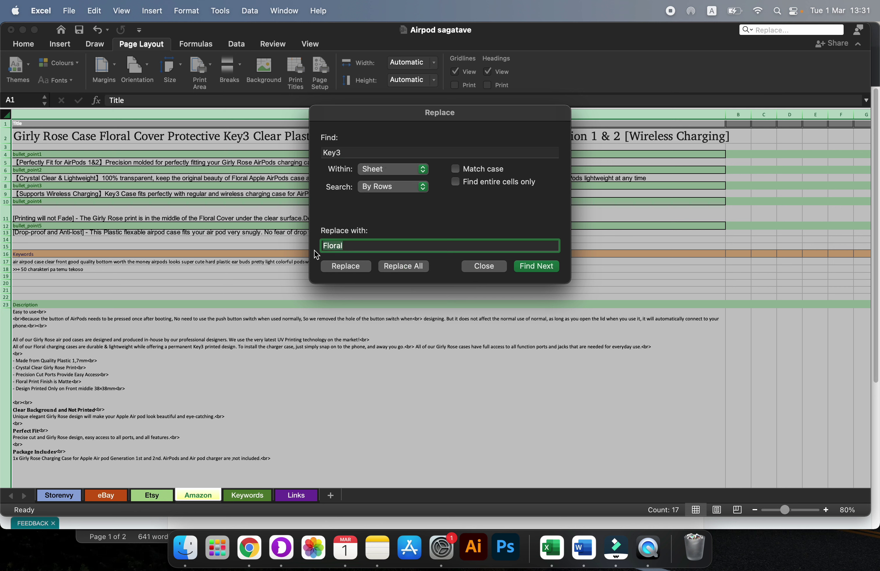
type("Flowe")
left_click(401, 266)
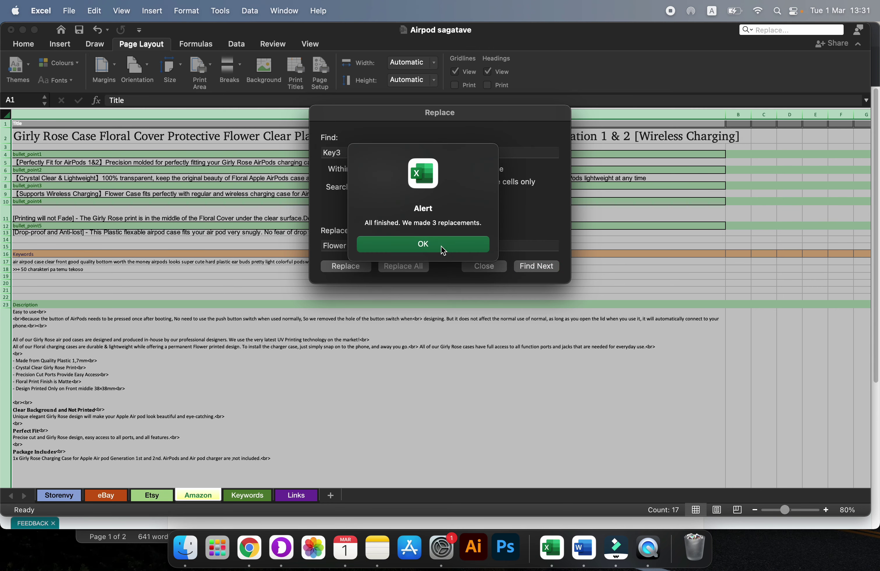
left_click(444, 251)
left_click(485, 267)
Step: Copy the finished product title from cell A2 and paste it into the listing's Title field in Chrome
left_click(296, 136)
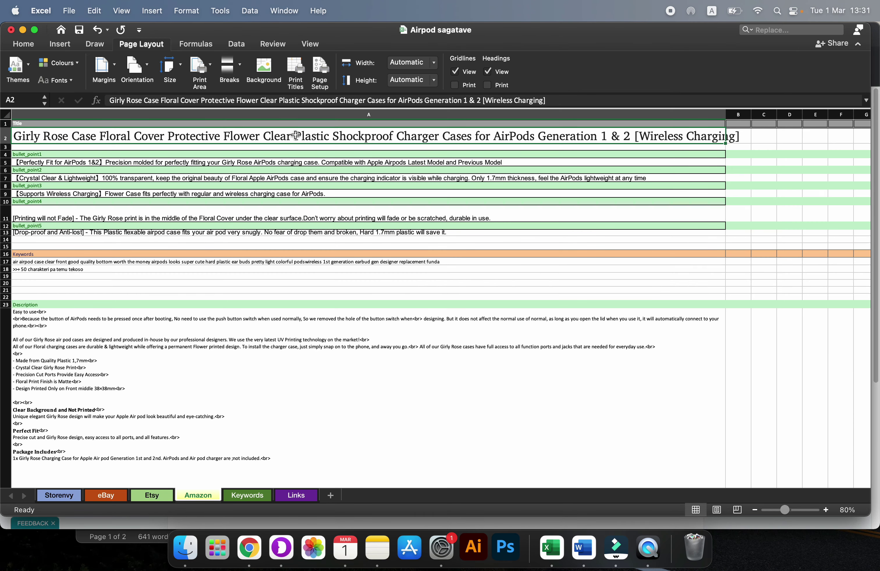
key("super+c")
key("super+Tab")
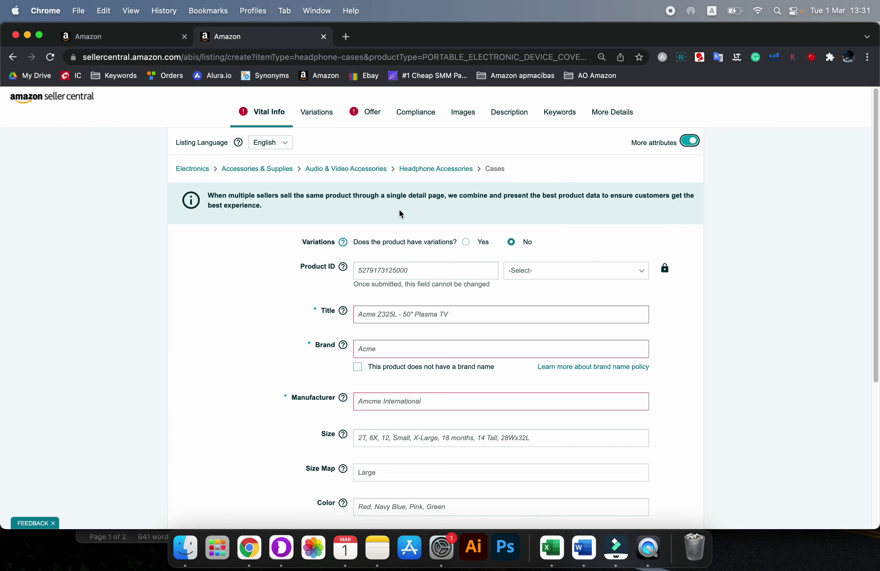
left_click(397, 315)
key("super+v")
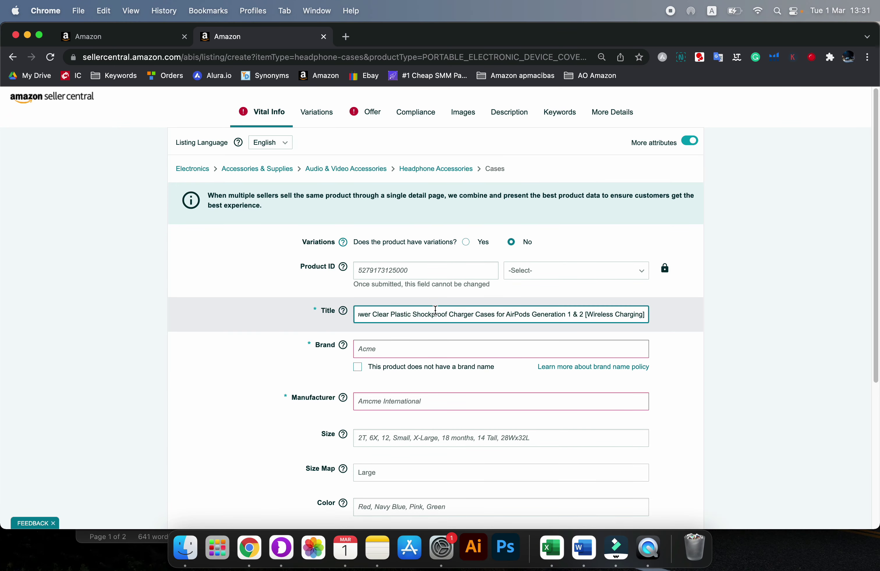
left_click(713, 334)
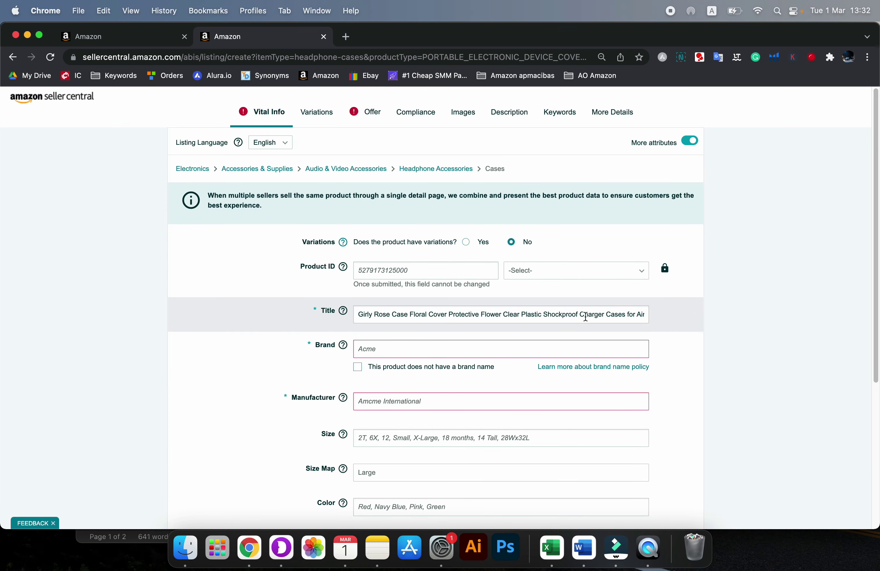
Step: Review the end of the listing title, focusing on the "for AirPods Generation" wording
left_click_drag(552, 319, 653, 318)
left_click(476, 319)
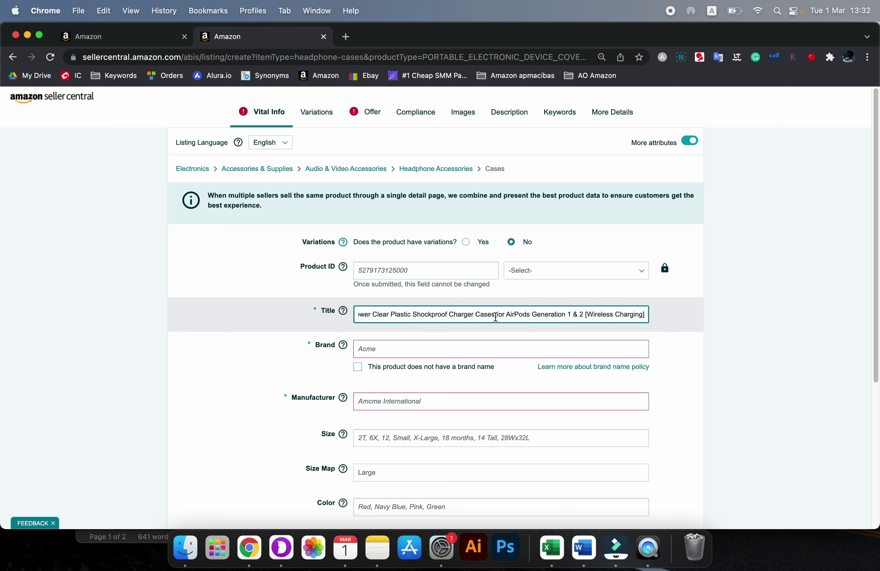
left_click_drag(498, 317, 567, 317)
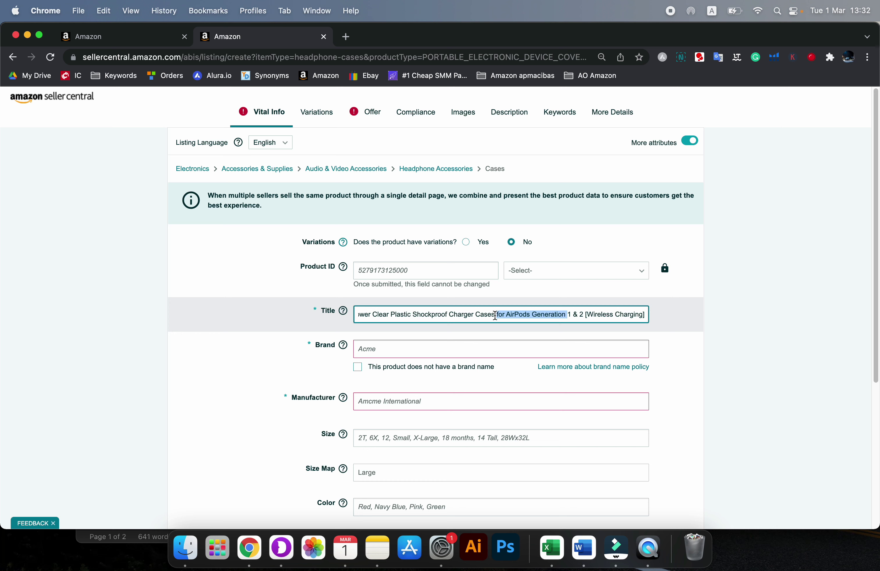
left_click(495, 316)
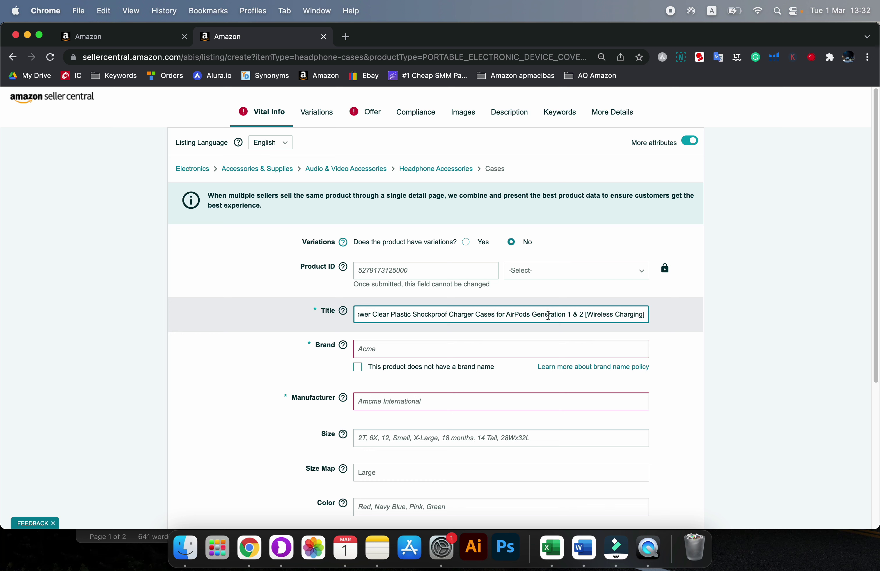
double_click(505, 314)
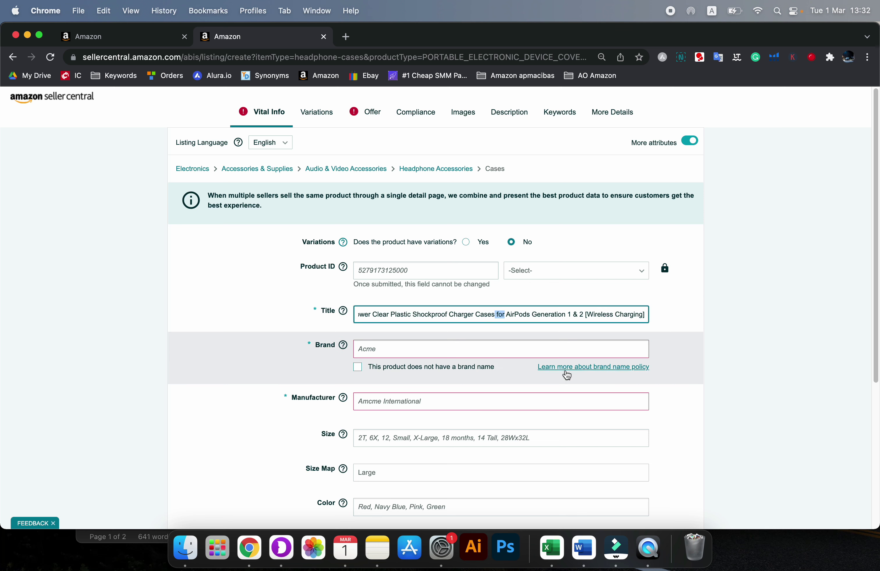
left_click(724, 325)
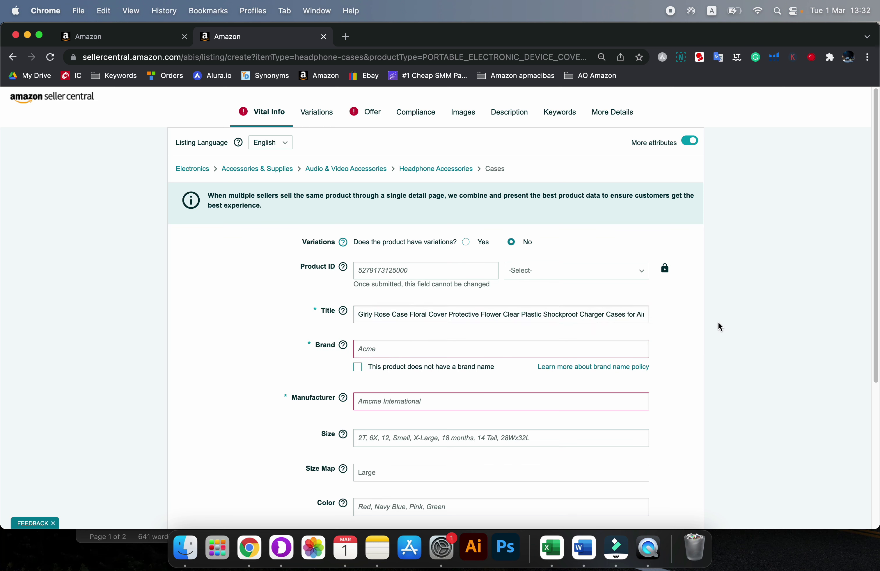
Step: Mark the product as having no brand name and set the manufacturer to Generic
mouse_move(343, 345)
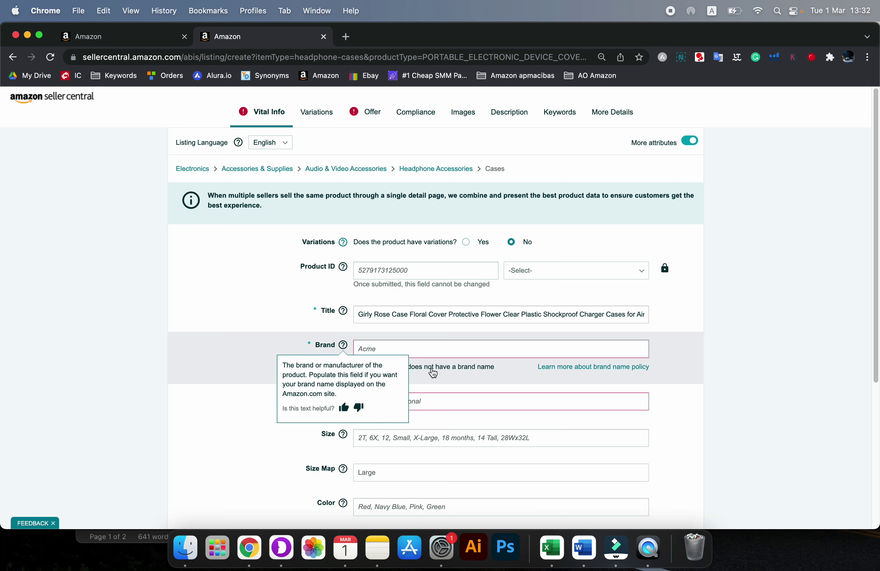
left_click(358, 367)
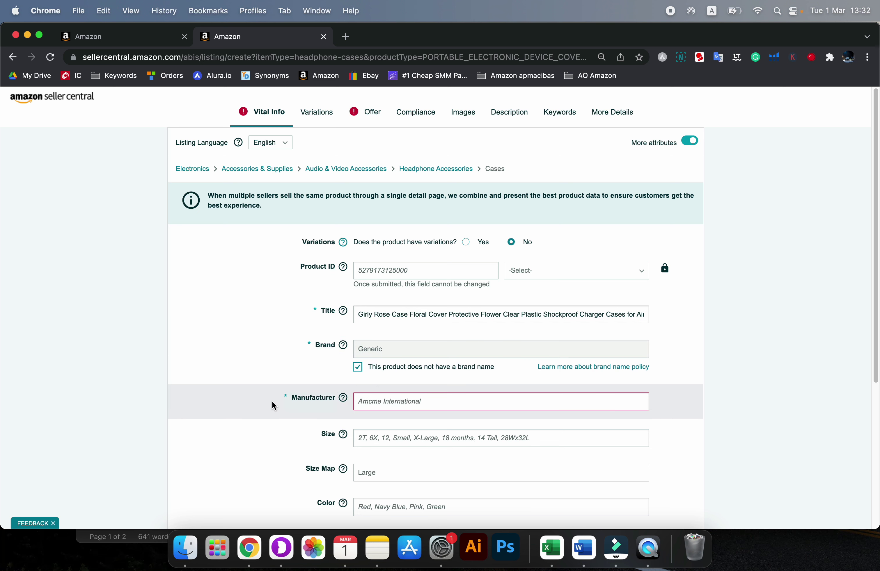
left_click(396, 401)
mouse_move(324, 397)
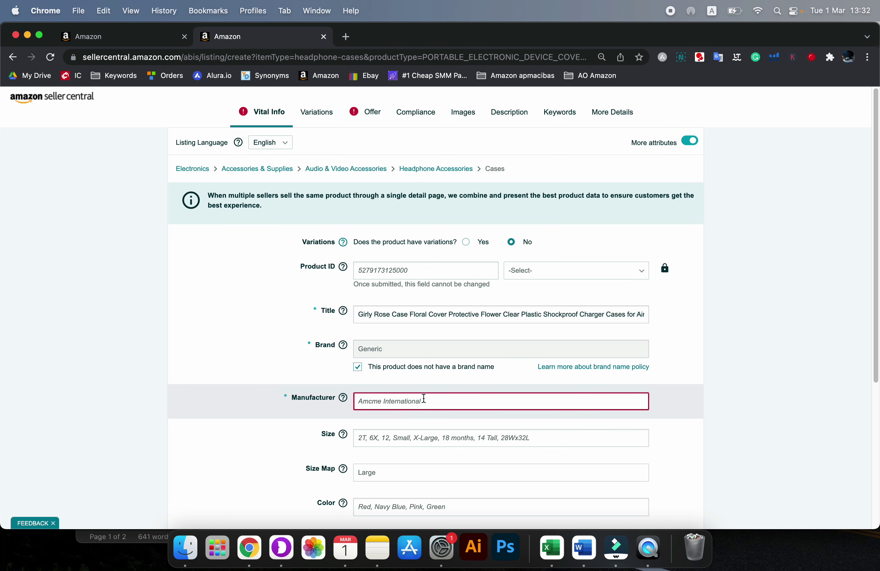
type("Generic")
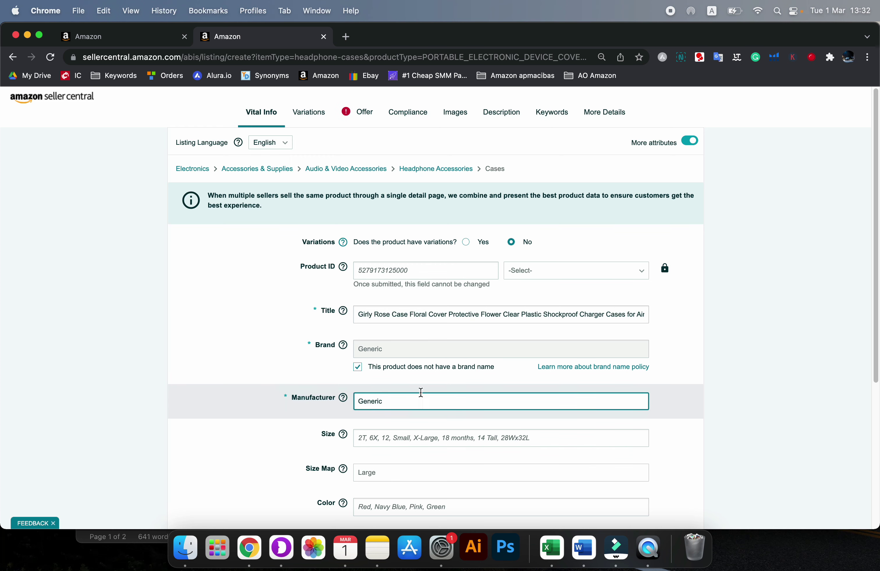
left_click(177, 335)
scroll(232, 399, "down", 4)
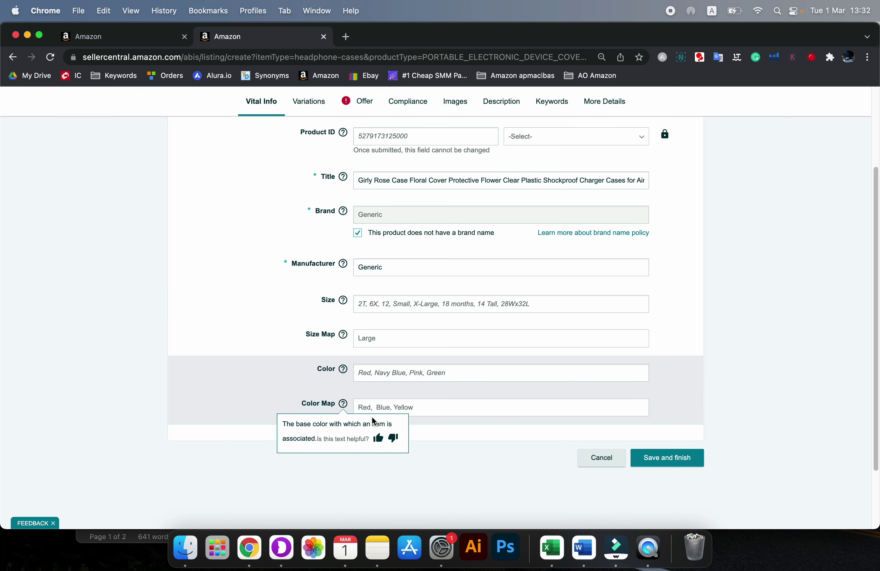
scroll(460, 356, "up", 5)
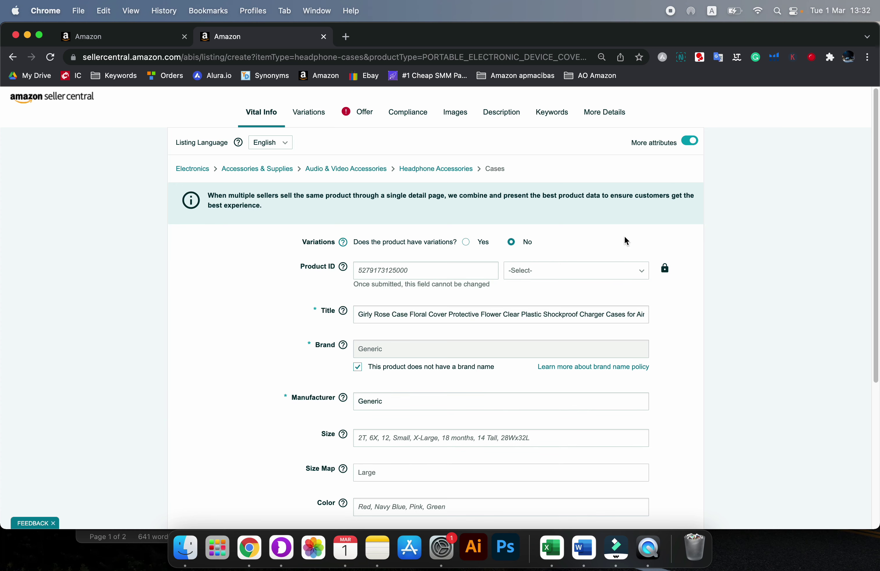
scroll(625, 241, "down", 5)
scroll(625, 242, "up", 5)
left_click(355, 120)
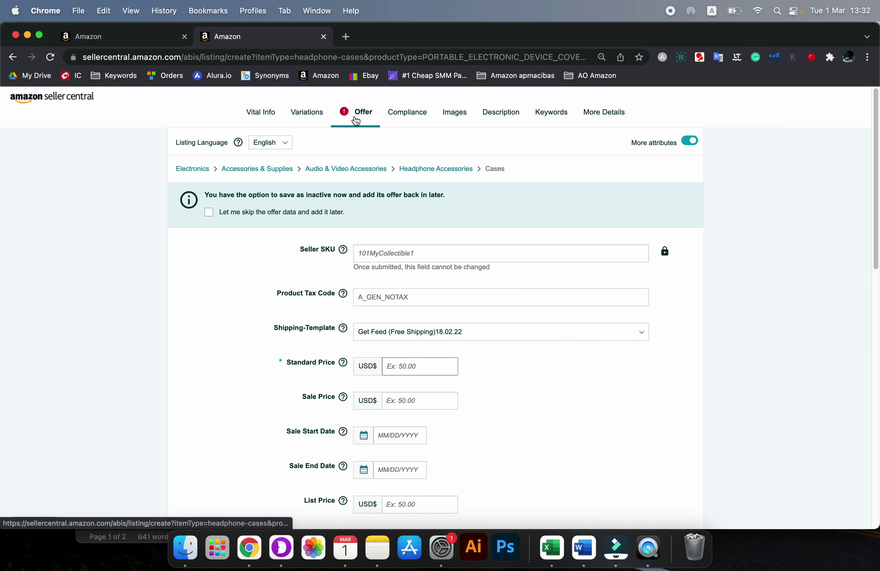
left_click(309, 114)
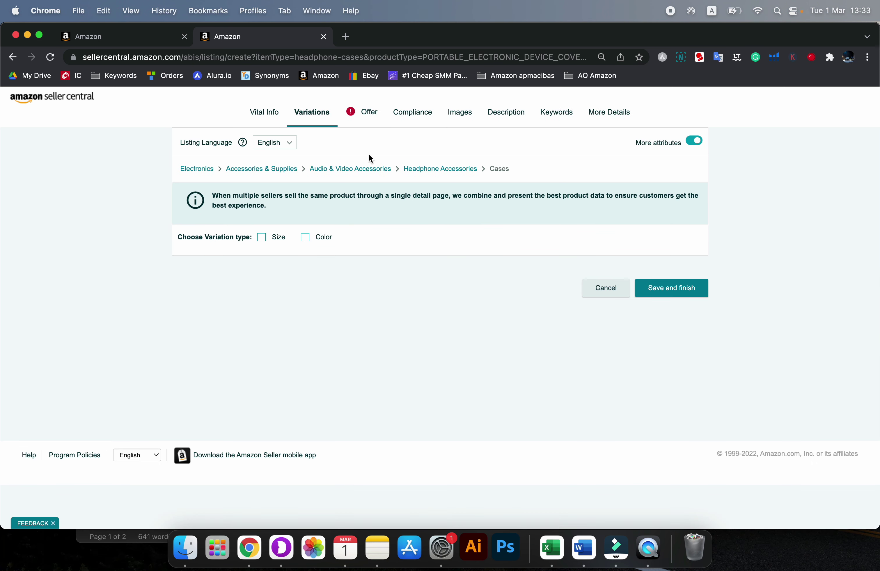
Step: In the listing's Offer section, set the standard price to USD 19.95
left_click(361, 118)
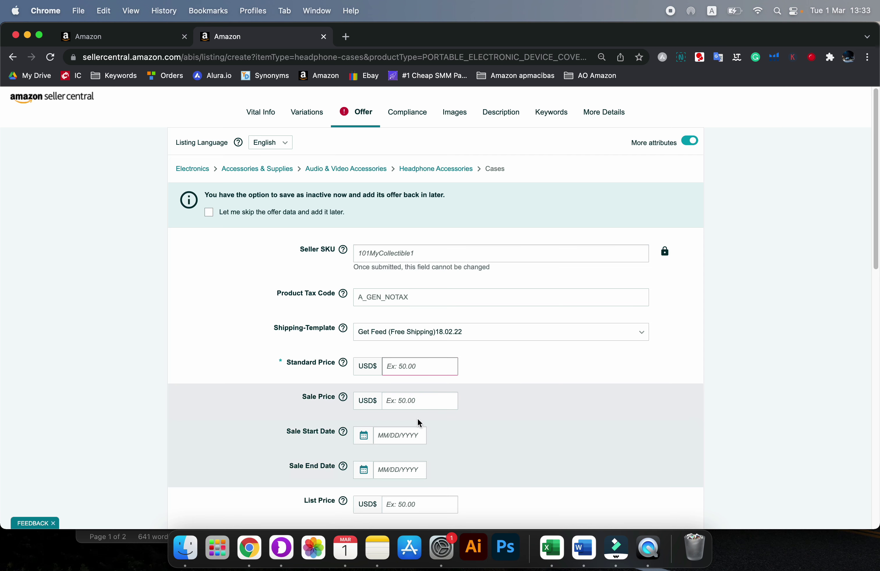
left_click(429, 371)
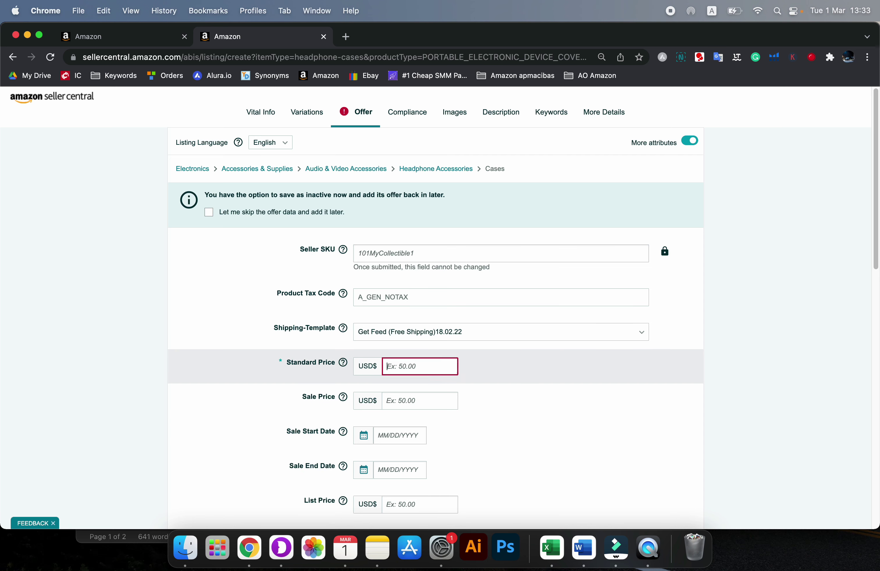
type("19.95")
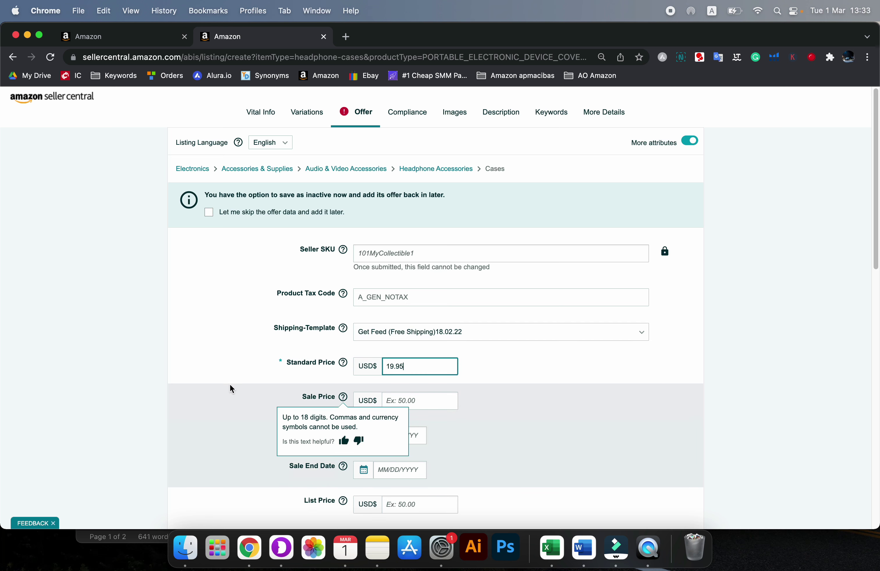
left_click(78, 363)
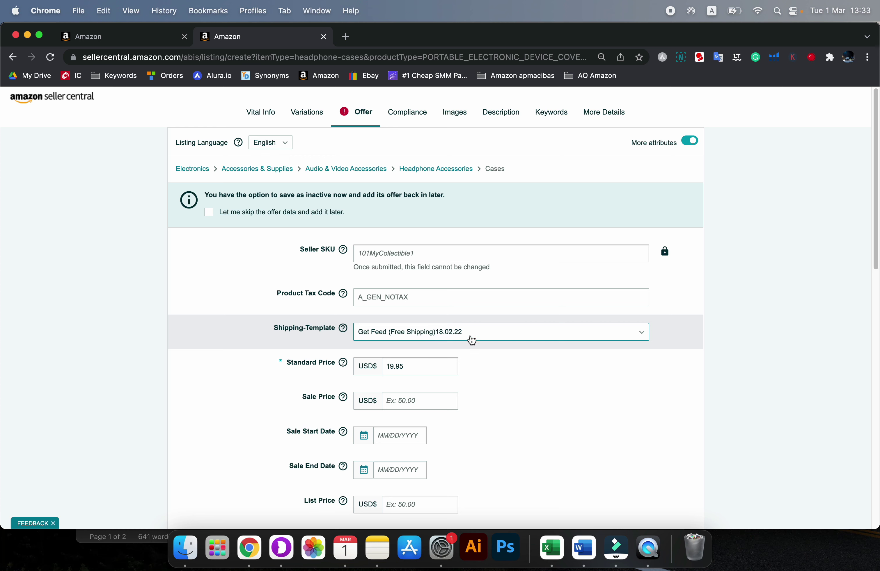
Step: Enter a quantity of 19 for the offer and set the item condition to New
scroll(530, 334, "down", 3)
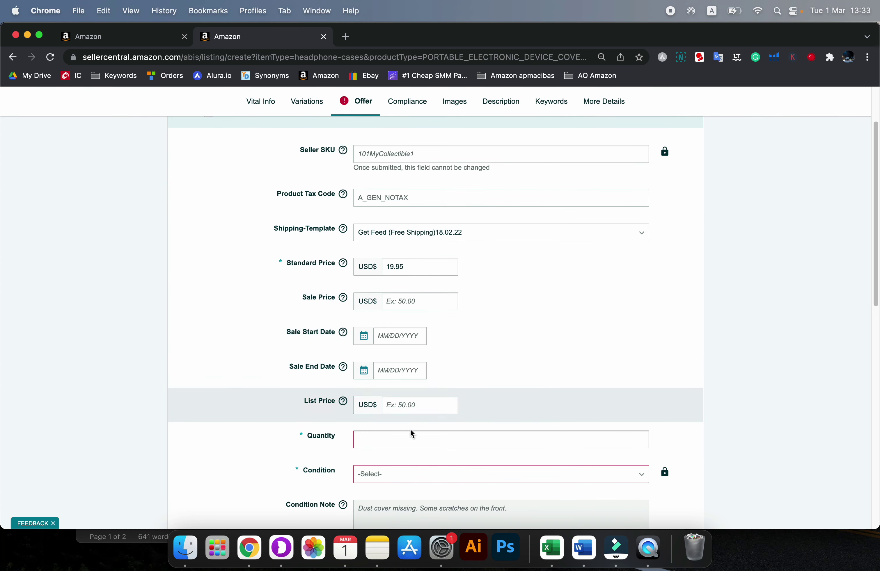
left_click(386, 442)
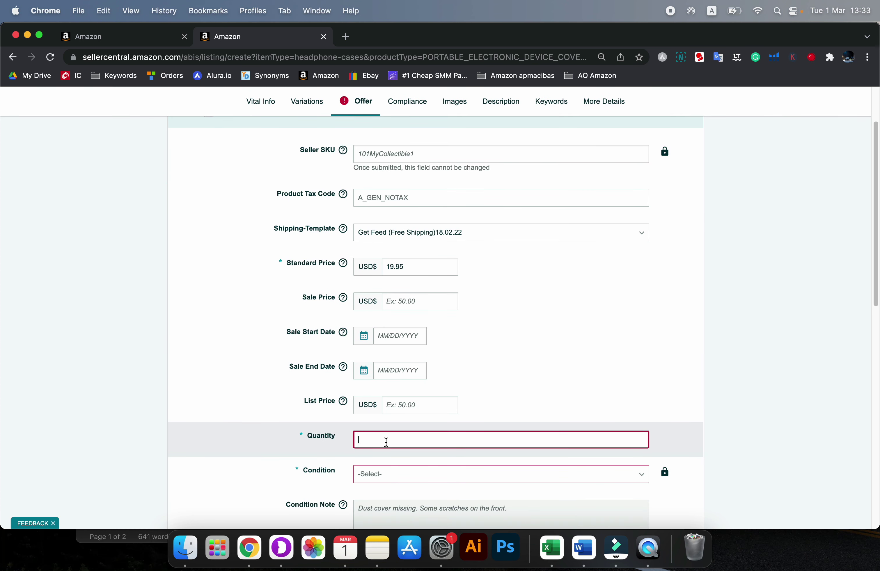
type("19")
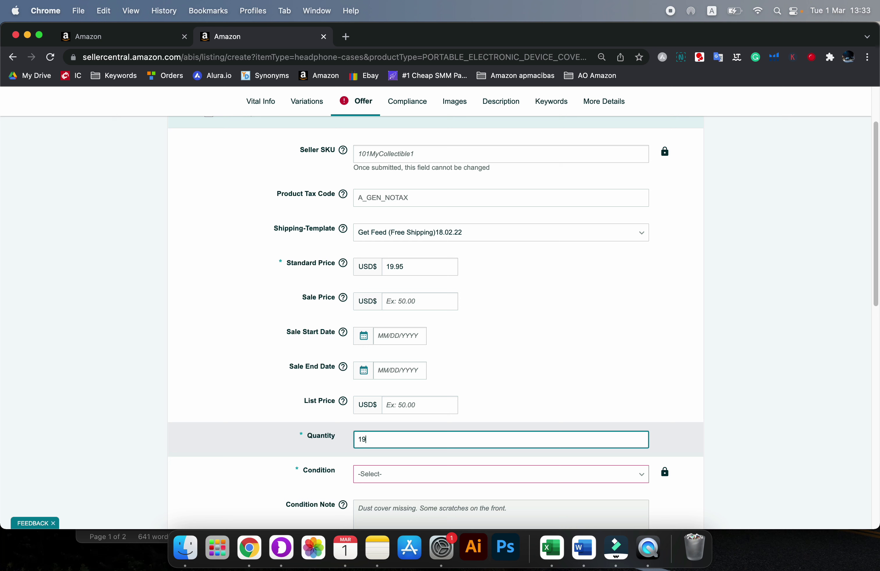
left_click(396, 475)
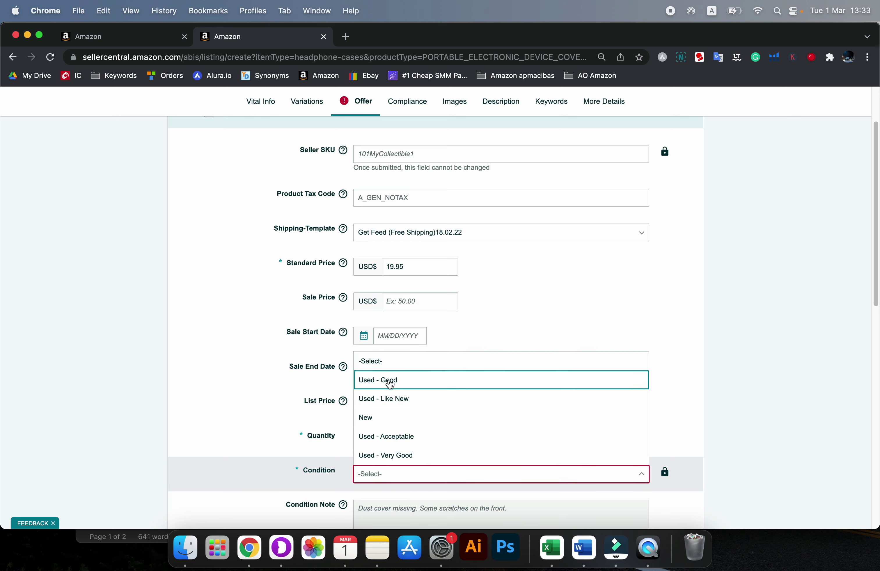
left_click(402, 418)
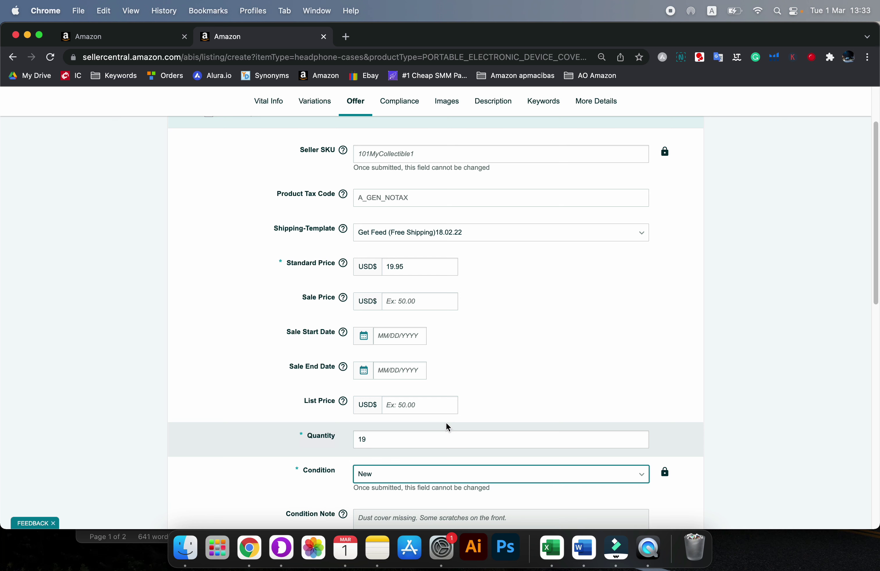
Step: Set the offer's maximum order quantity to 10 and the handling time to 3
scroll(484, 434, "down", 1)
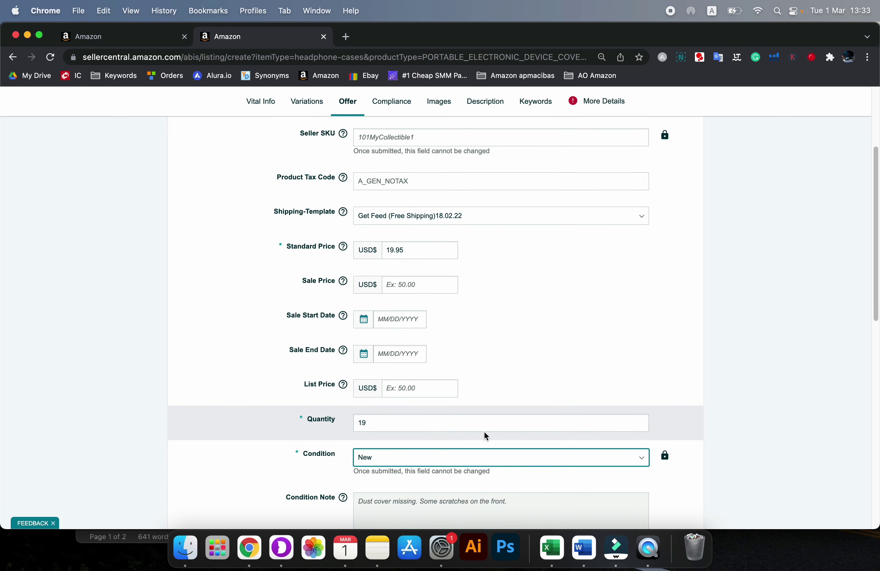
scroll(451, 424, "down", 1)
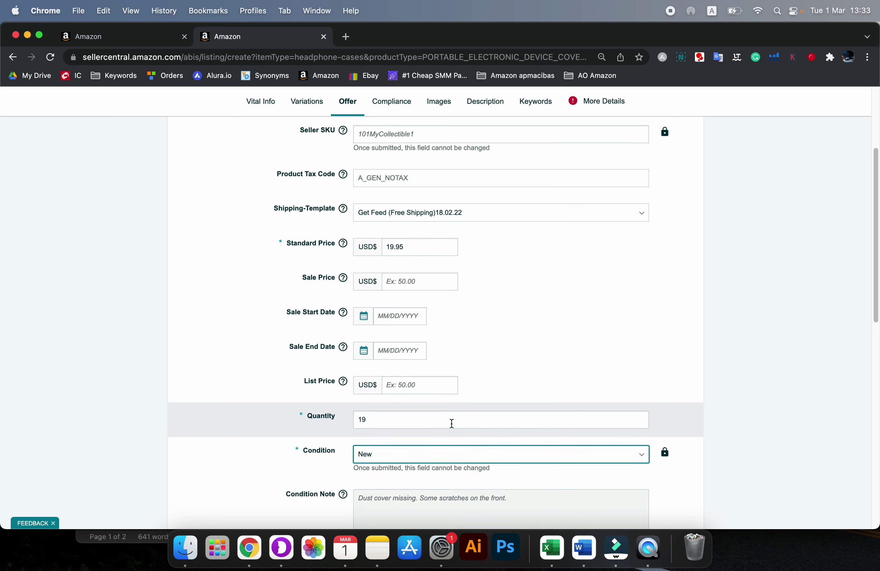
scroll(452, 423, "down", 5)
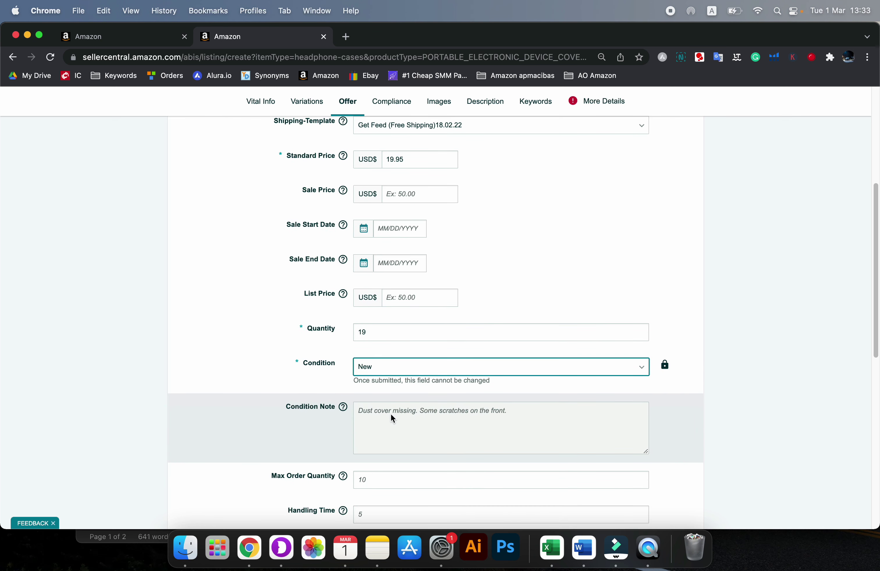
left_click(373, 479)
type("10")
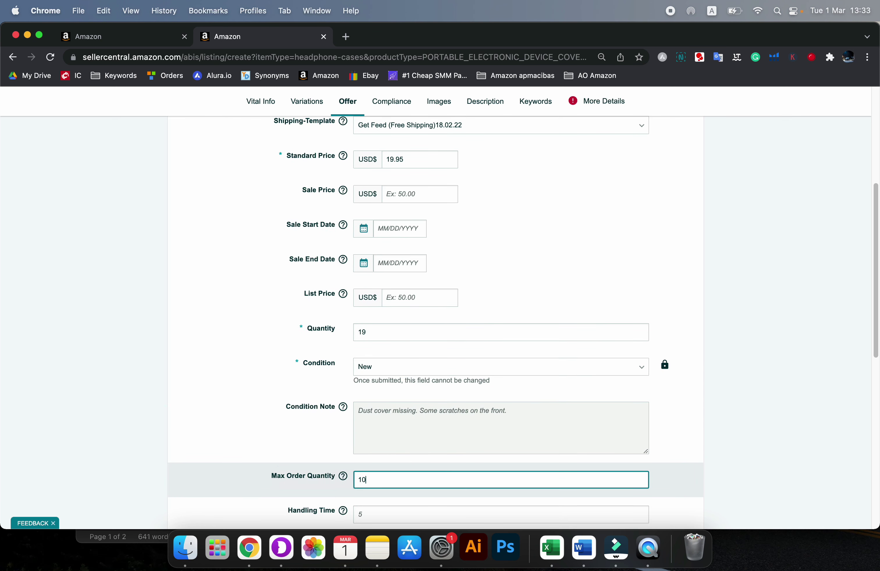
key("Tab")
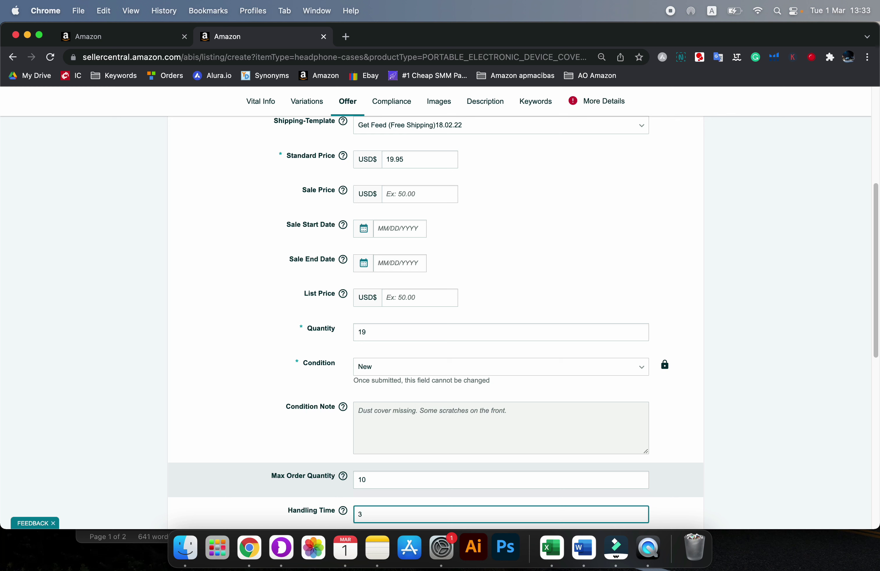
Step: Allow gift messages for the offering with Yes and set gift wrap availability to No
scroll(408, 355, "down", 3)
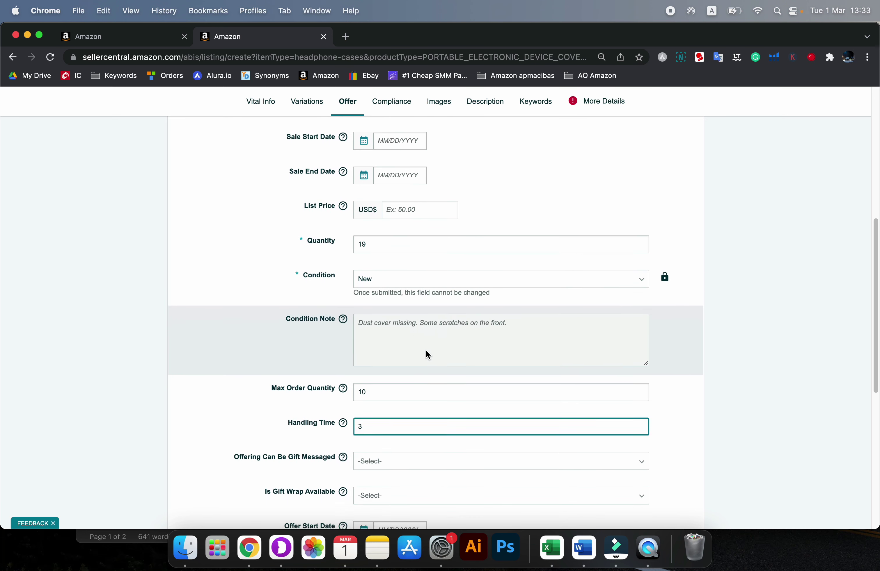
scroll(427, 355, "down", 1)
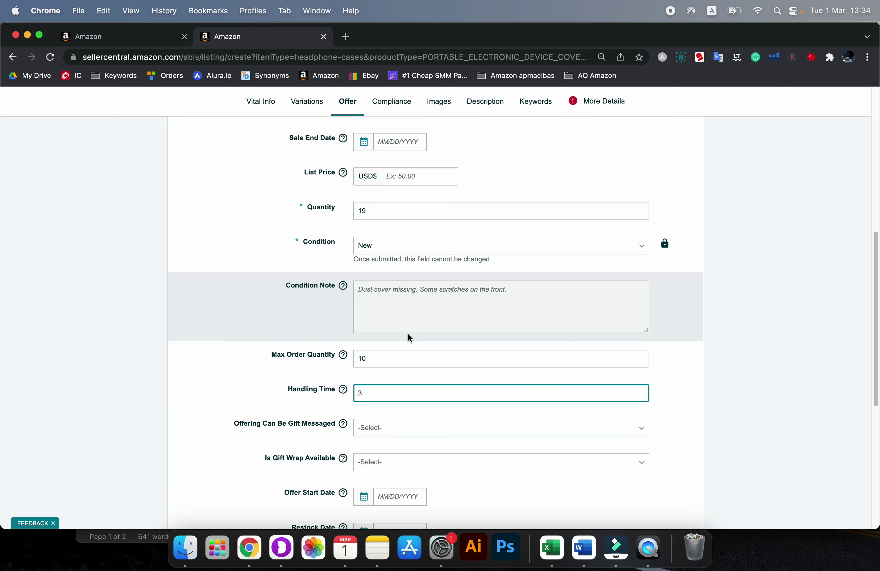
mouse_move(358, 428)
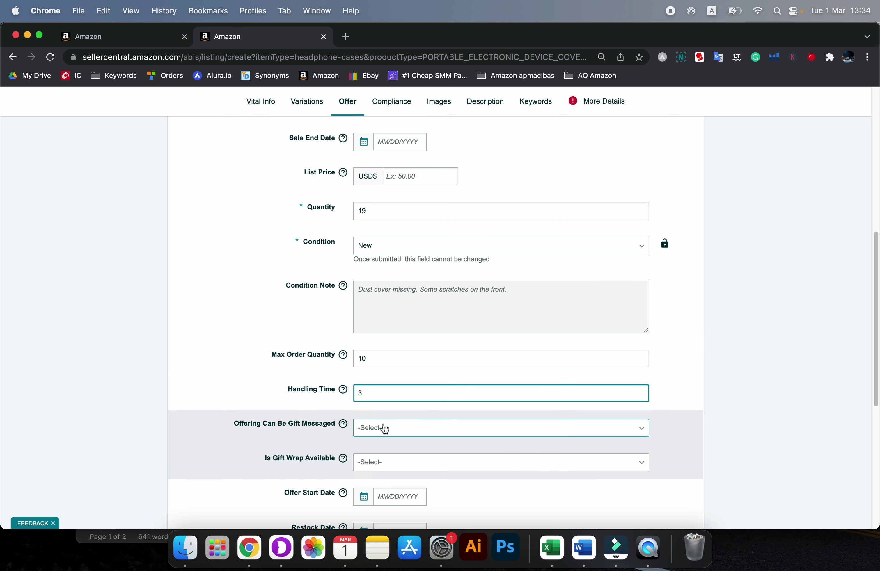
left_click(384, 428)
left_click(377, 463)
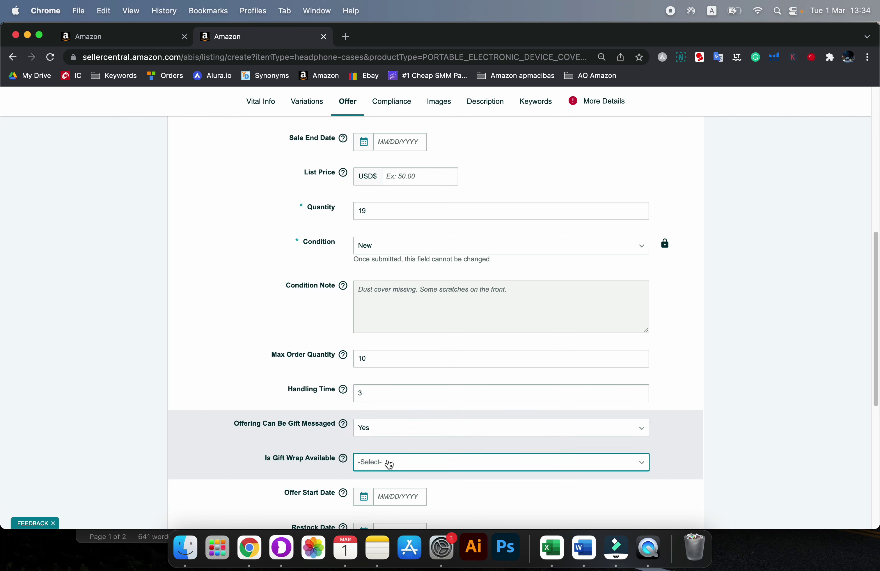
left_click(387, 464)
left_click(368, 443)
scroll(478, 430, "down", 6)
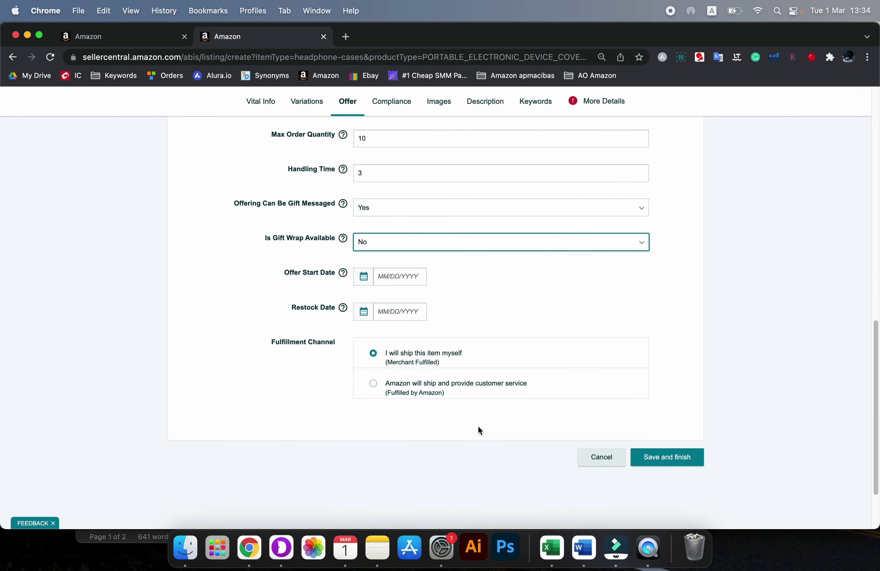
Step: Start a multiple-file upload for the listing's images and look through the candidate pictures in the "airpod smaller" folder
left_click(391, 102)
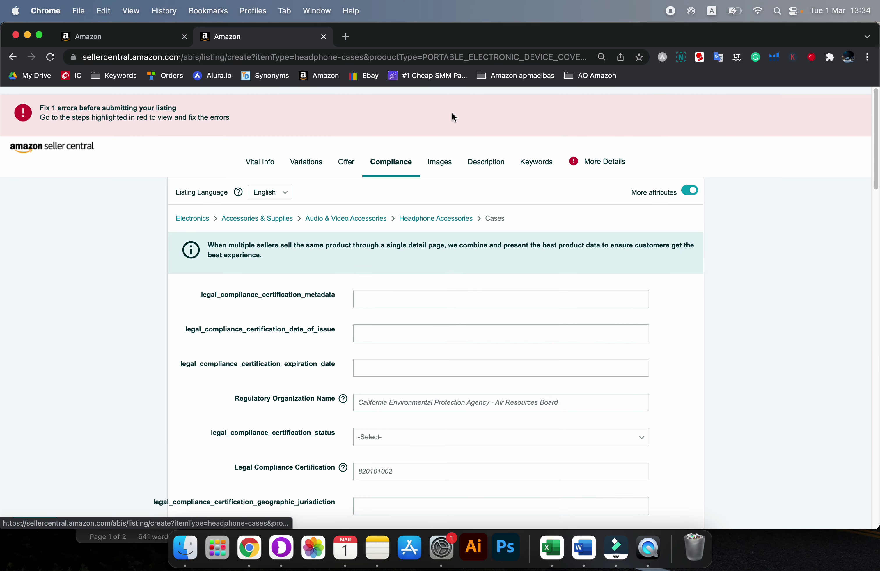
left_click(442, 163)
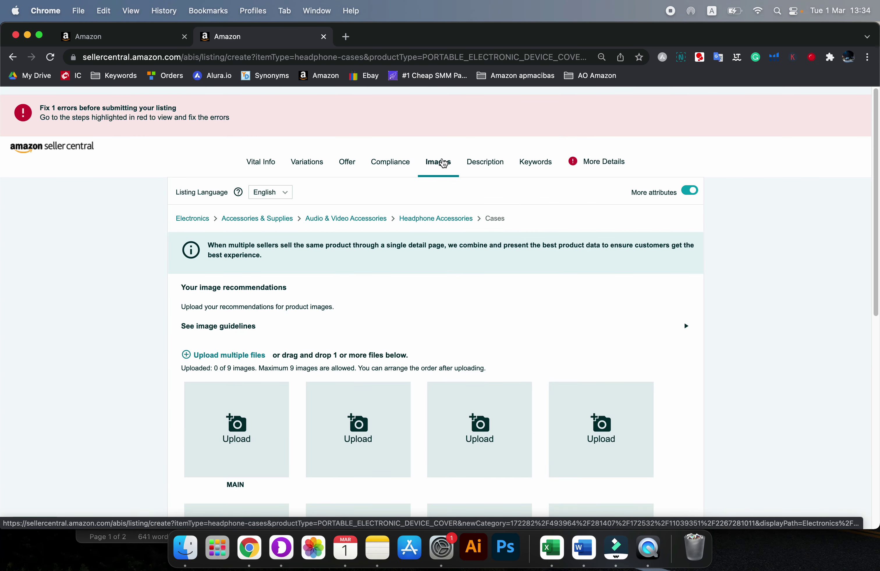
left_click(233, 357)
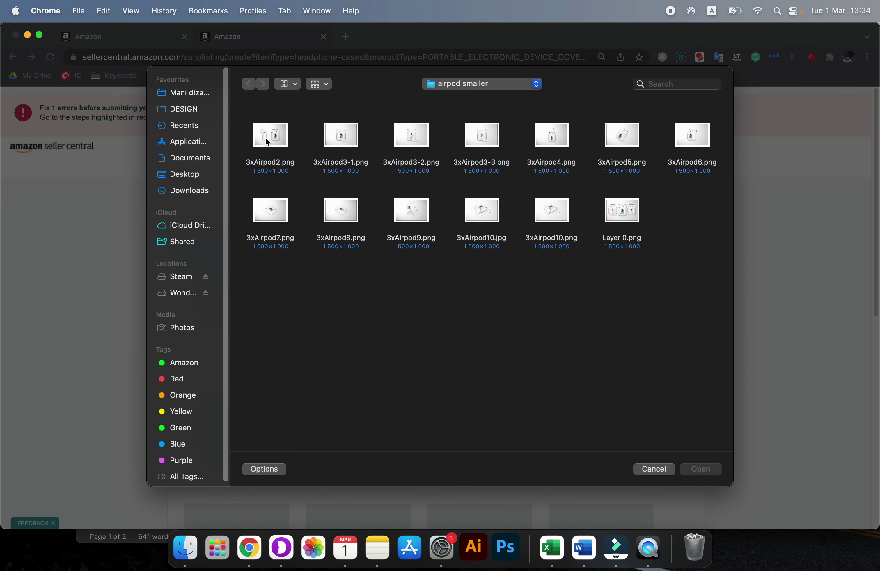
left_click(631, 210)
left_click(555, 106)
left_click(621, 135)
left_click(557, 130)
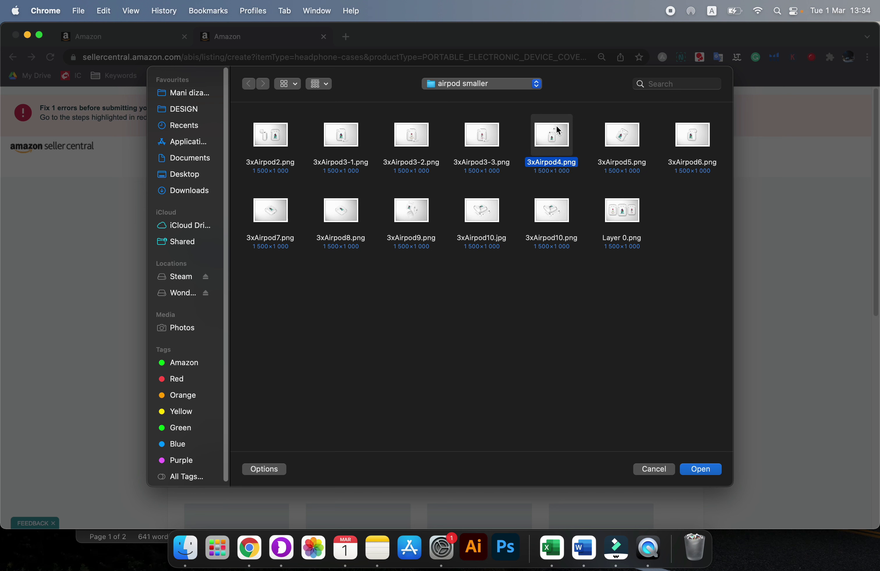
left_click(627, 141)
Step: Upload Layer 0.png, 3xAirpod5.png, 3xAirpod6.png, 3xAirpod7.png, 3xAirpod9.png and 3xAirpod10.jpg as the listing's product images
left_click(705, 143)
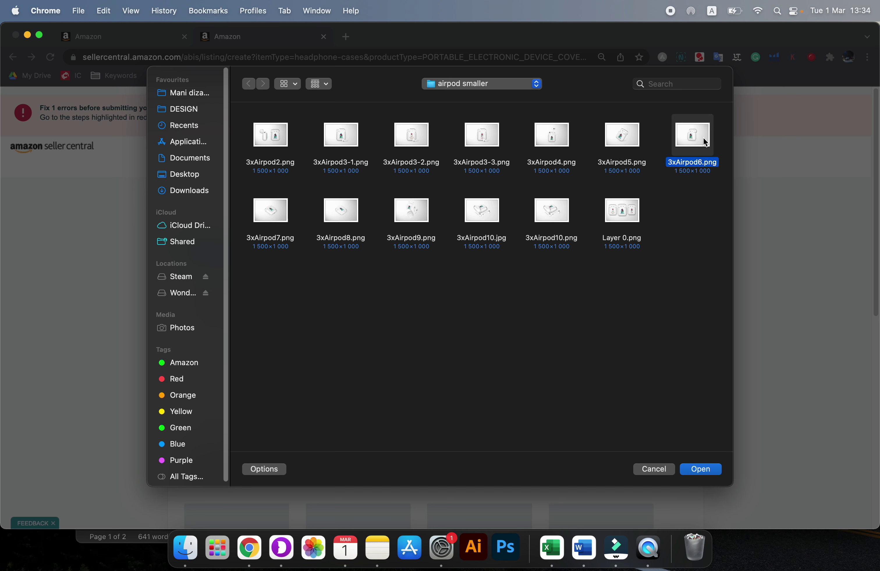
left_click(623, 135, "super")
left_click(271, 211, "super")
left_click(342, 212, "super")
left_click(414, 213, "super")
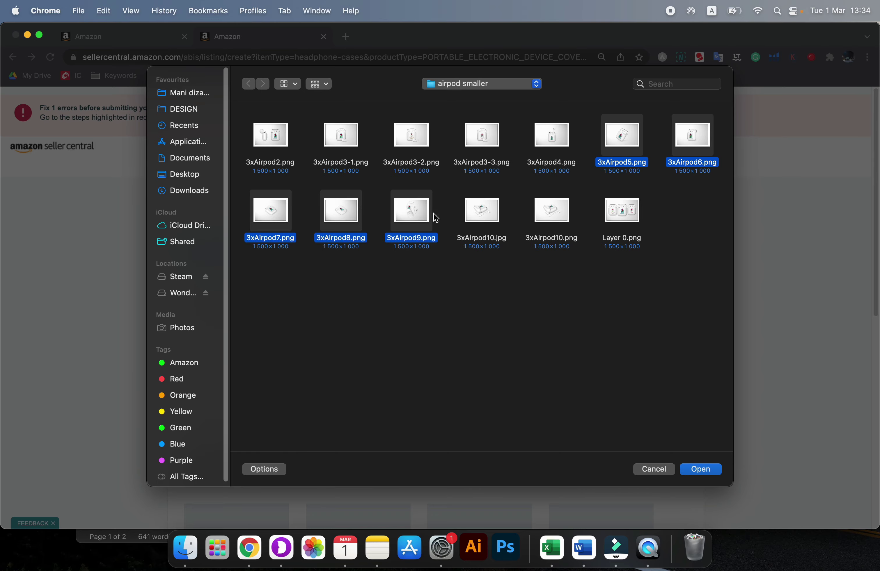
left_click(488, 227, "super")
left_click(333, 217, "super")
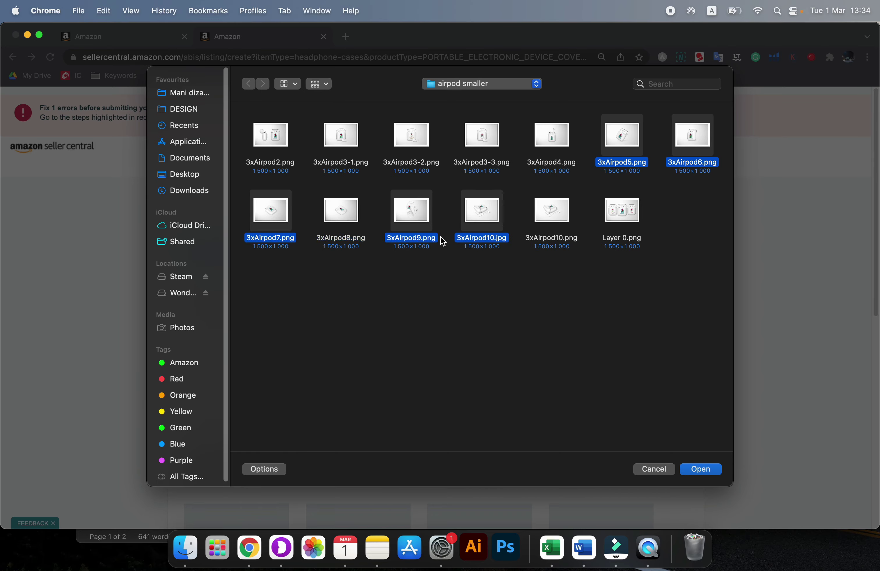
left_click(702, 470)
scroll(712, 359, "down", 5)
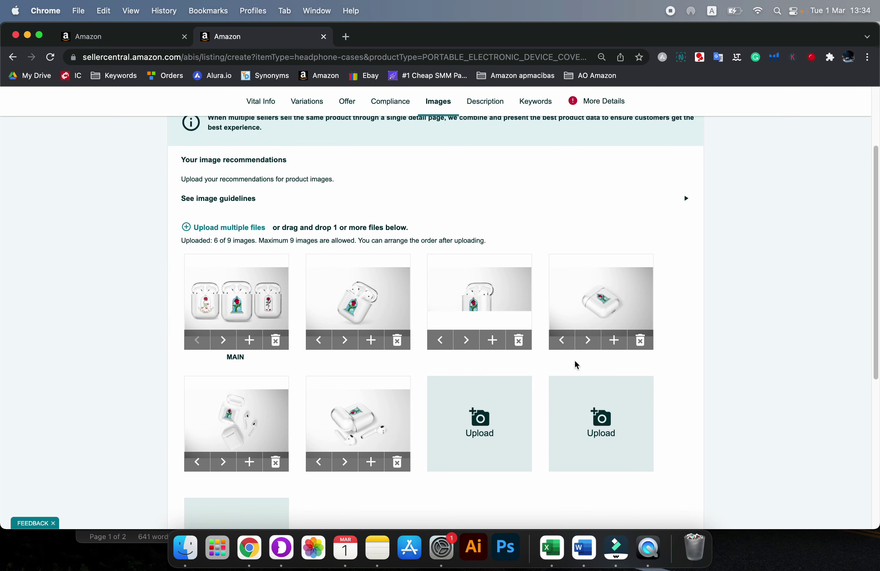
scroll(704, 318, "down", 5)
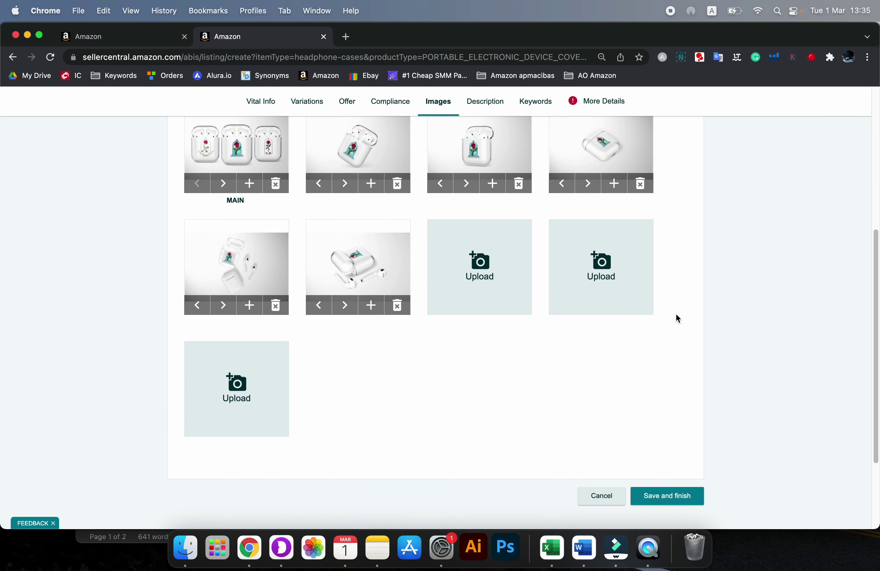
Step: Copy the product description from the Amazon sheet in Excel and paste it into the listing's Description field in Chrome
scroll(692, 334, "up", 8)
left_click(479, 152)
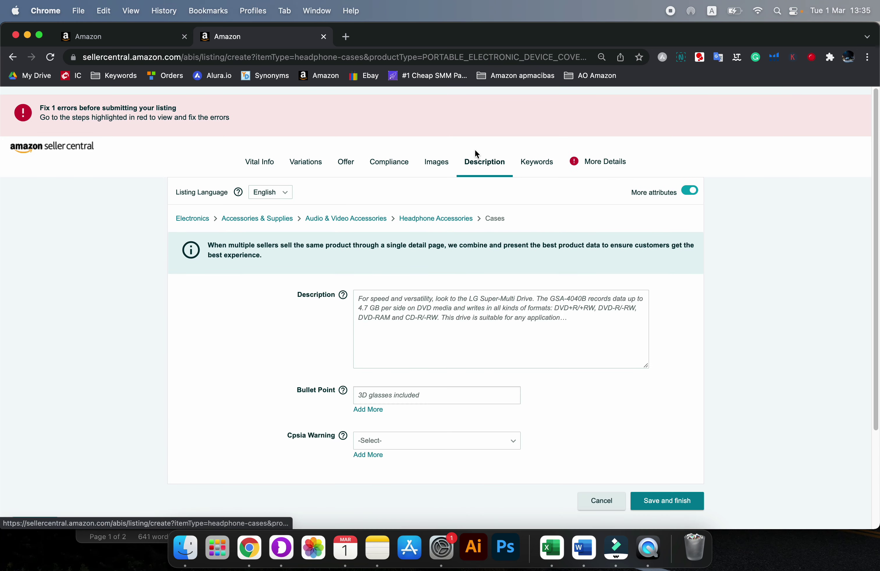
key("super+Tab")
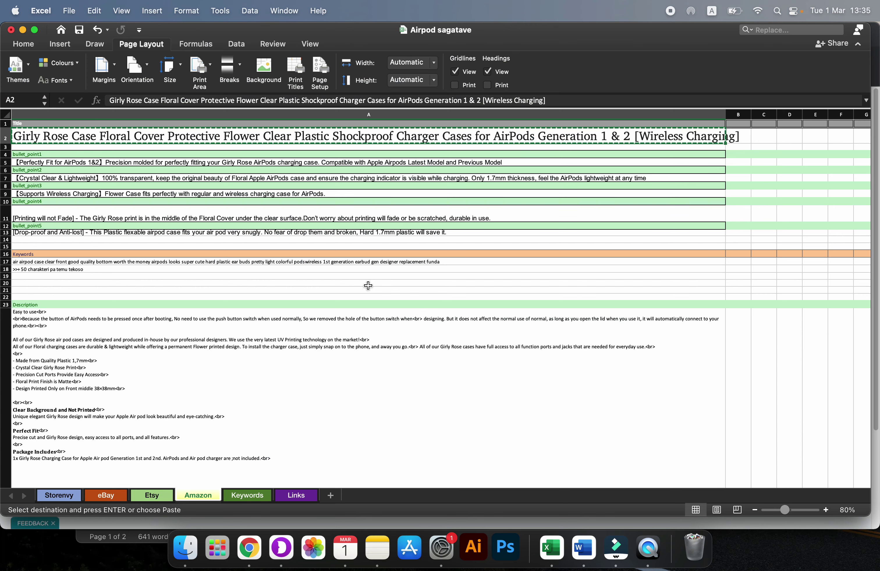
left_click(122, 375)
scroll(122, 375, "down", 2)
key("super+Tab")
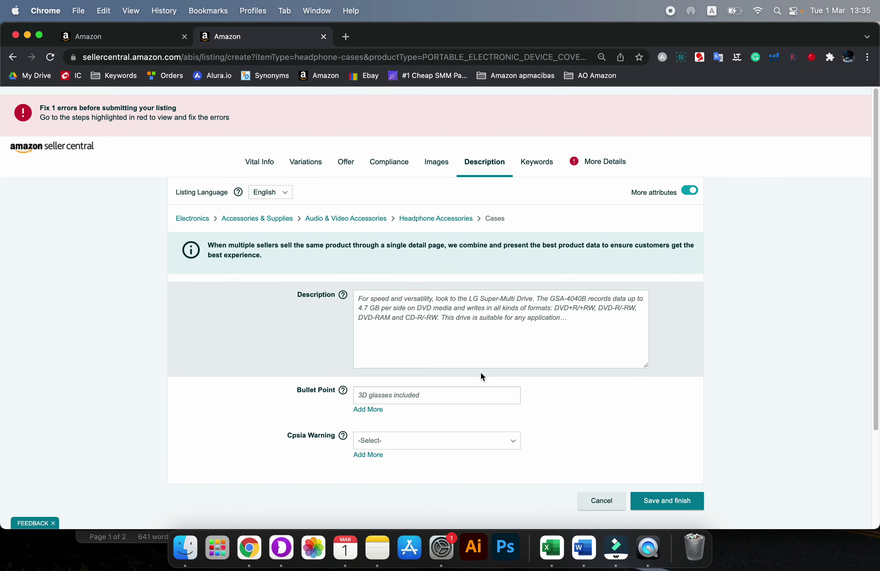
left_click(439, 343)
key("super+v")
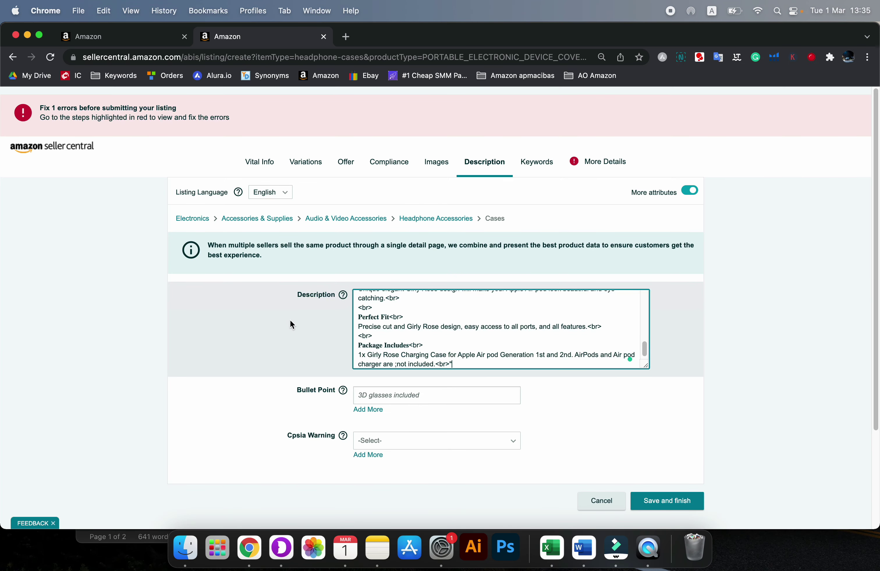
Step: Copy the bullet_point1 text from the Amazon sheet in Excel and paste it into the listing's first Bullet Point field in Chrome
key("super+Tab")
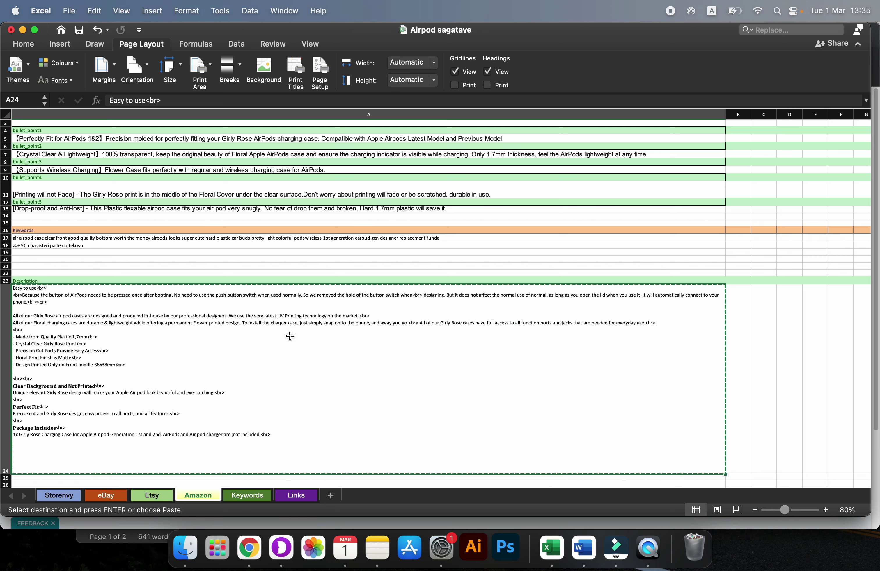
left_click(73, 139)
key("super+c")
key("super+Tab")
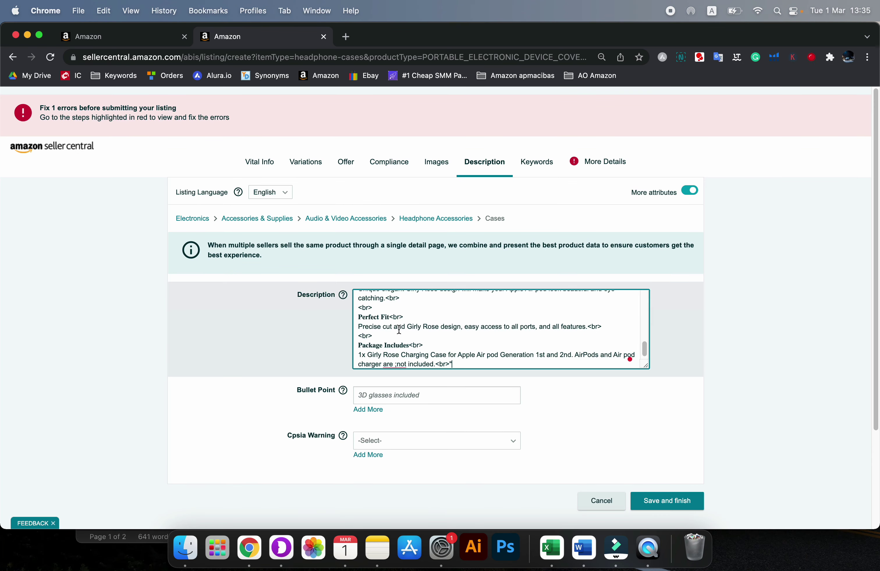
left_click(382, 395)
key("super+v")
Step: Copy the bullet_point2 text from Excel and paste it into an added second Bullet Point field of the listing in Chrome
key("super+Tab")
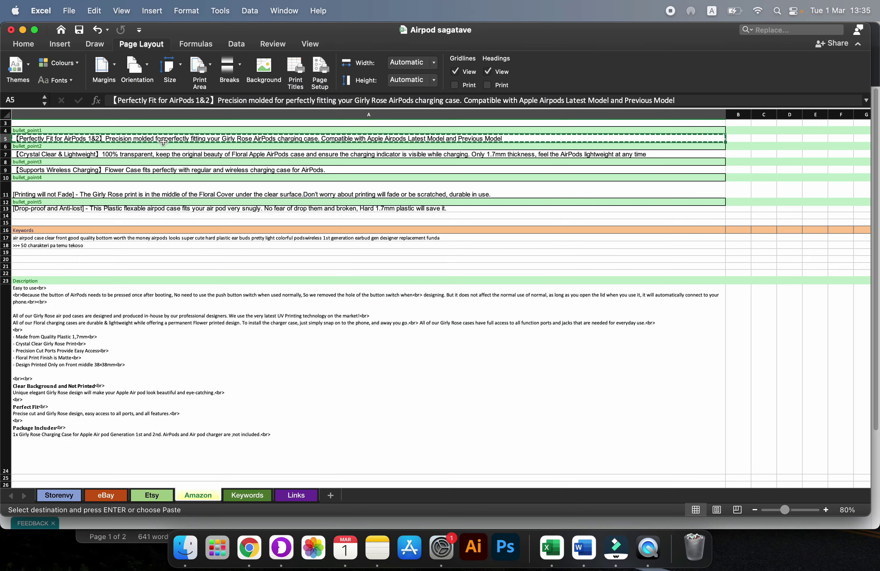
left_click(135, 154)
key("super+c")
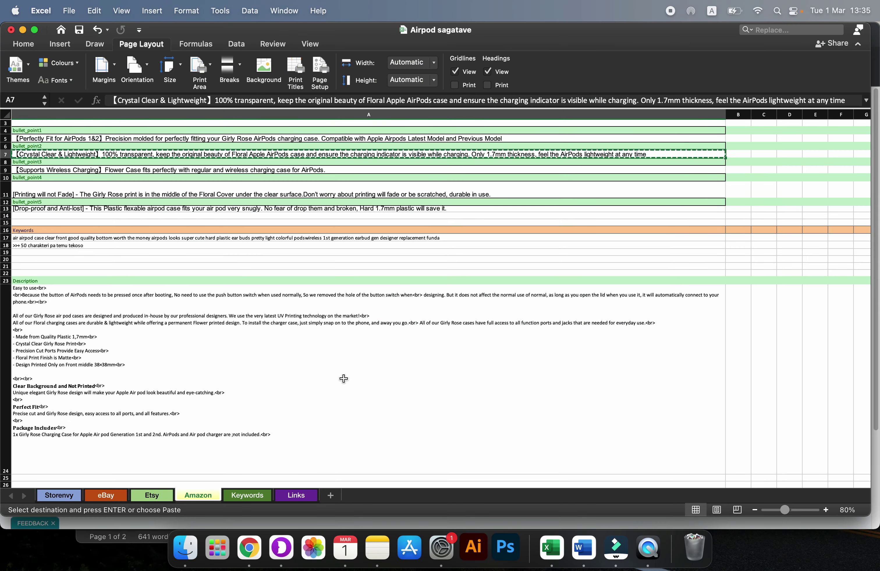
key("super+Tab")
left_click(368, 410)
key("super+v")
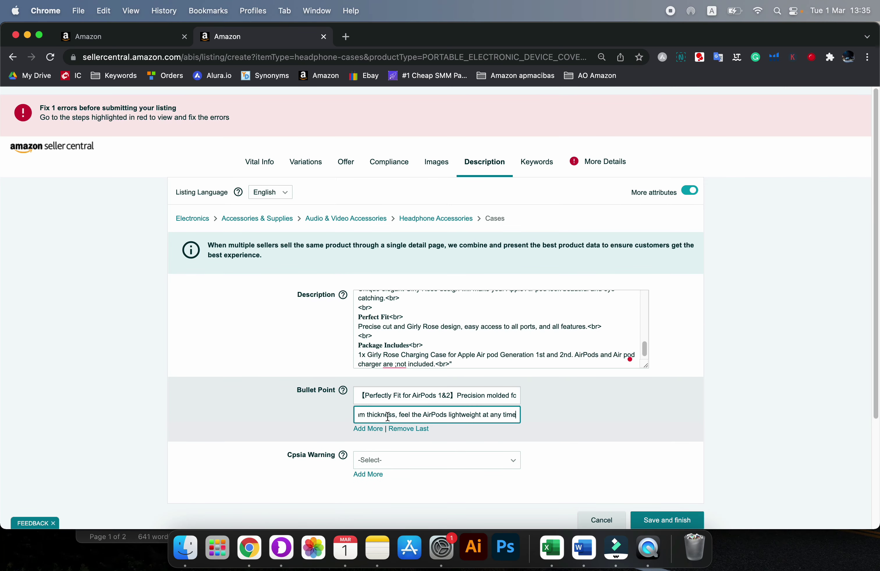
Step: Copy the bullet_point3 text from Excel and paste it into an added third Bullet Point field of the listing in Chrome
key("super+Tab")
left_click(80, 170)
key("super+c")
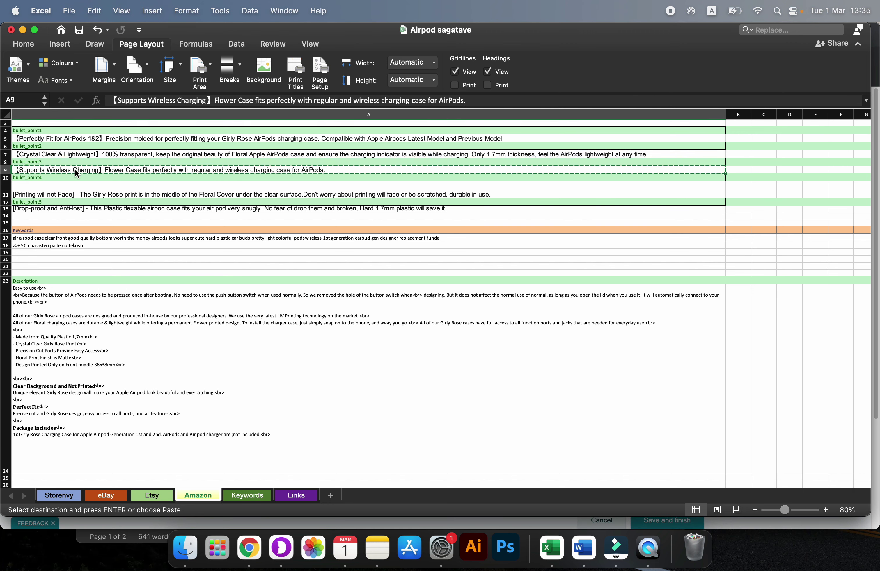
key("super+Tab")
left_click(367, 429)
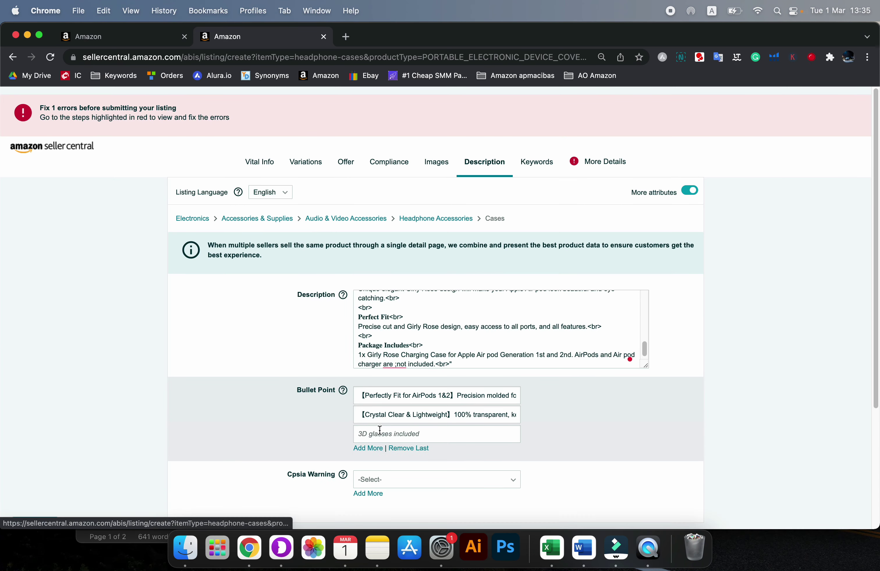
key("super+v")
Step: Copy the bullet_point4 text from Excel and paste it into an added fourth Bullet Point field of the listing in Chrome
key("super+Tab")
left_click(82, 191)
key("super+c")
key("super+Tab")
left_click(369, 448)
key("super+v")
Step: Copy the bullet_point5 text from Excel and paste it into an added fifth Bullet Point field of the listing in Chrome
left_click(81, 209)
key("super+c")
key("super+Tab")
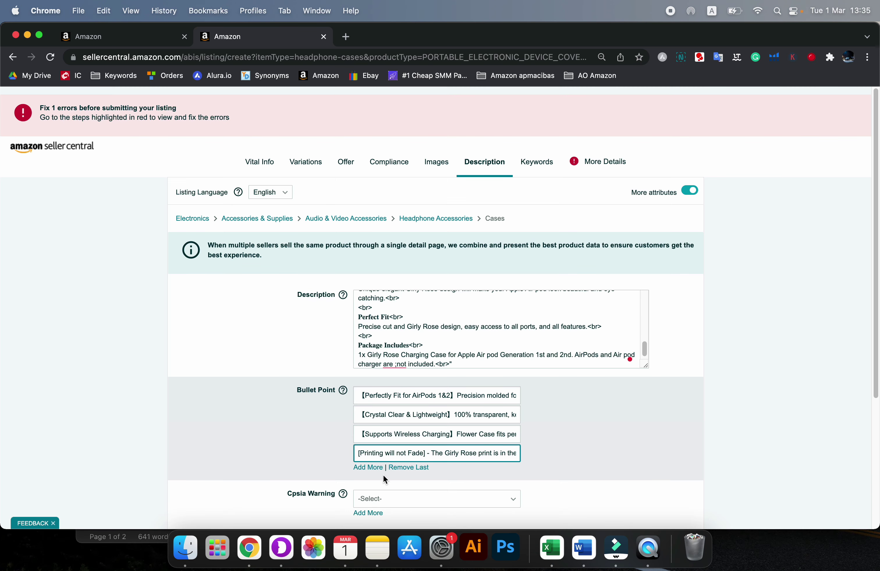
left_click(369, 468)
left_click(387, 474)
key("super+v")
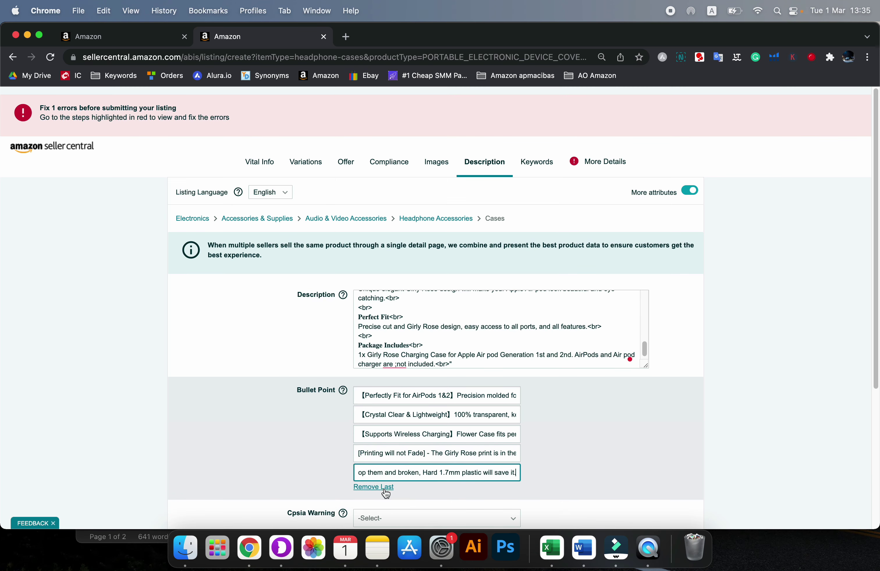
left_click(105, 307)
scroll(438, 391, "down", 5)
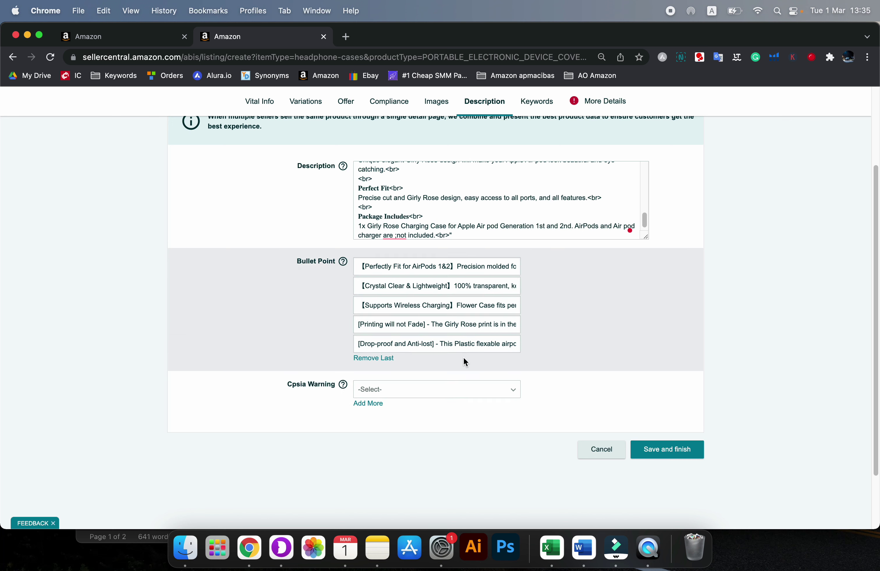
Step: Open the listing's Keywords section and review the keyword research tools on the Links sheet in Excel
left_click(531, 104)
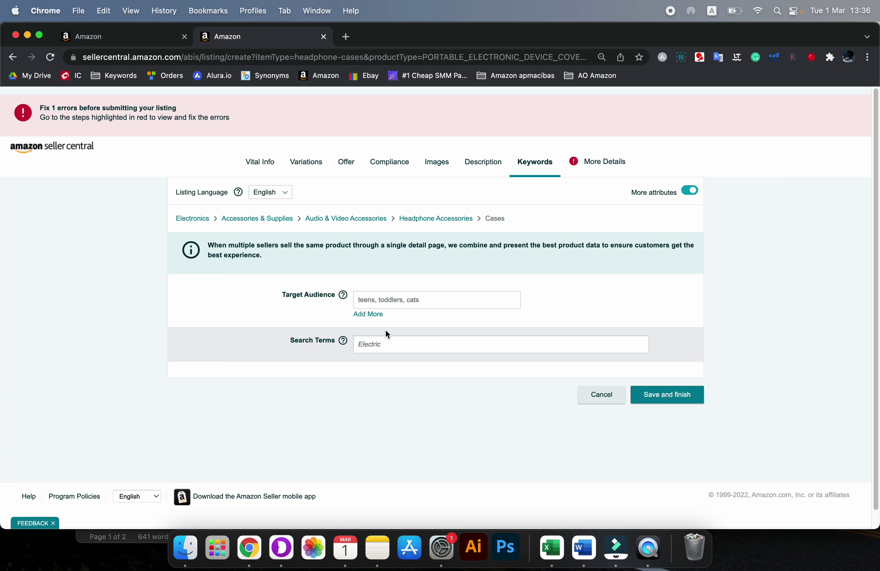
key("super+Tab")
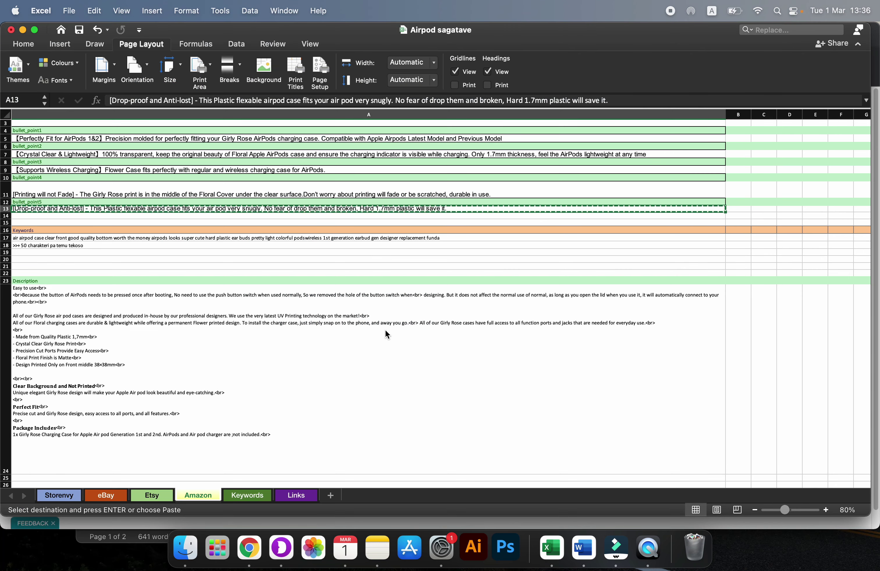
left_click(290, 500)
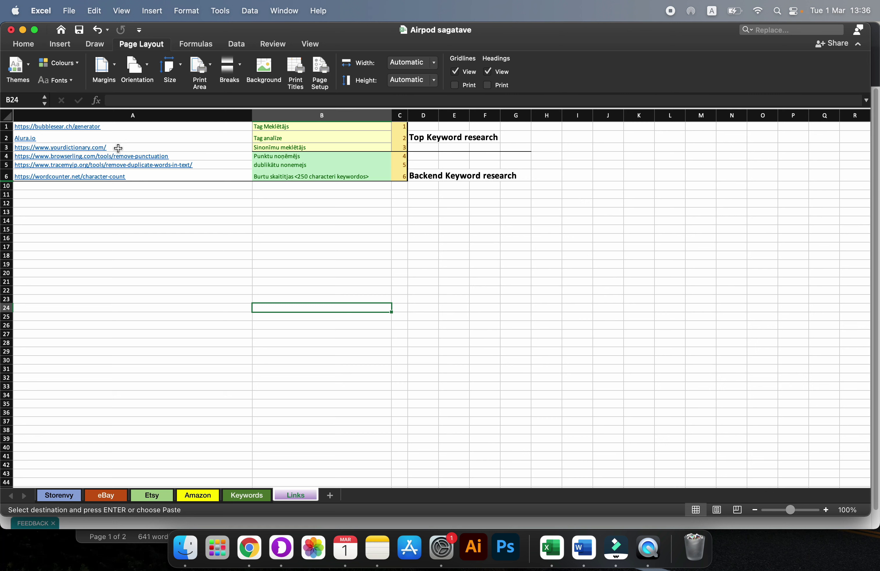
left_click(293, 147)
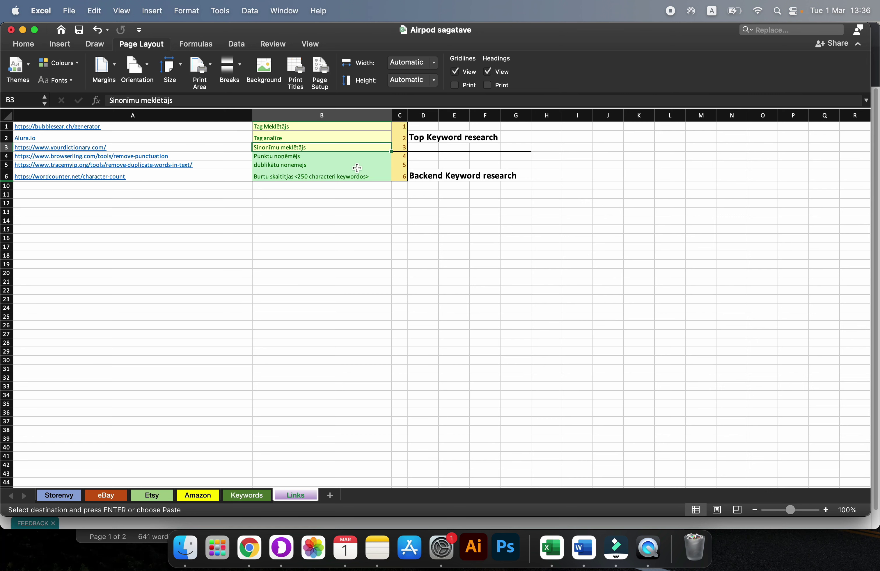
left_click(297, 159)
left_click(300, 171)
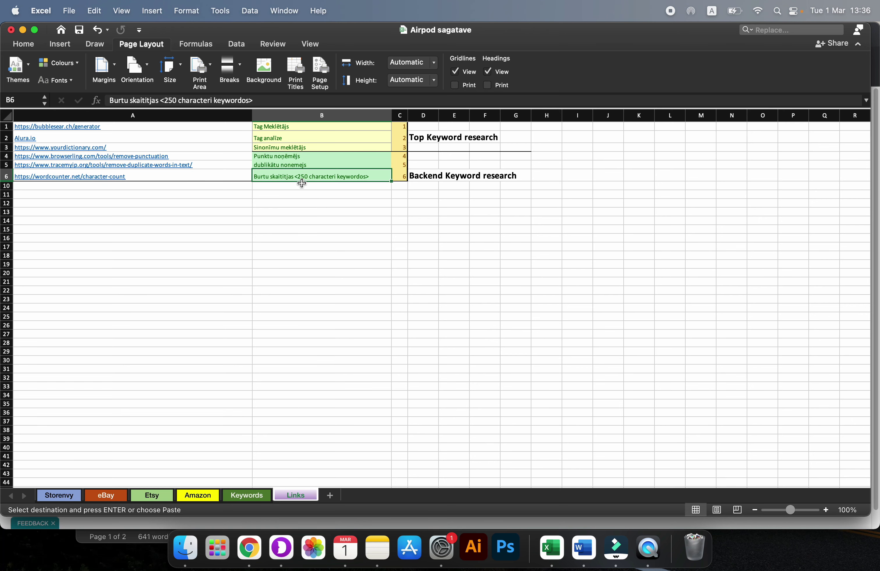
Step: Return to the listing in Chrome and grab tags for "airpod rose" with the Tag Generator extension
key("super+Tab")
left_click(413, 345)
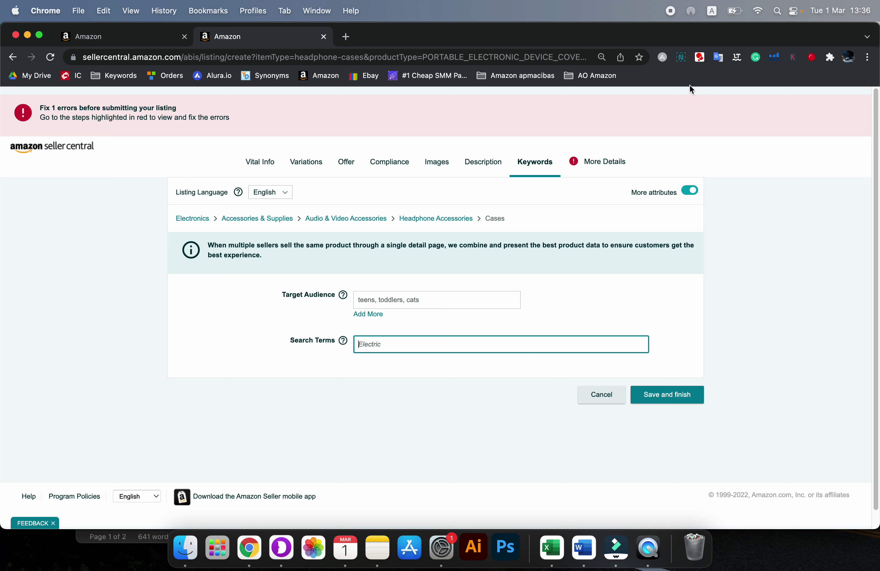
left_click(700, 58)
left_click(585, 118)
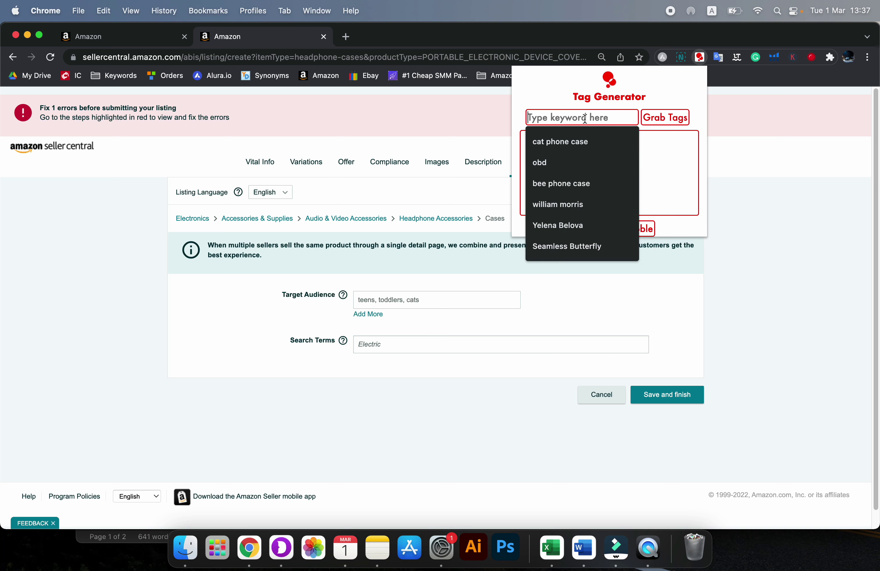
type("airpod")
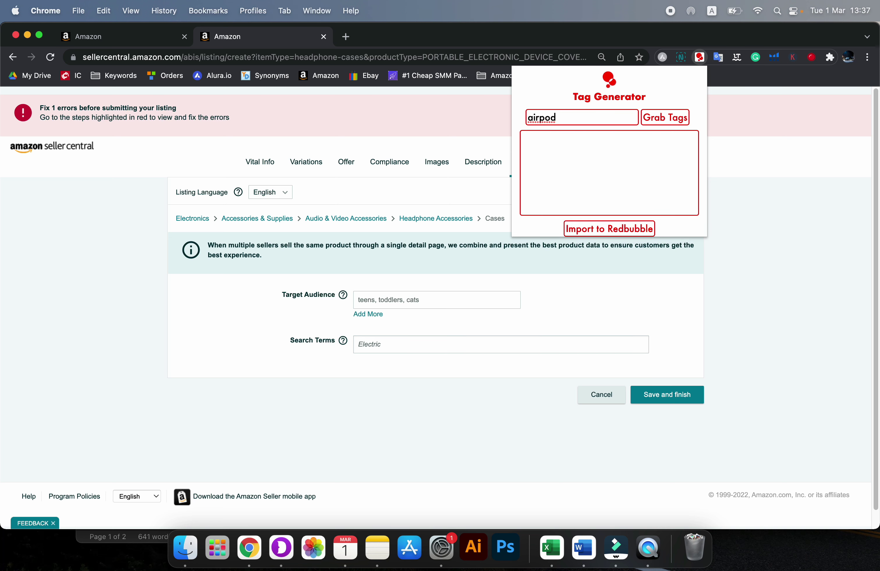
type(" rose")
key("Return")
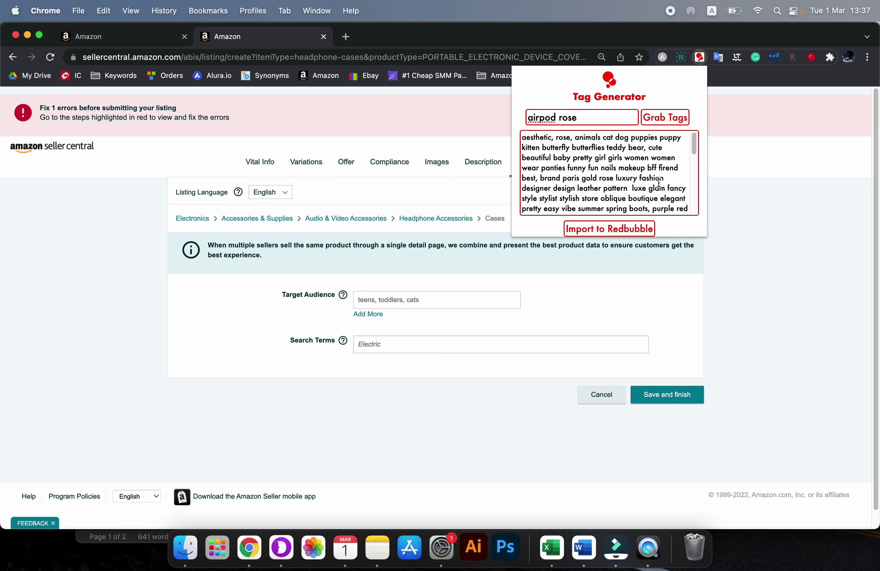
Step: Copy all the generated tags and paste them into cell A23 of the Keywords sheet in Excel
scroll(659, 183, "down", 10)
key("super+a")
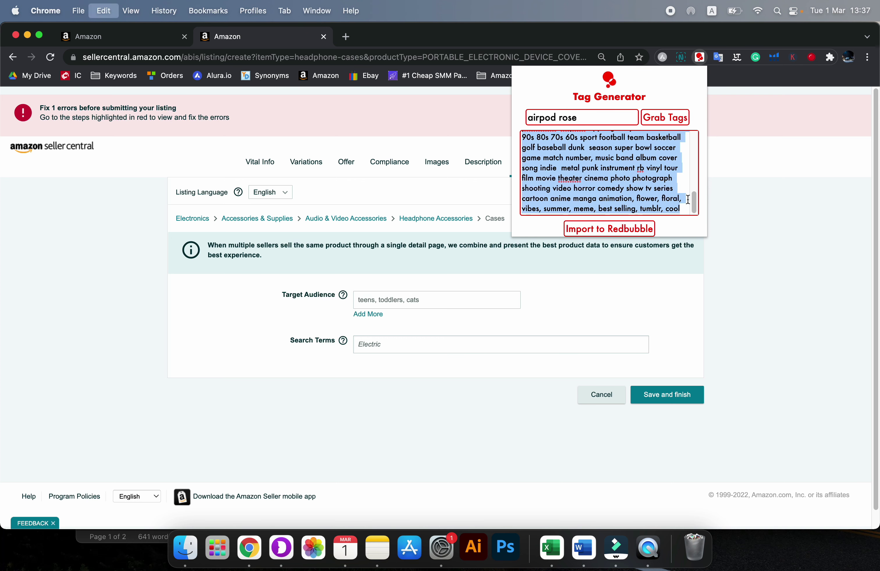
right_click(622, 184)
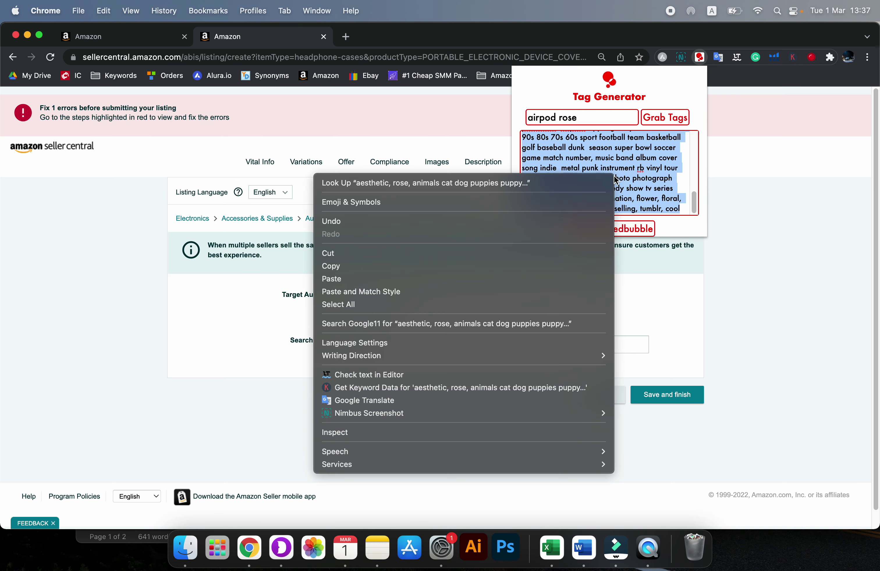
left_click(356, 266)
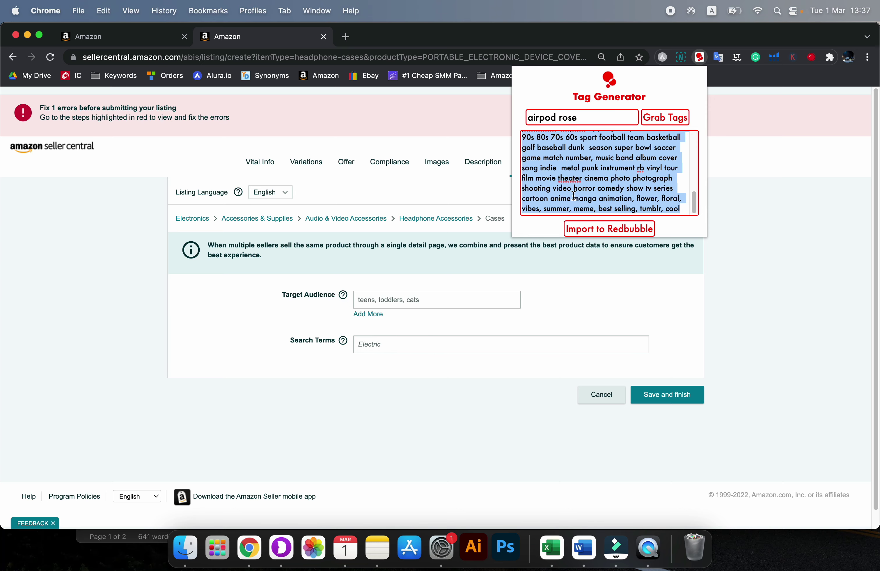
key("super+Tab")
key("super+Tab")
key("super+Tab")
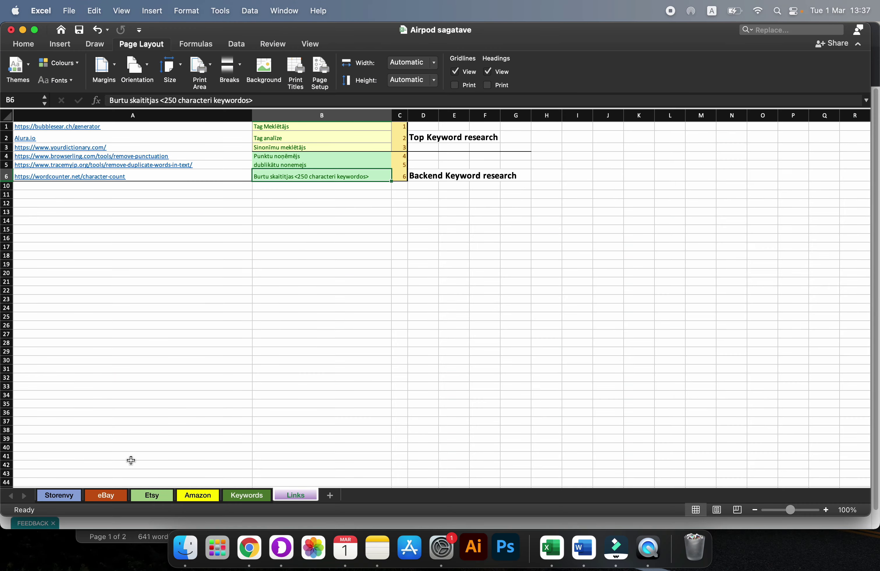
left_click(228, 496)
left_click(37, 318)
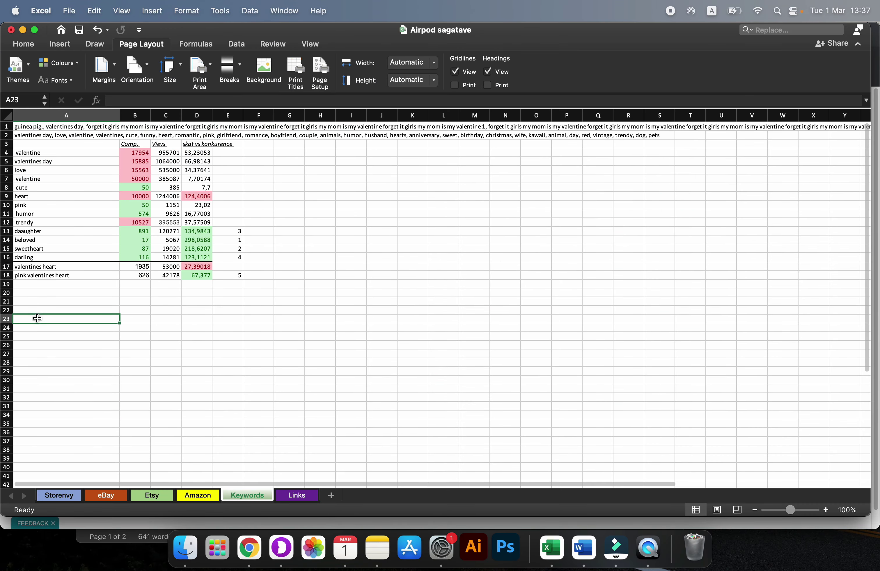
key("super+v")
Step: Copy the browserling.com/tools/remove-punctuation link from the Links sheet and open it in a new Chrome tab
key("super+Tab")
key("super+Tab")
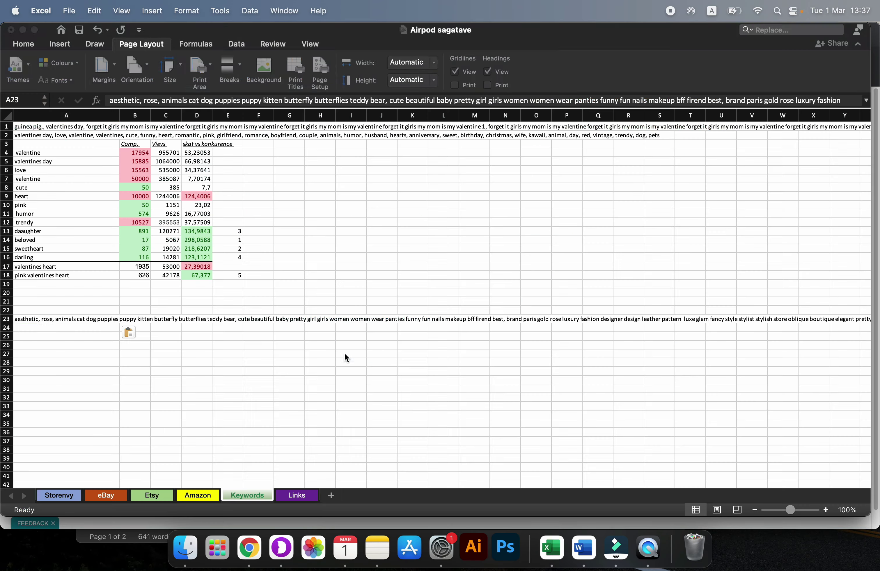
left_click(297, 495)
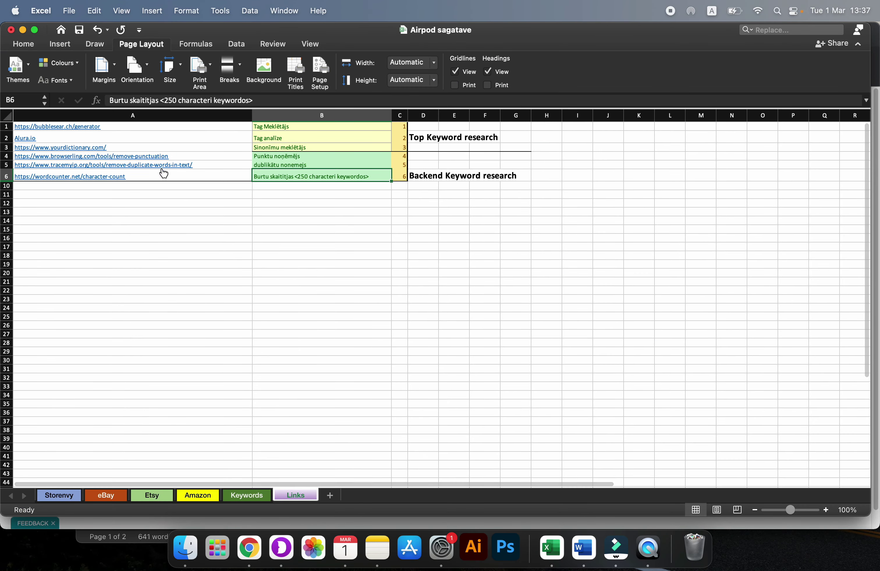
left_click(211, 155)
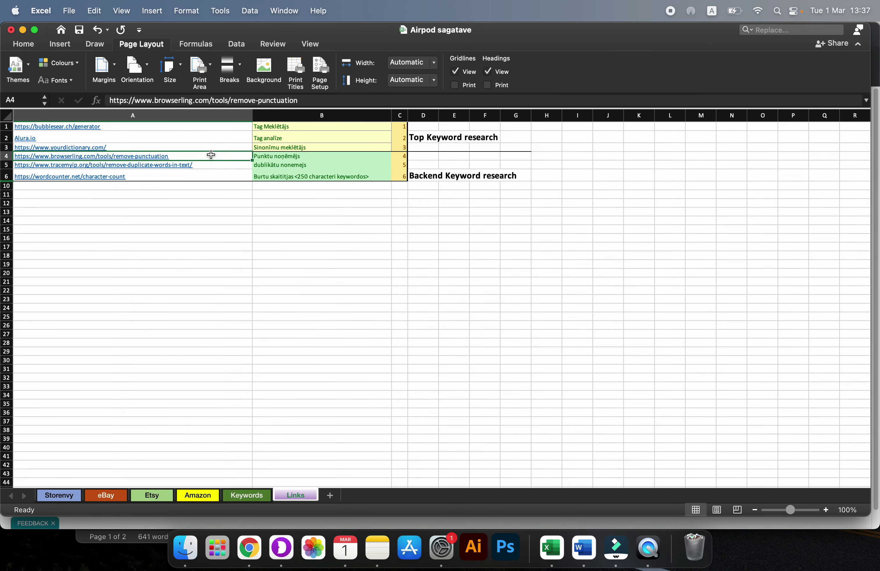
key("super+c")
key("super+Tab")
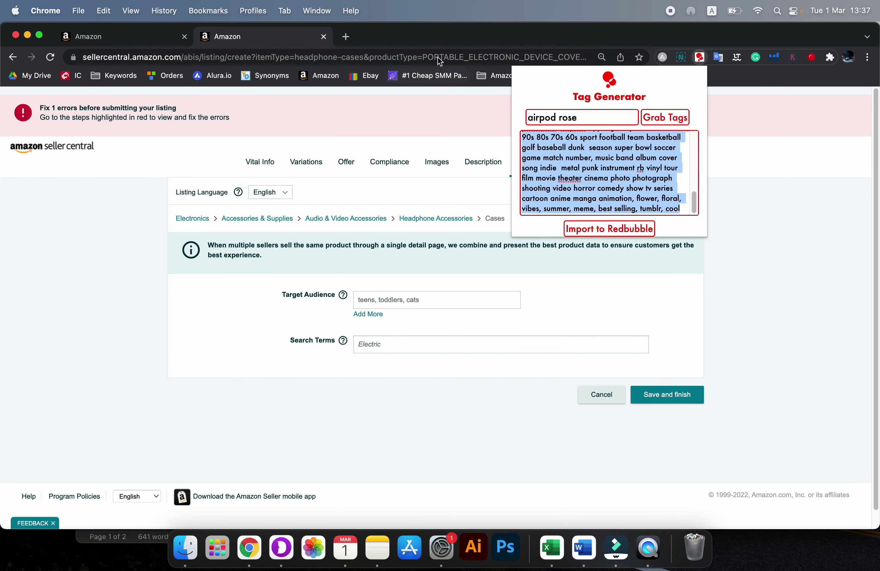
left_click(346, 37)
key("super+v")
key("Return")
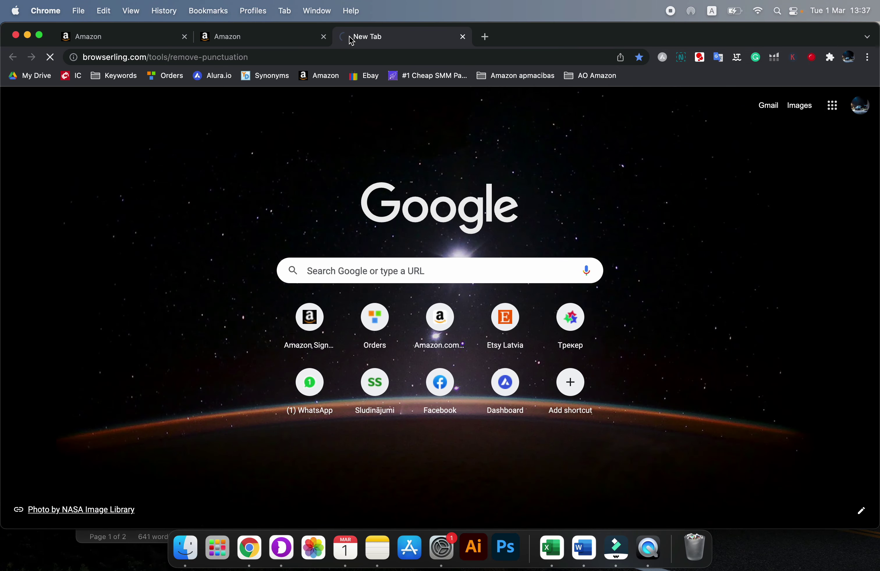
Step: Copy the tag list from cell A23 of the Keywords sheet in Excel and paste it into the Browserling punctuation remover in Chrome
key("super+Tab")
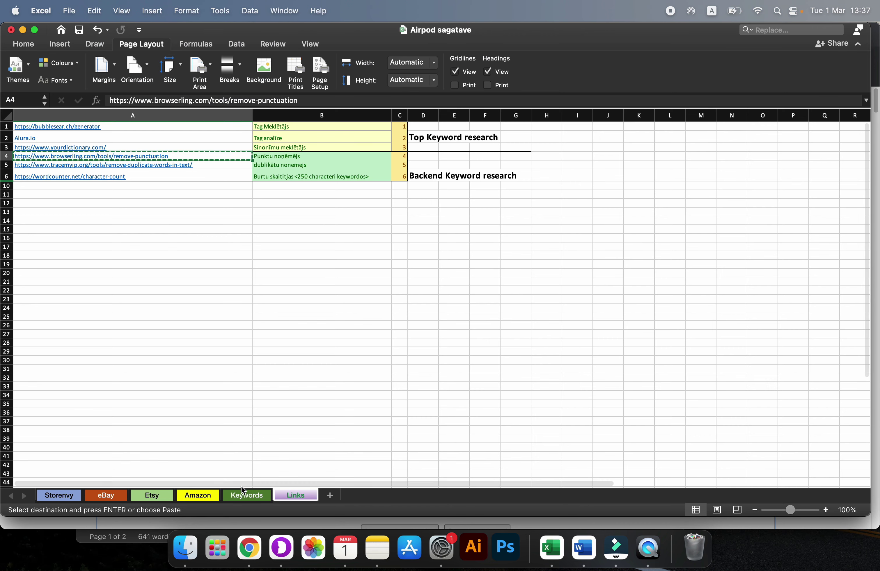
left_click(245, 496)
left_click(98, 323)
key("super+c")
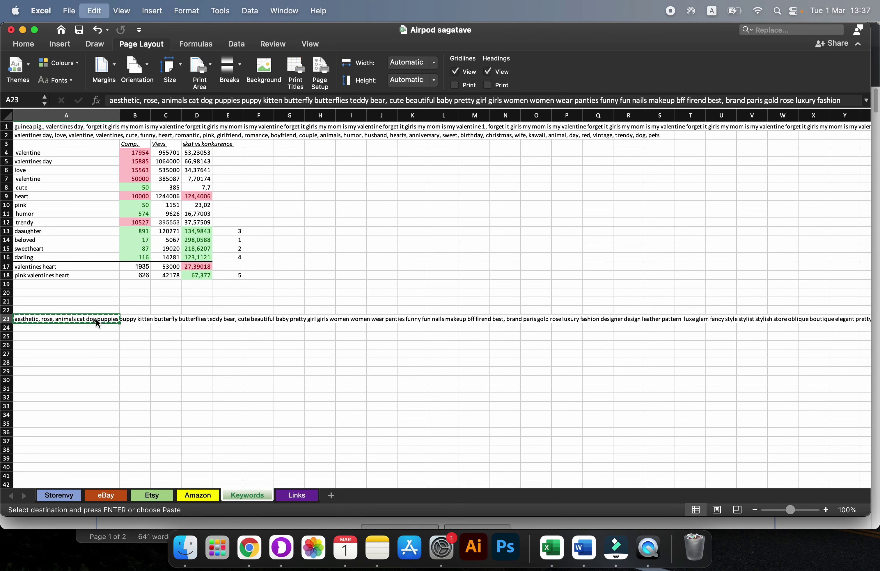
key("super+Tab")
left_click(344, 447)
key("super+v")
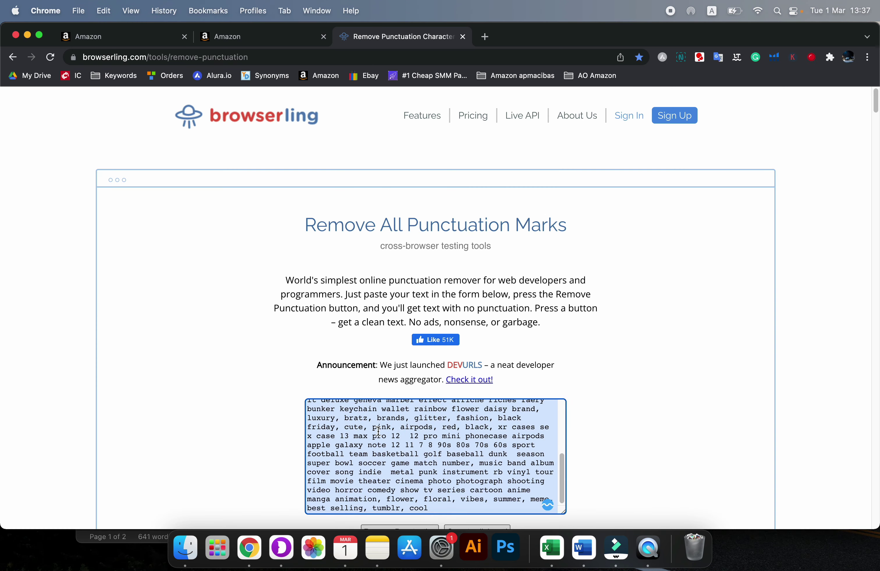
Step: Remove all punctuation marks from the pasted tag list
scroll(242, 321, "down", 10)
left_click(386, 177)
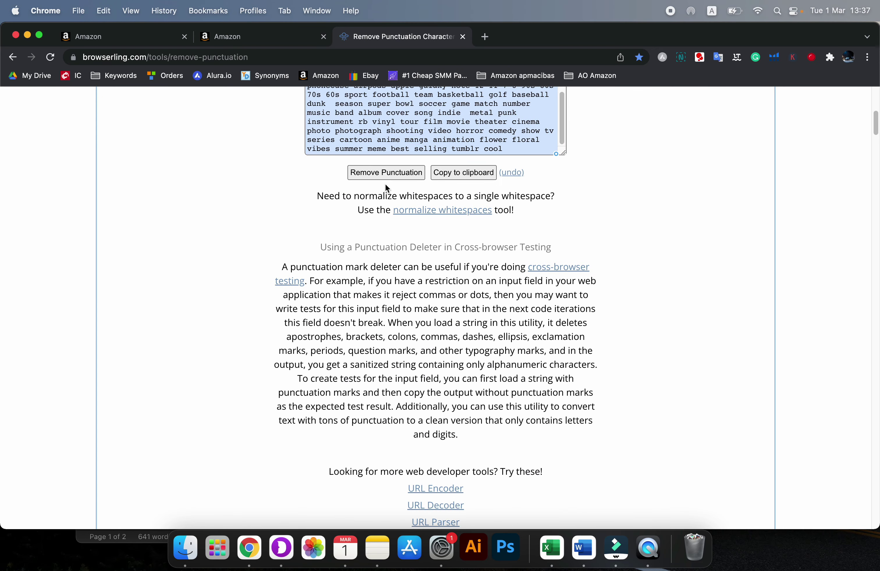
left_click(441, 131)
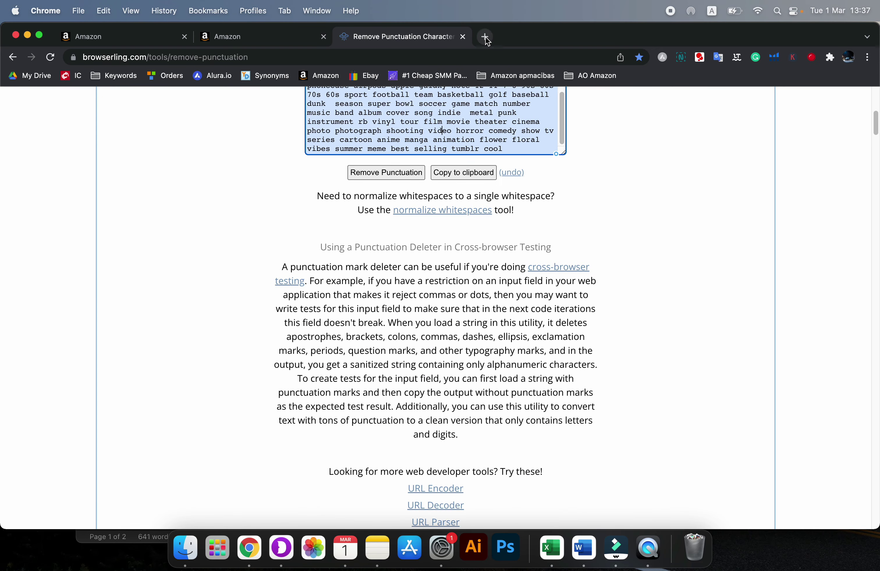
Step: Open the tracemyip.org Remove Duplicate Words and Repeated Keywords tool in a Chrome tab
left_click(486, 38)
left_click(552, 548)
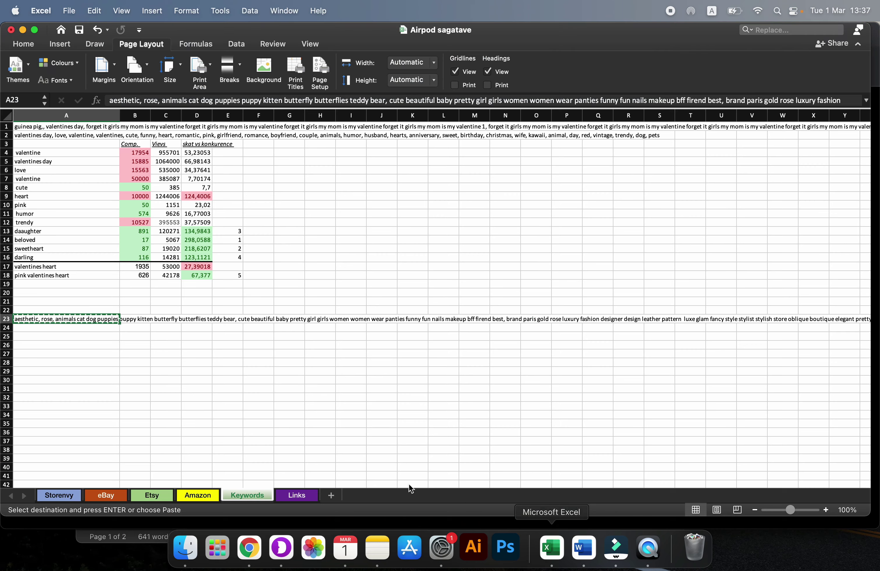
left_click(307, 496)
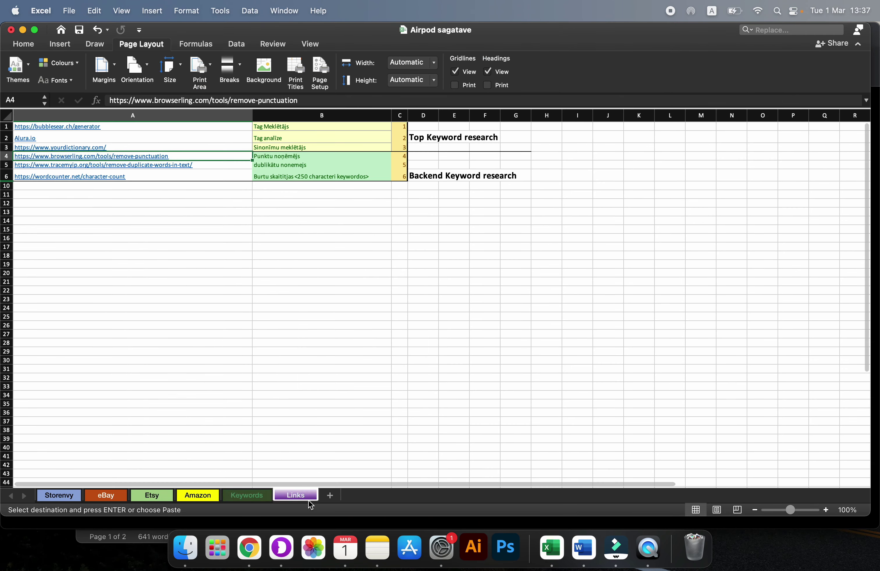
left_click(171, 171)
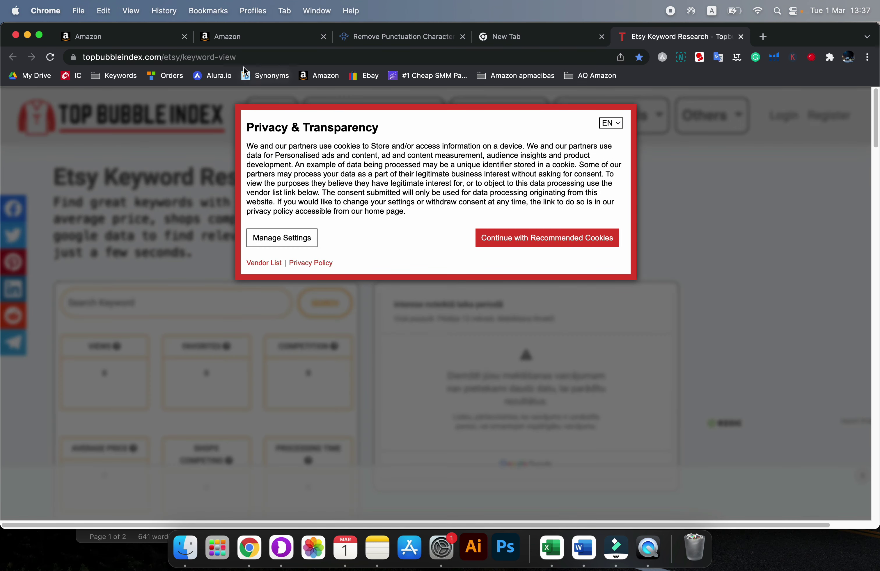
left_click(121, 76)
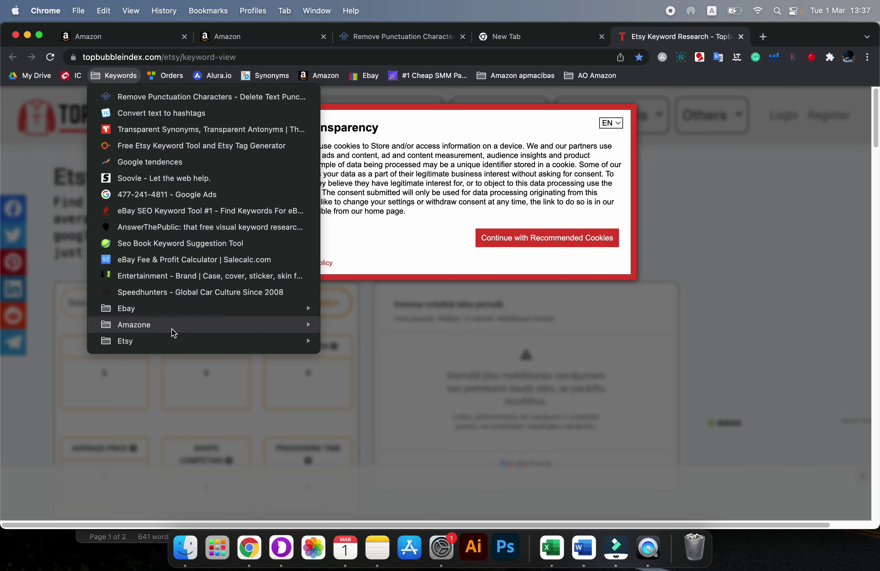
mouse_move(171, 328)
left_click(415, 344)
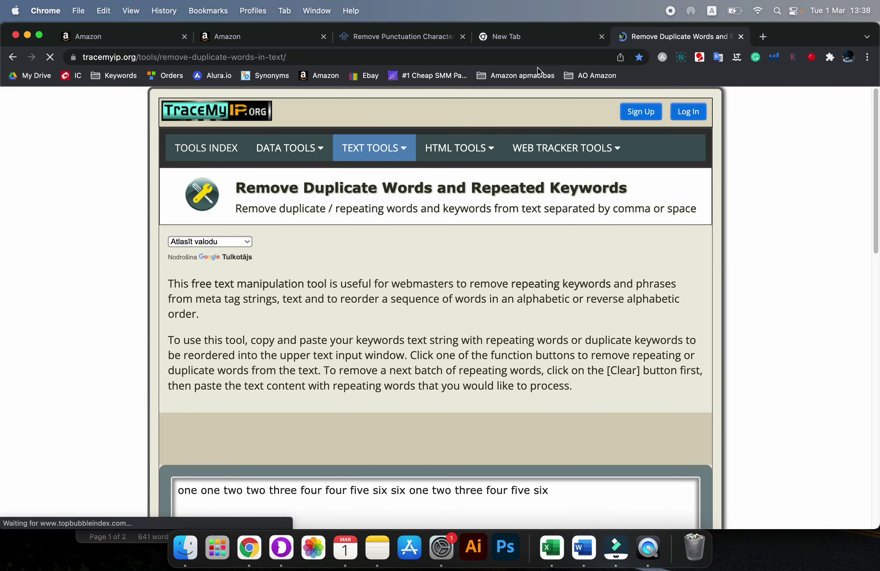
Step: Copy the punctuation-free tag list from Browserling and paste it over the sample text in the Remove Duplicate Words tool
left_click(545, 42)
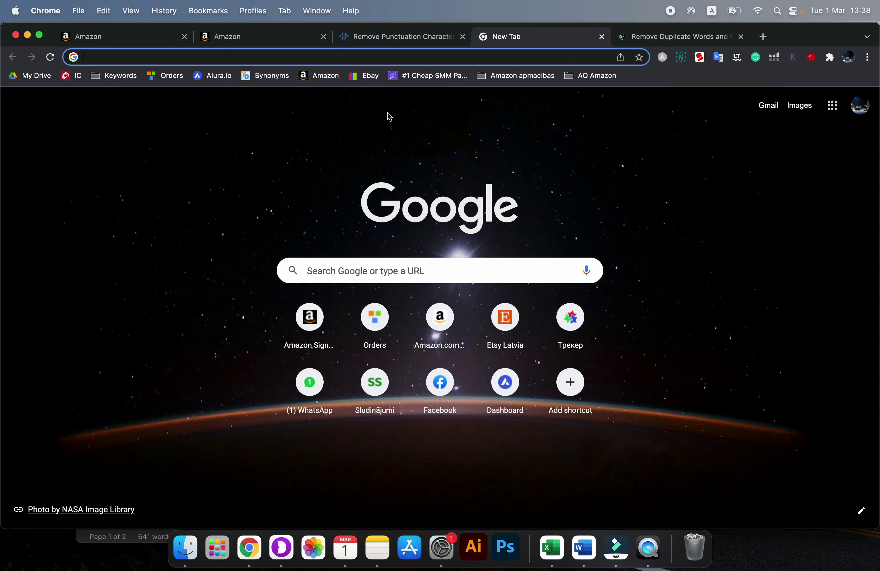
left_click(668, 40)
left_click(383, 38)
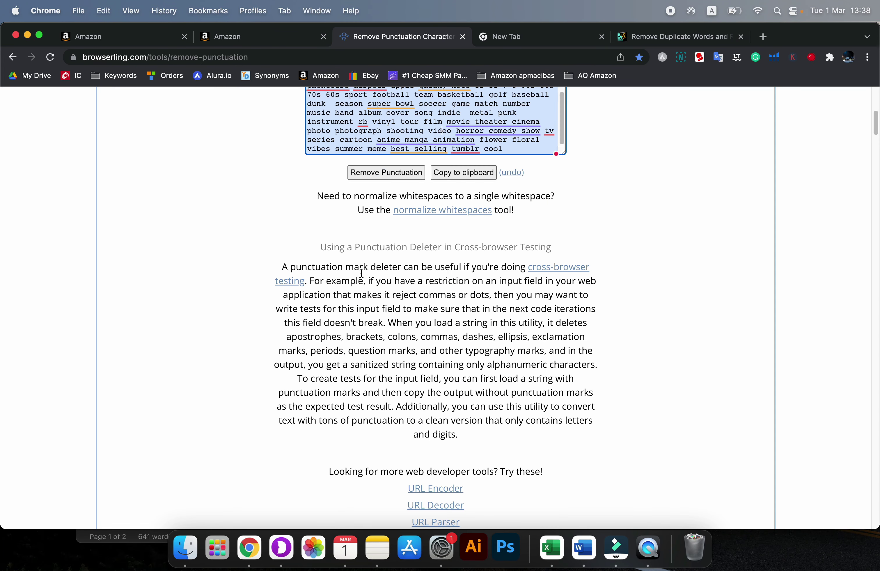
left_click(449, 173)
left_click(696, 36)
scroll(394, 345, "down", 10)
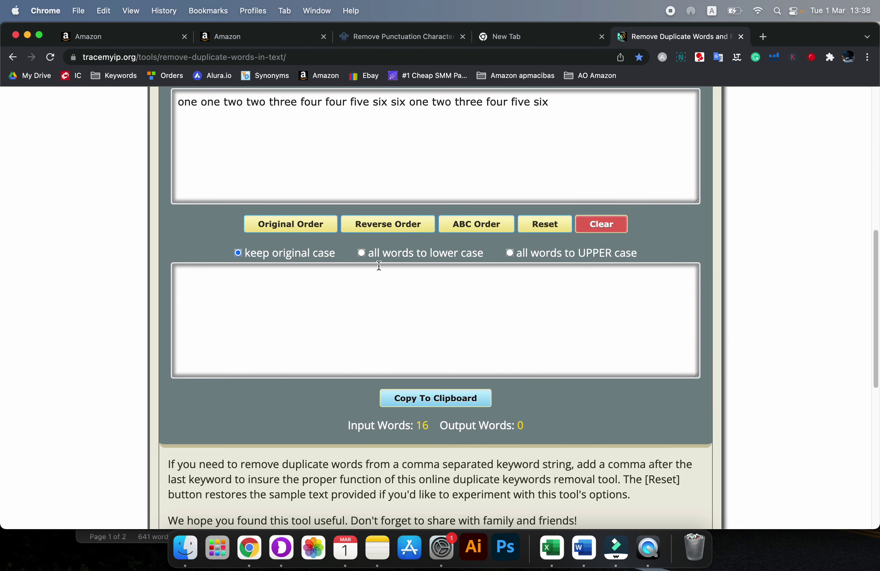
scroll(377, 265, "up", 3)
left_click(377, 248)
key("super+a")
key("super+v")
Step: Remove duplicate words from the tag list in original order with its case kept, and check the input and output word counts
left_click(284, 326)
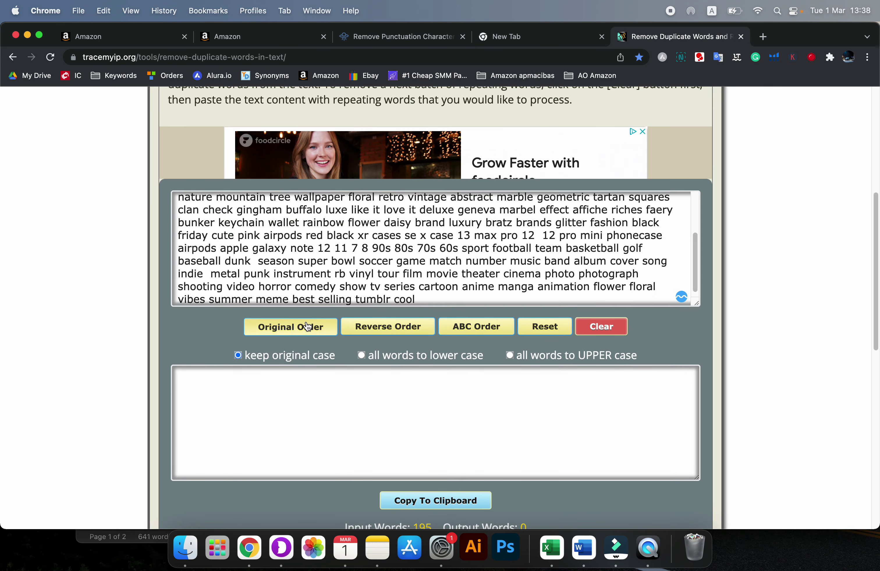
scroll(445, 389, "down", 1)
left_click_drag(533, 516, 413, 510)
scroll(482, 389, "down", 5)
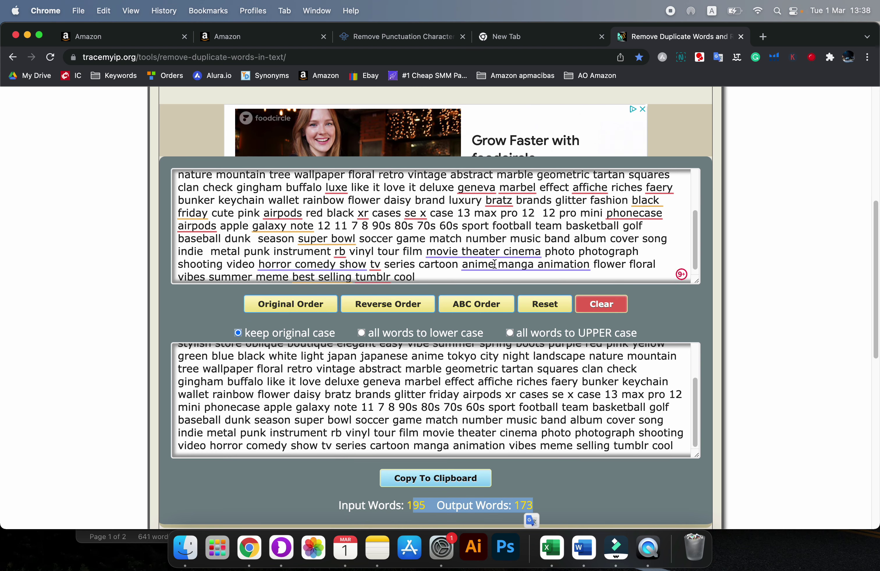
scroll(365, 381, "up", 3)
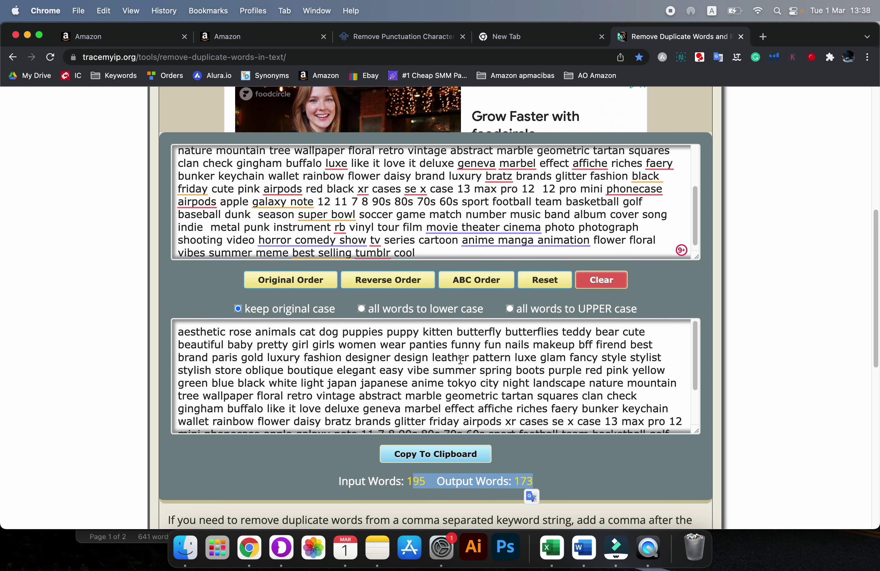
Step: Copy the tag list to the clipboard and paste it over the text in WordCounter.net's Character Counter
left_click(419, 360)
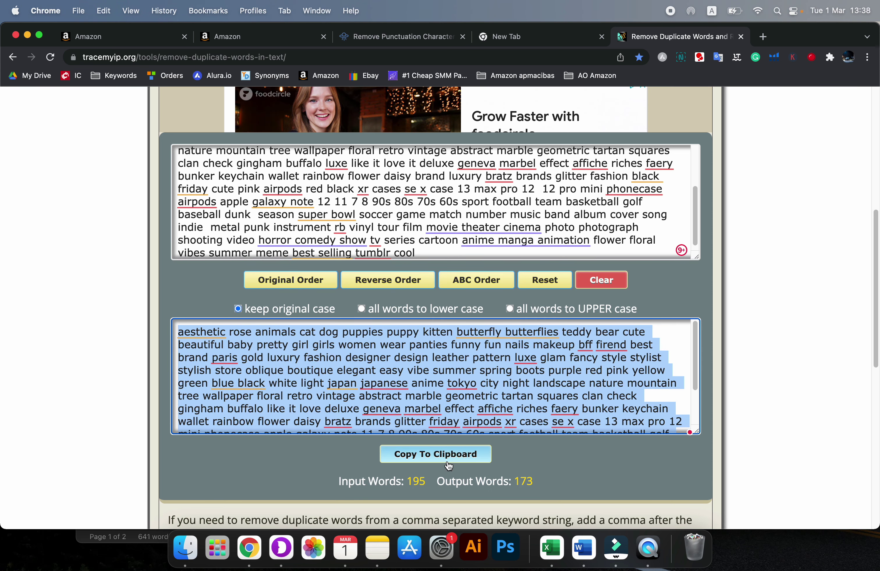
left_click(435, 454)
left_click(115, 75)
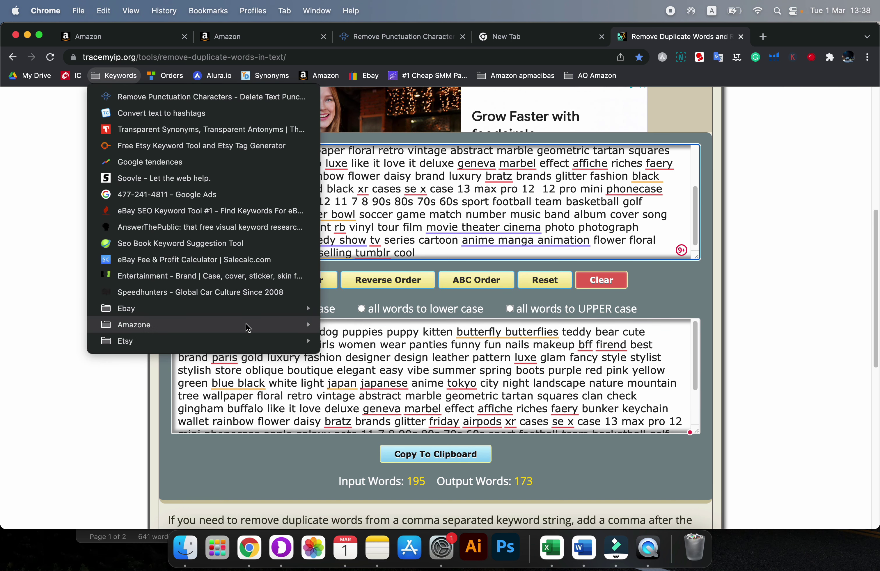
mouse_move(247, 326)
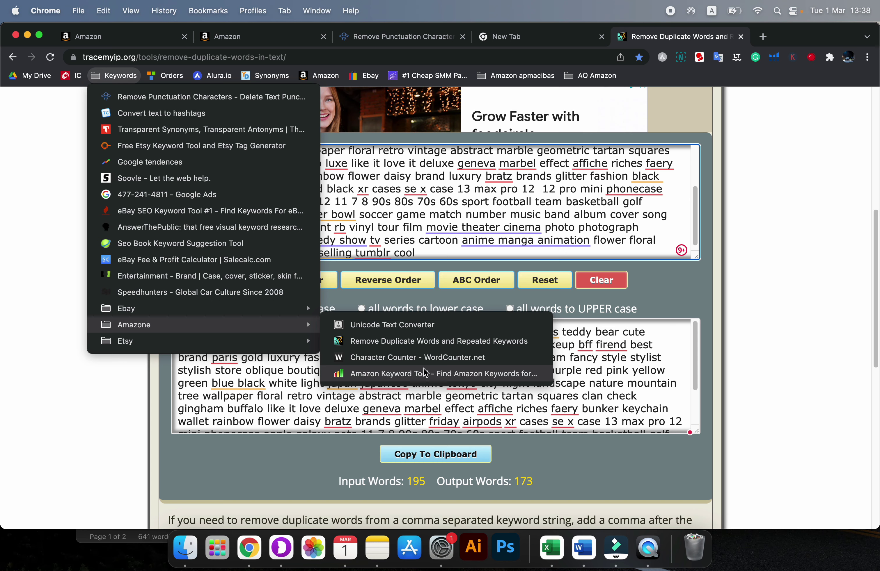
left_click(438, 358)
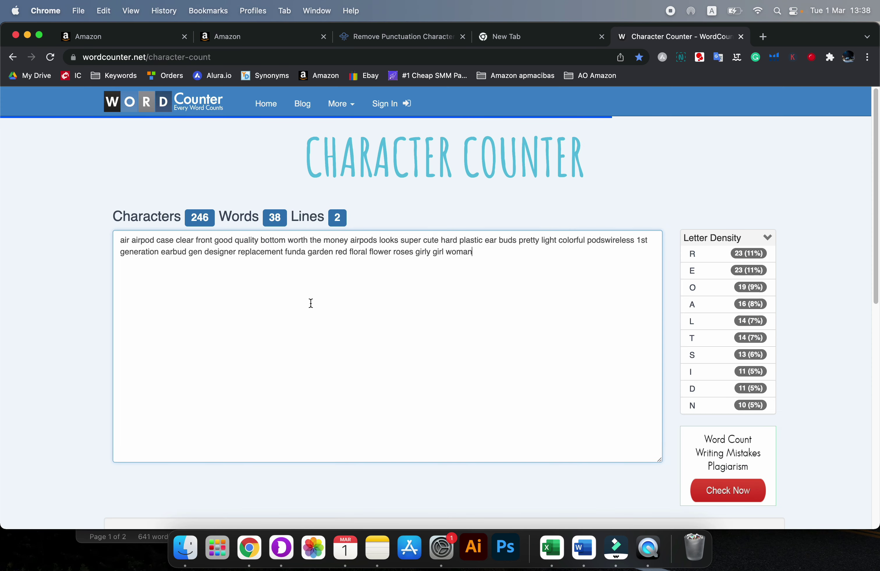
key("cmd+a")
key("cmd+v")
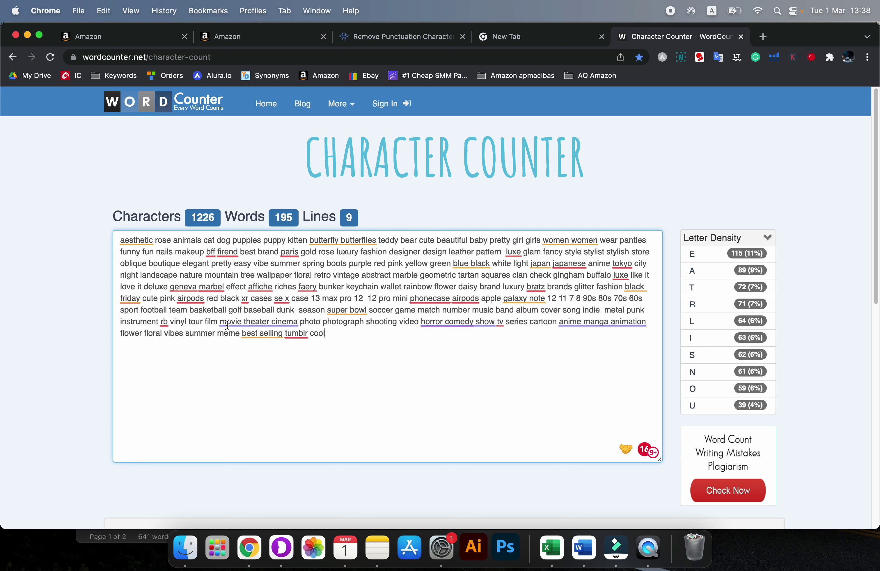
Step: Delete the first "rose" and the animal keywords from "animals" through "teddy bear" in the keyword list
left_click(108, 250)
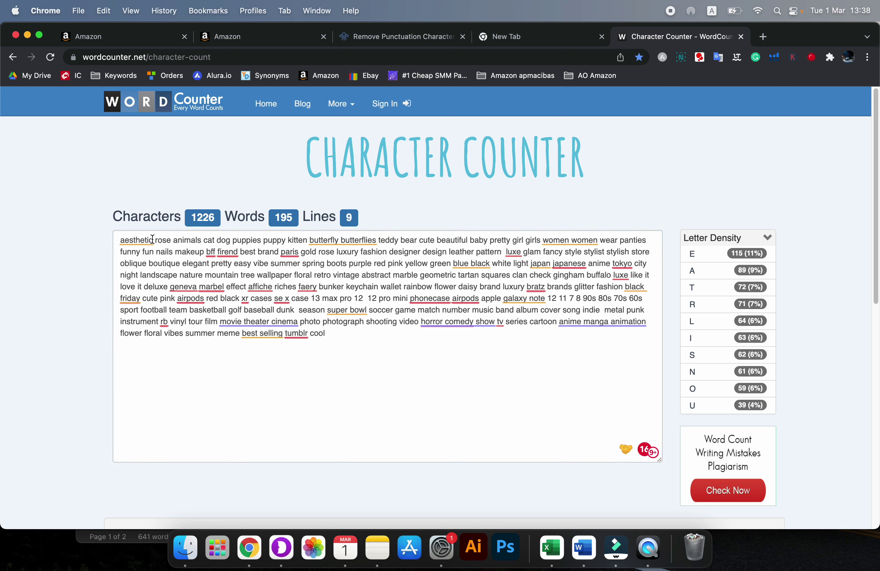
left_click_drag(171, 240, 156, 240)
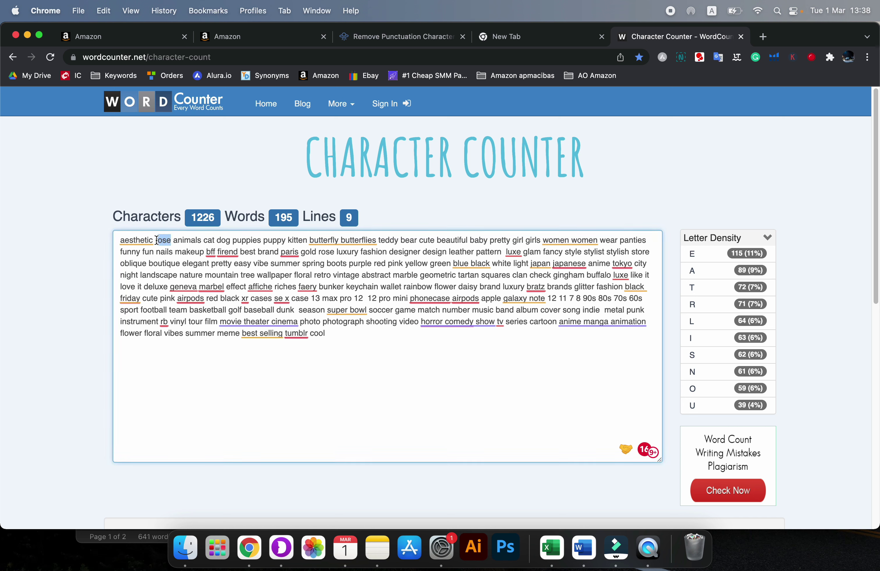
key("BackSpace")
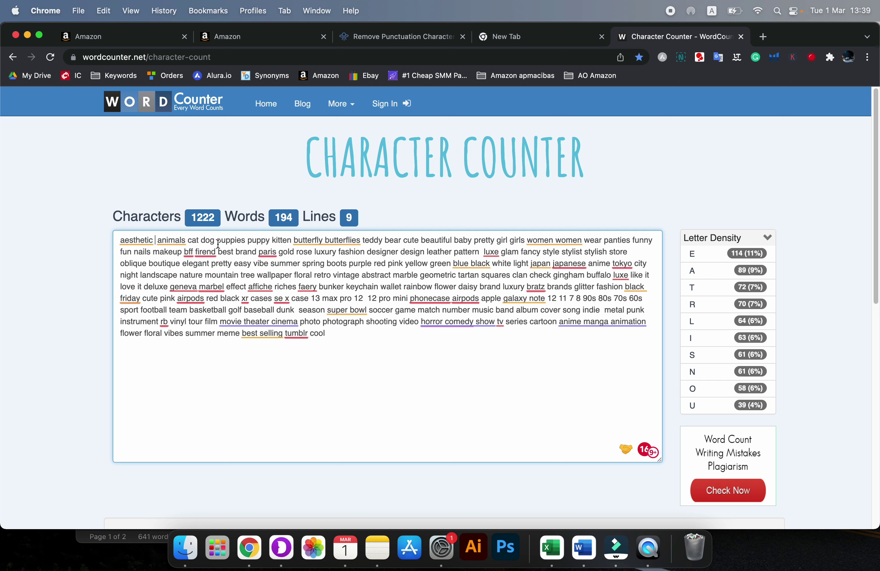
left_click_drag(158, 240, 401, 240)
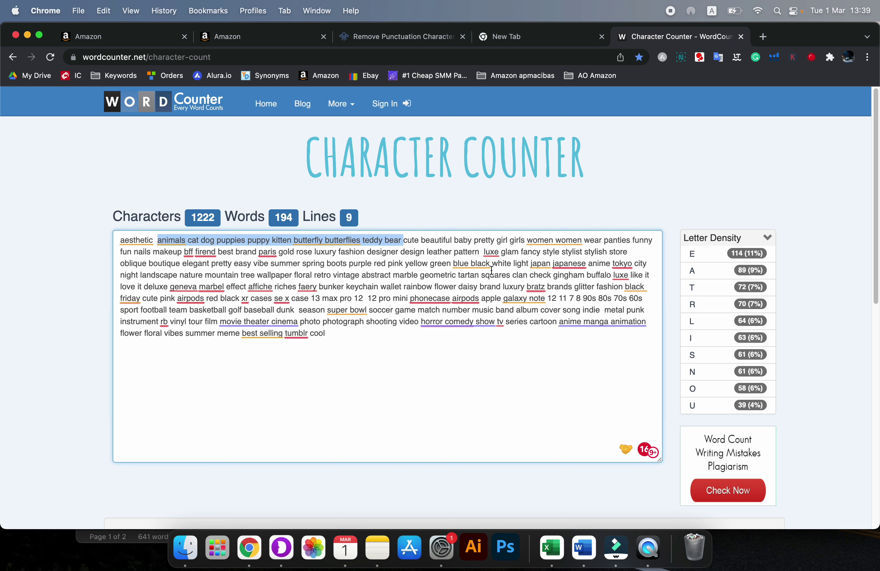
key("BackSpace")
key("BackSpace")
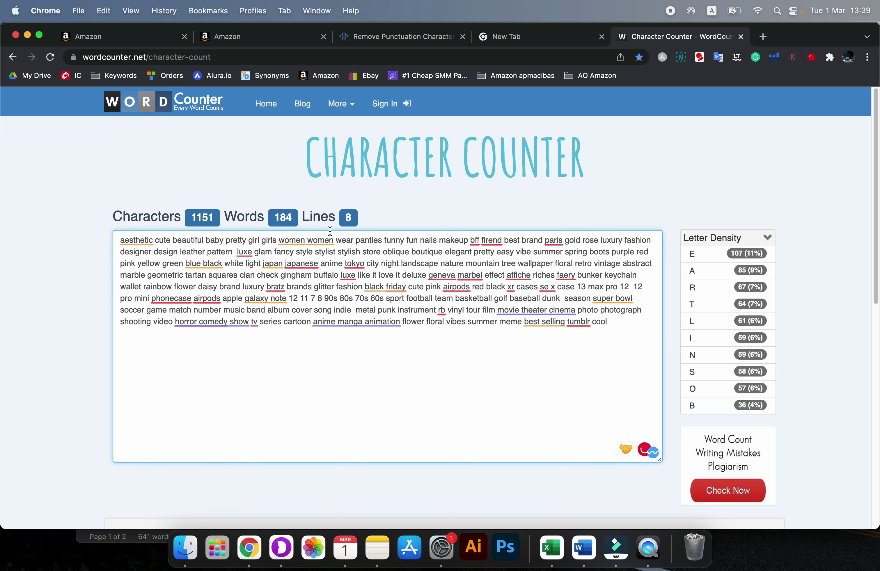
left_click_drag(182, 240, 281, 241)
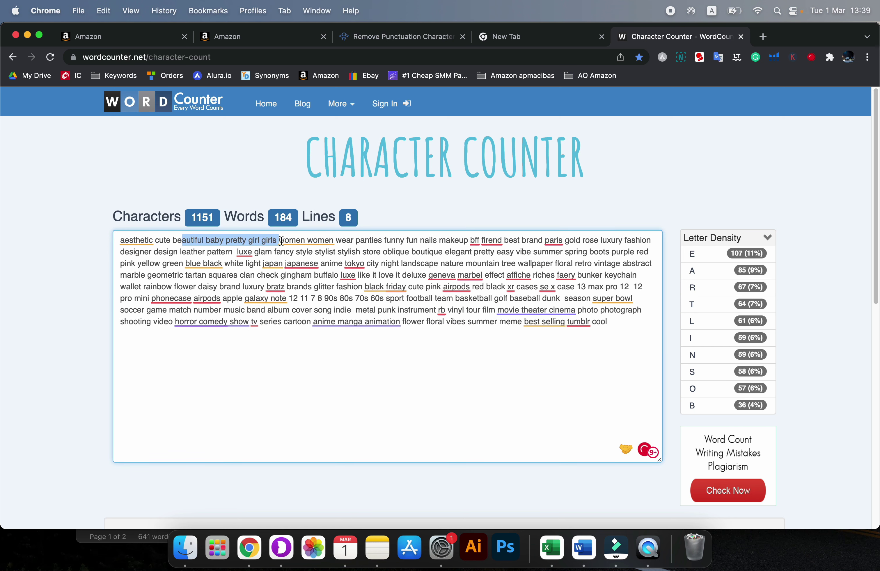
left_click(290, 241)
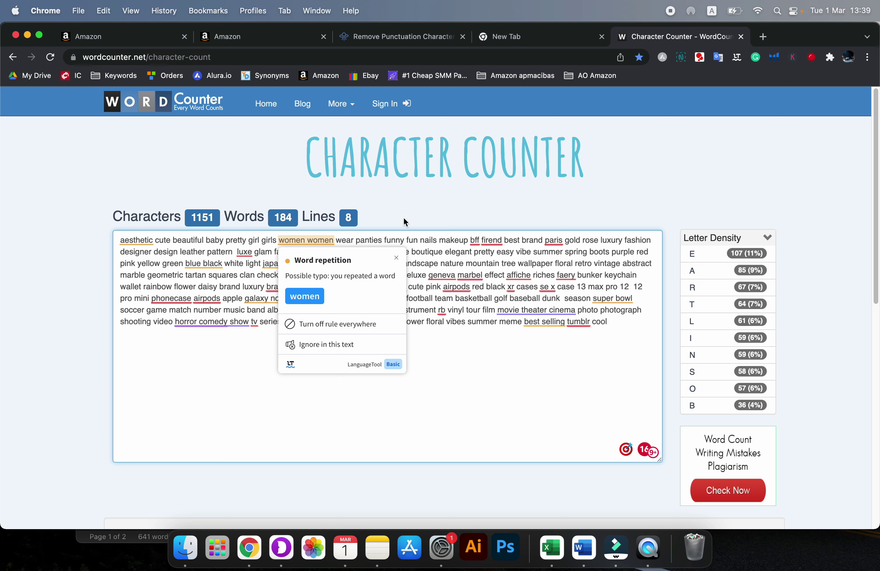
left_click(221, 274)
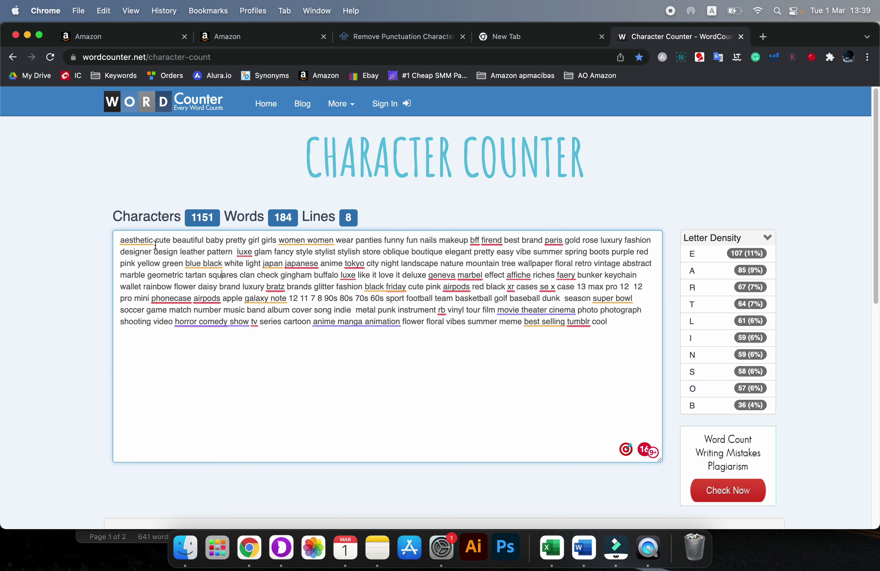
Step: Check the listing's Search Terms field in Seller Central, then the prepared keywords in cell A17 of Excel's Amazon sheet
left_click(254, 37)
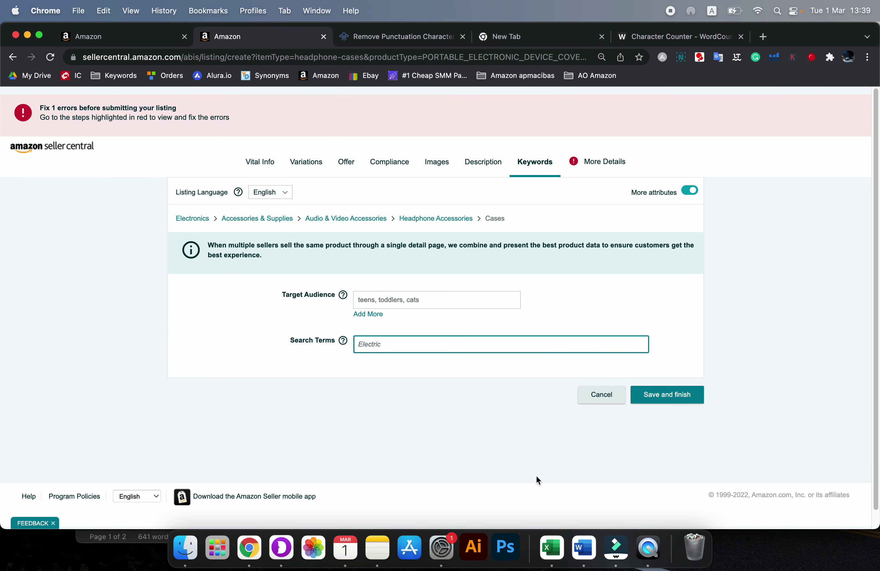
left_click(552, 548)
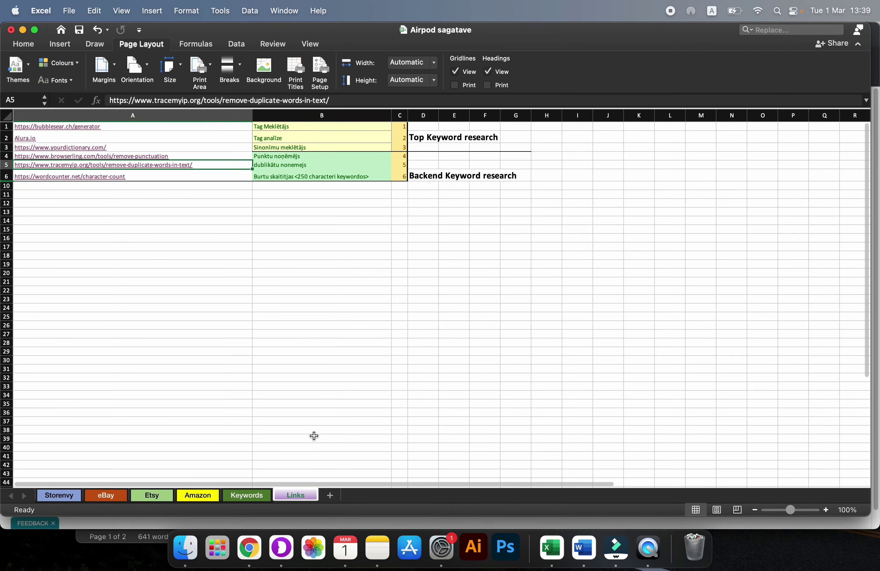
left_click(196, 496)
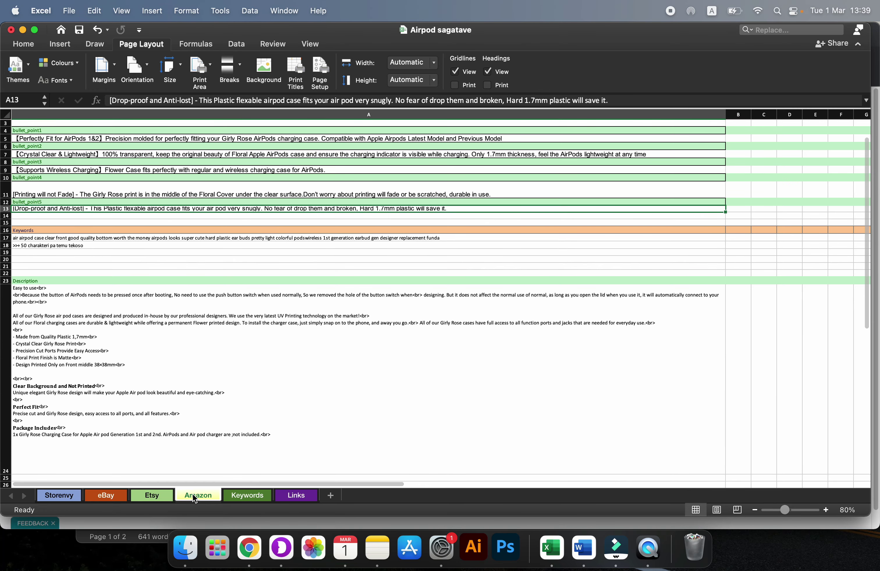
left_click(98, 238)
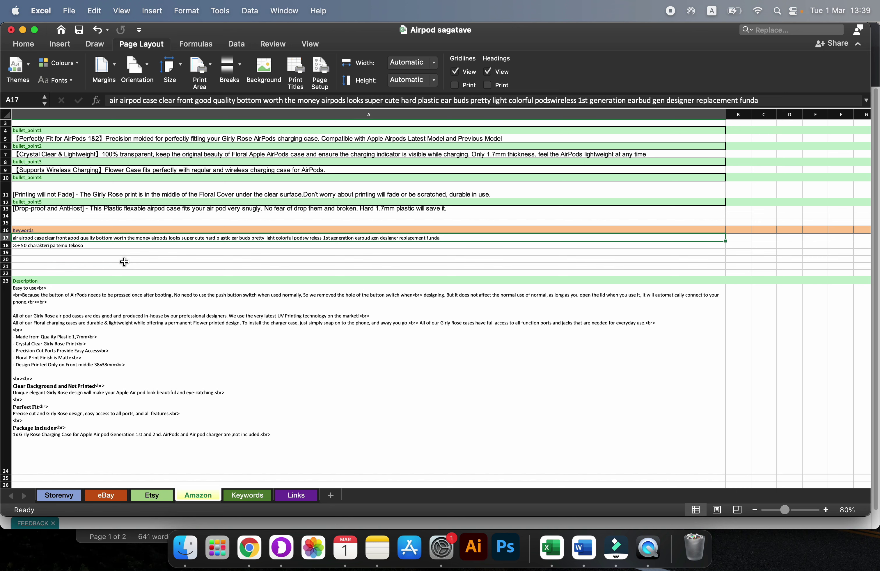
Step: Open the yourdictionary.com synonym finder from the Links sheet in a new Chrome tab
left_click(255, 498)
left_click(312, 496)
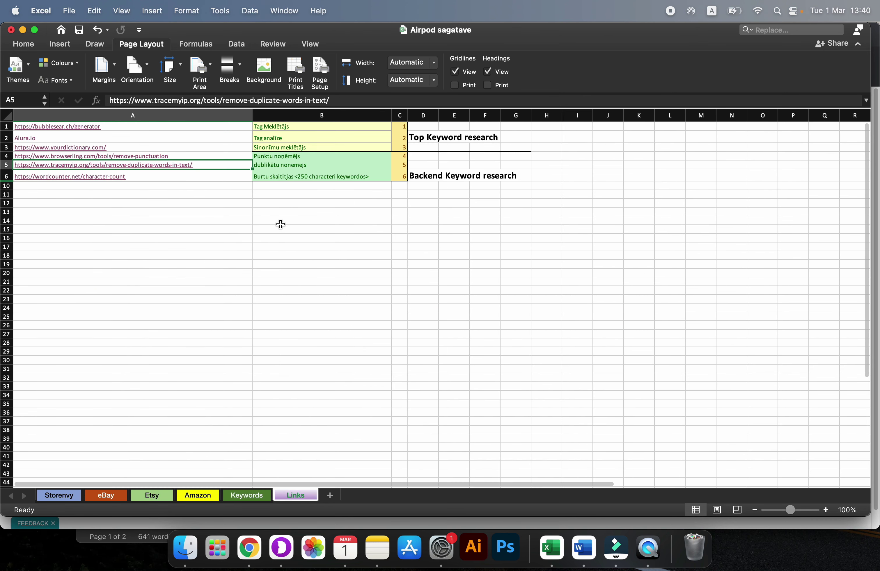
left_click(287, 148)
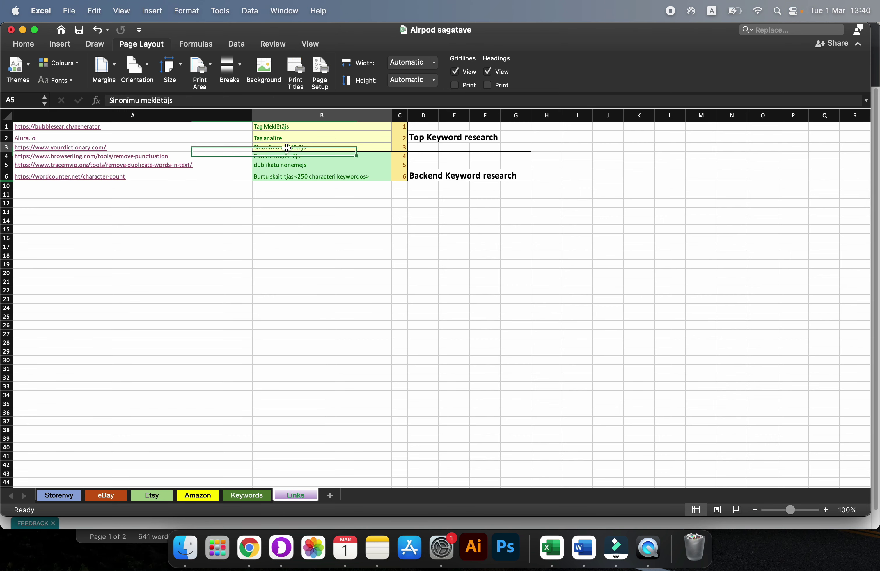
left_click(83, 151)
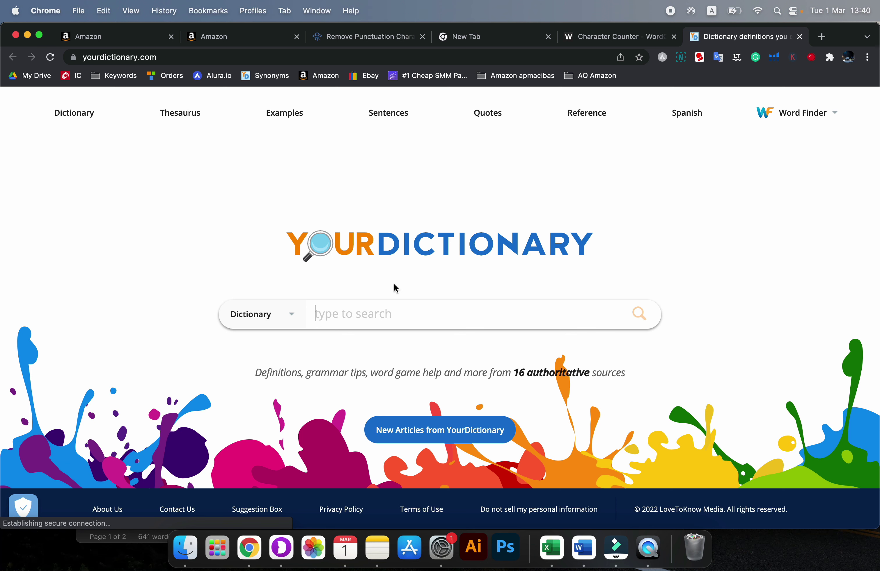
Step: Look up "rose" on YourDictionary and browse its synonyms for keyword ideas
type("rose")
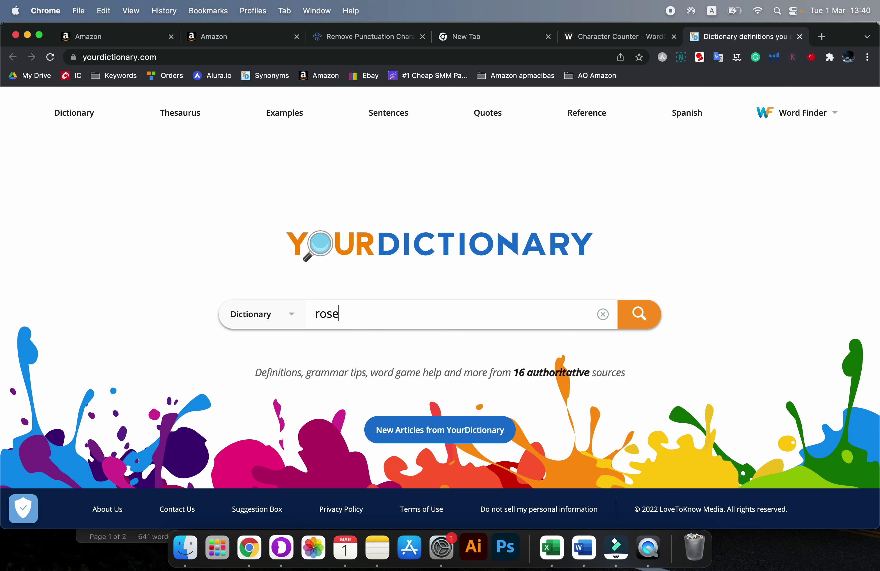
left_click(649, 319)
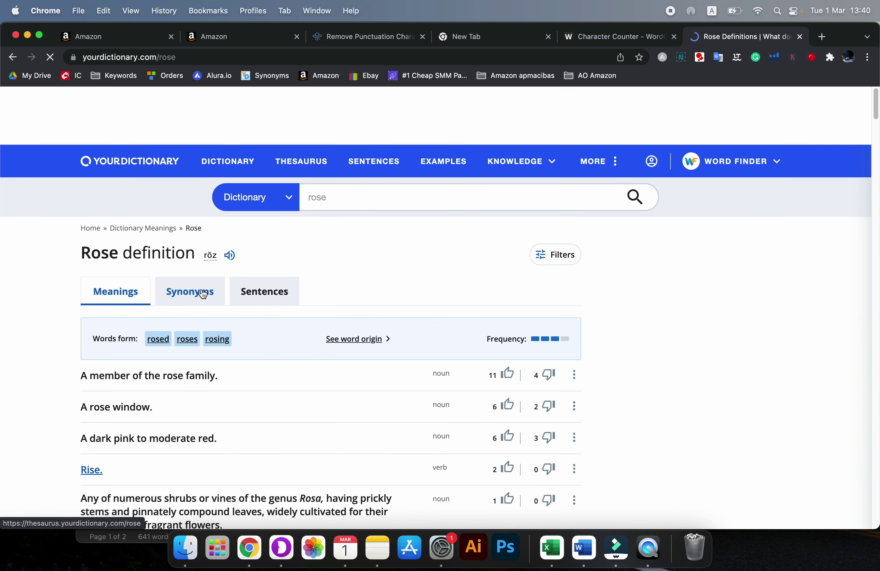
left_click(210, 295)
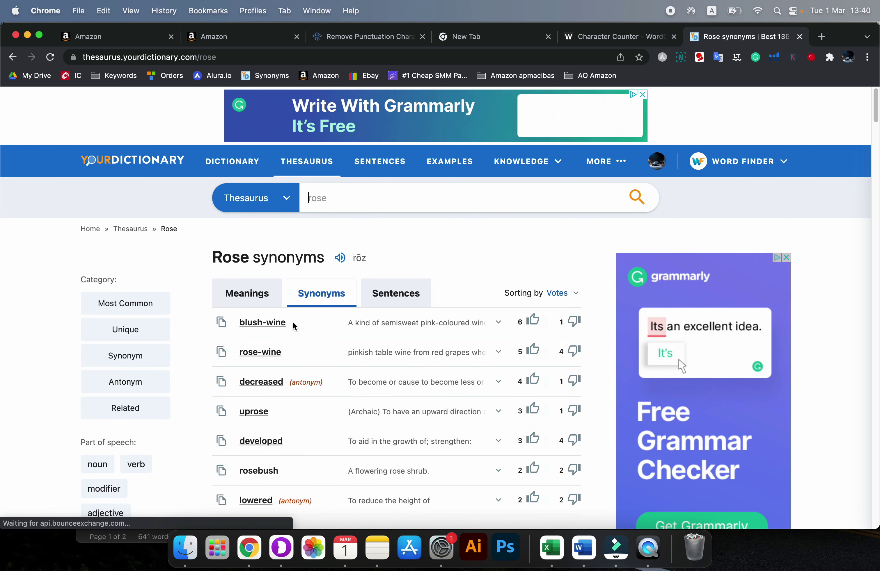
scroll(265, 401, "down", 3)
scroll(266, 401, "down", 2)
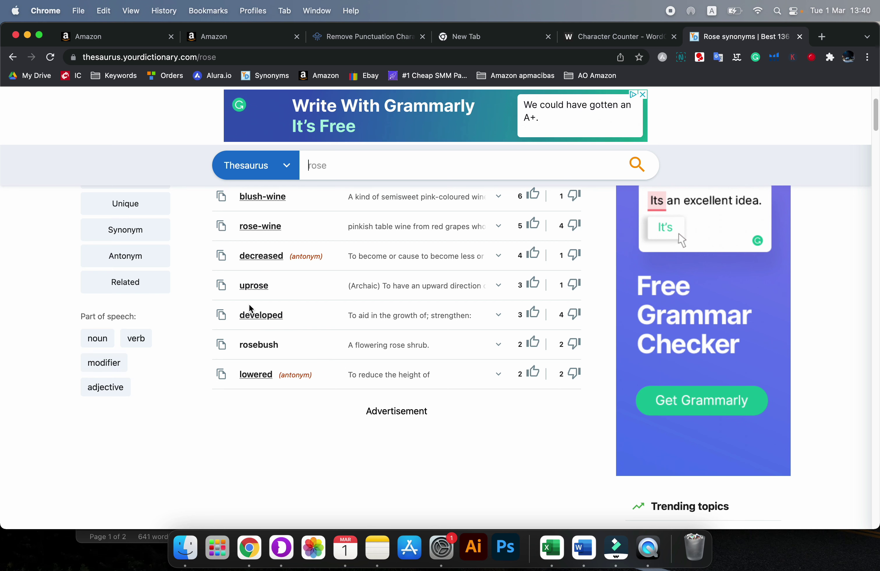
Step: Browse the remaining "rose" synonyms, then check the Keywords and Links sheets in the Excel workbook
scroll(251, 308, "down", 8)
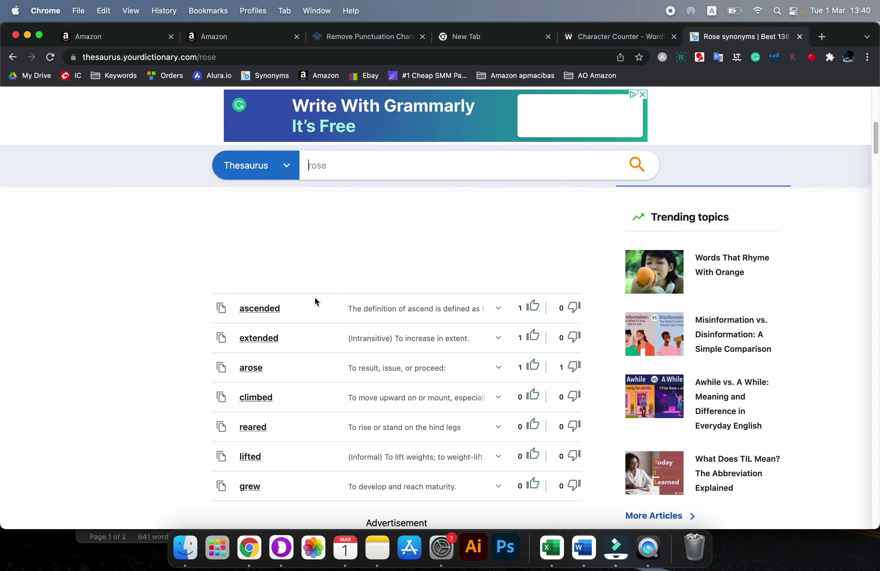
key("super+Tab")
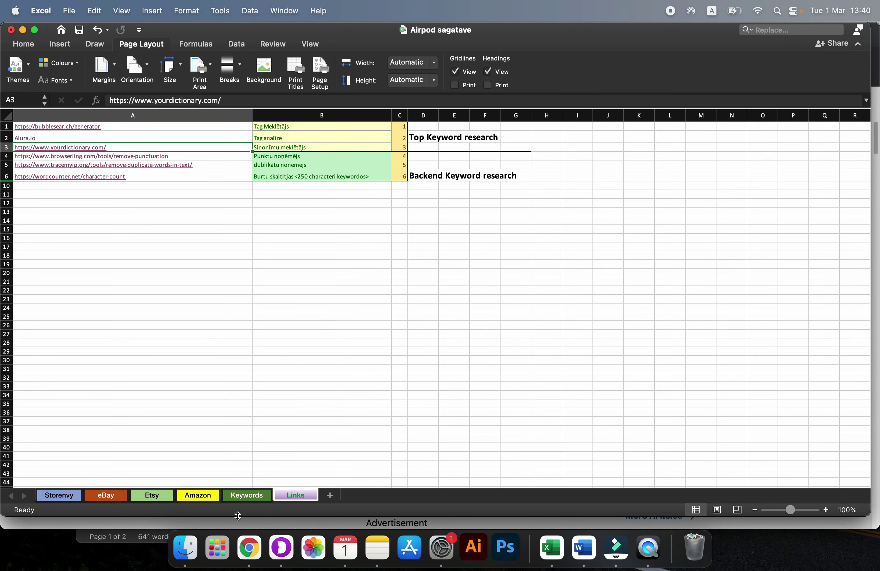
left_click(247, 496)
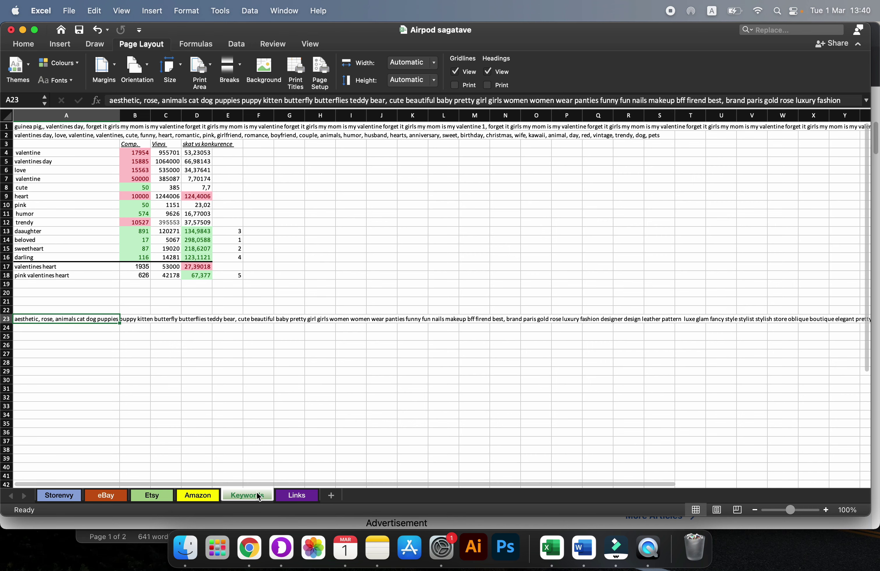
left_click(300, 499)
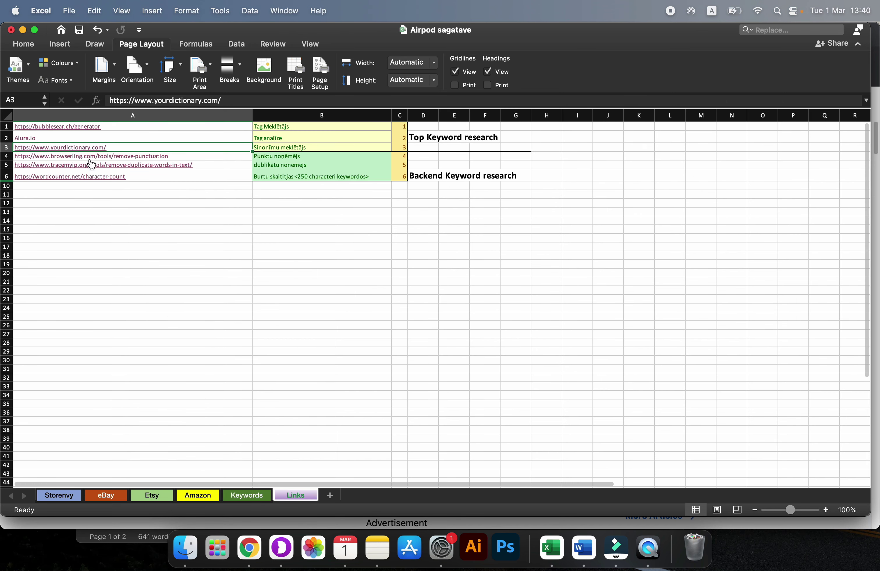
Step: Copy the prepared keywords from cell A17 of Excel's Amazon sheet into the Search Terms field of the Seller Central listing in Chrome
left_click(197, 495)
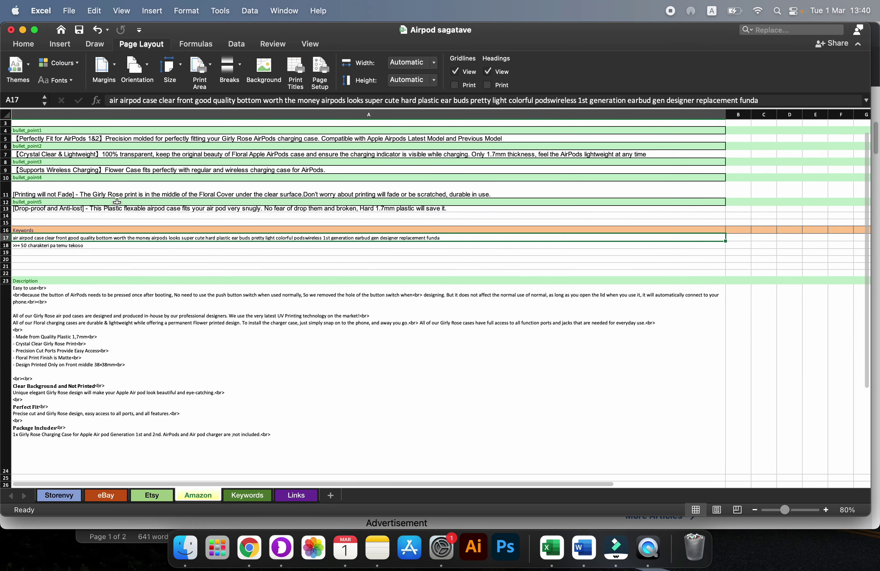
key("super+c")
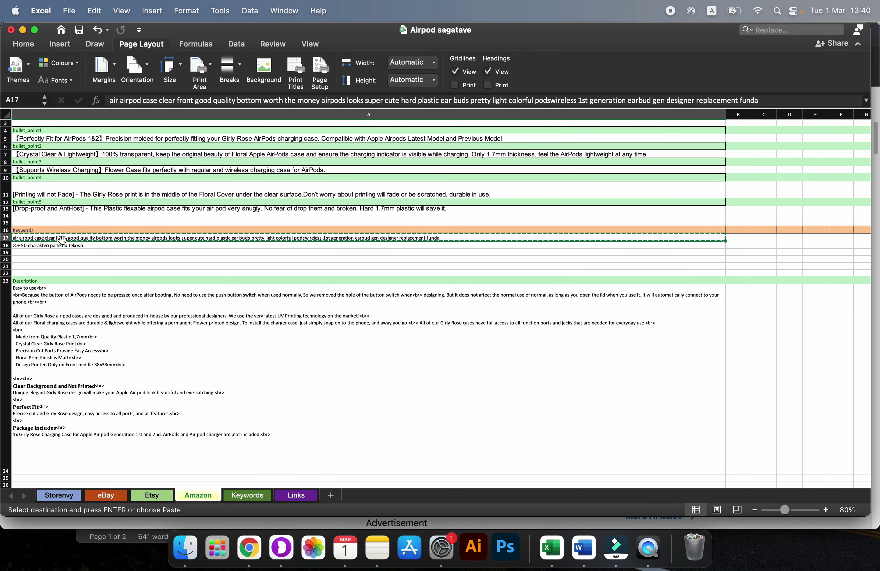
key("super+Tab")
left_click(525, 37)
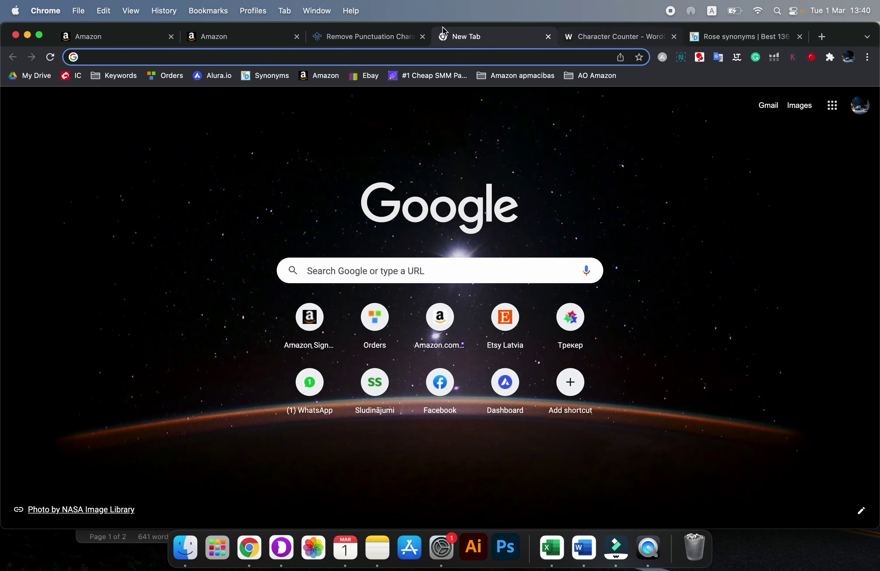
left_click(364, 37)
left_click(229, 37)
key("super+v")
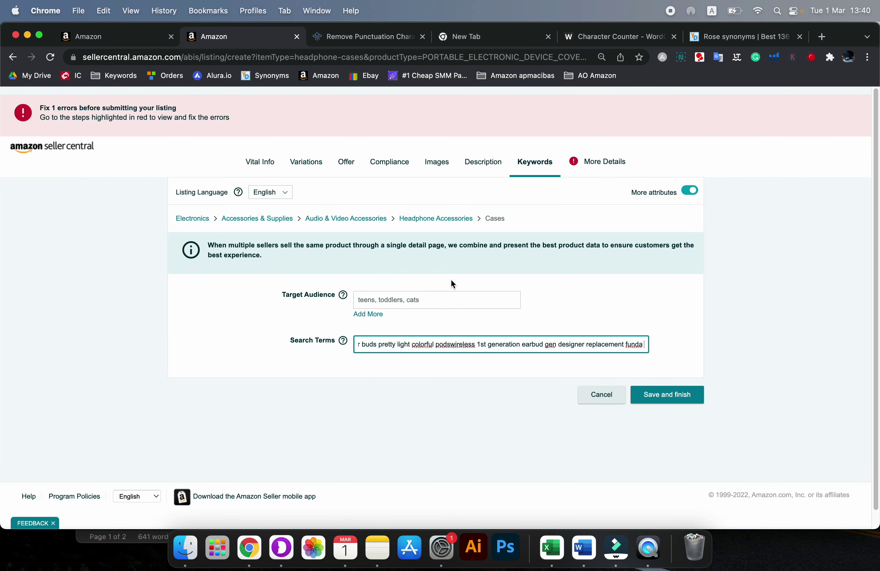
Step: Find the required Compatible Phone Models field in More Details and try "airpo" and "App" as its value
left_click(595, 164)
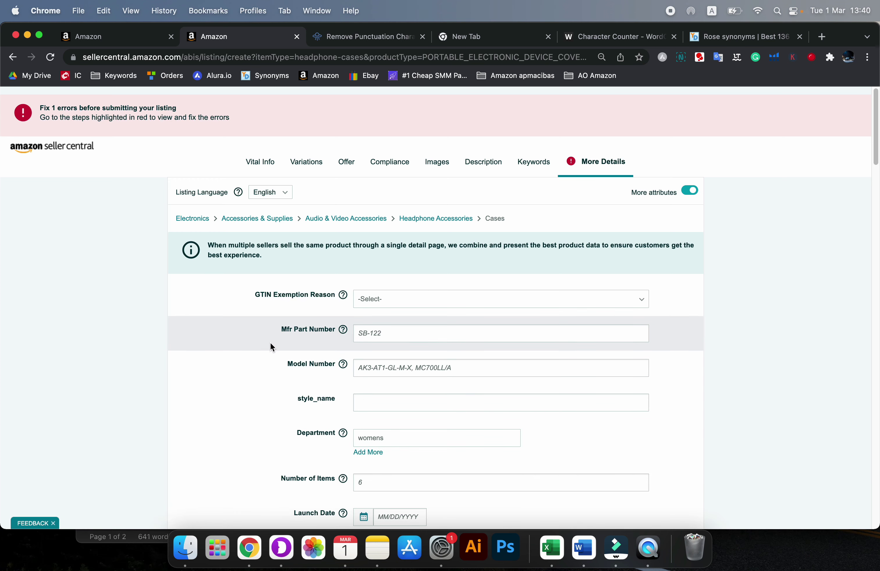
scroll(270, 345, "down", 10)
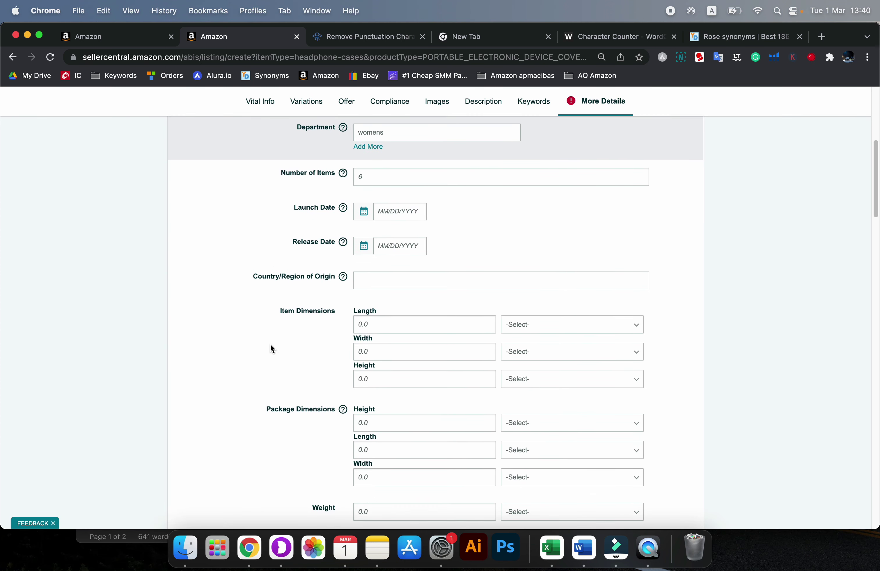
scroll(270, 349, "down", 4)
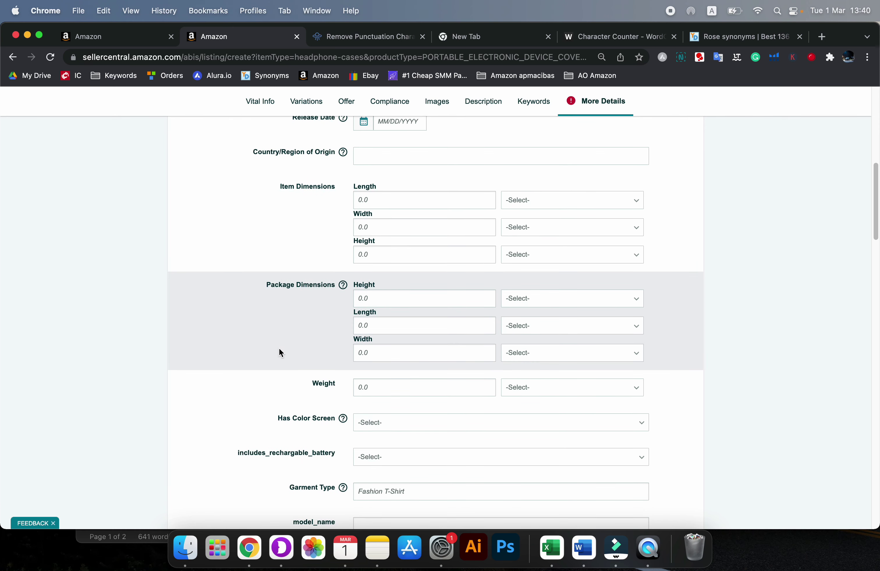
scroll(279, 349, "down", 2)
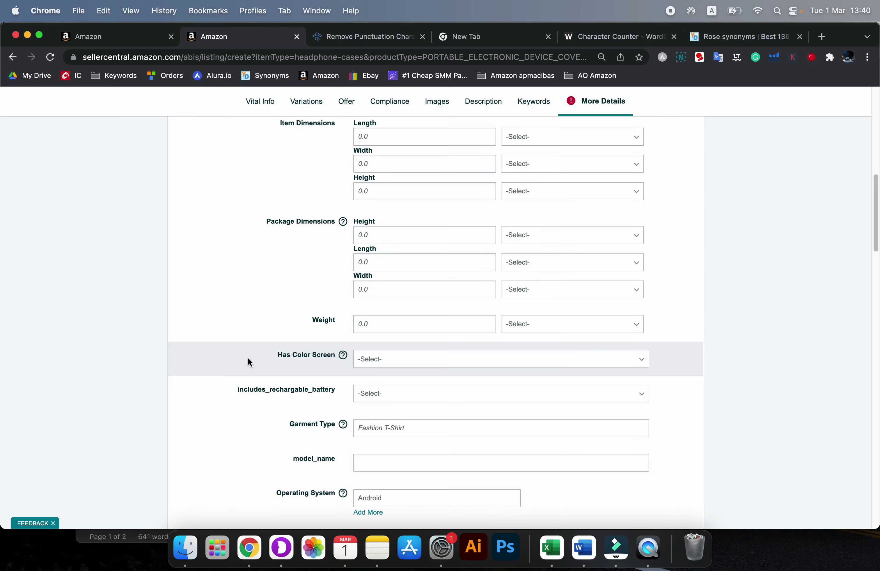
scroll(247, 362, "down", 3)
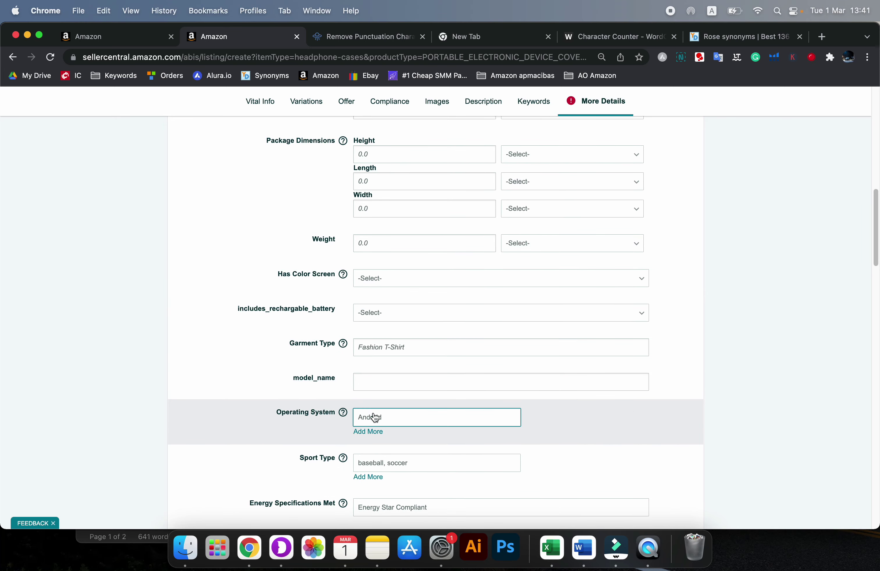
scroll(460, 418, "down", 4)
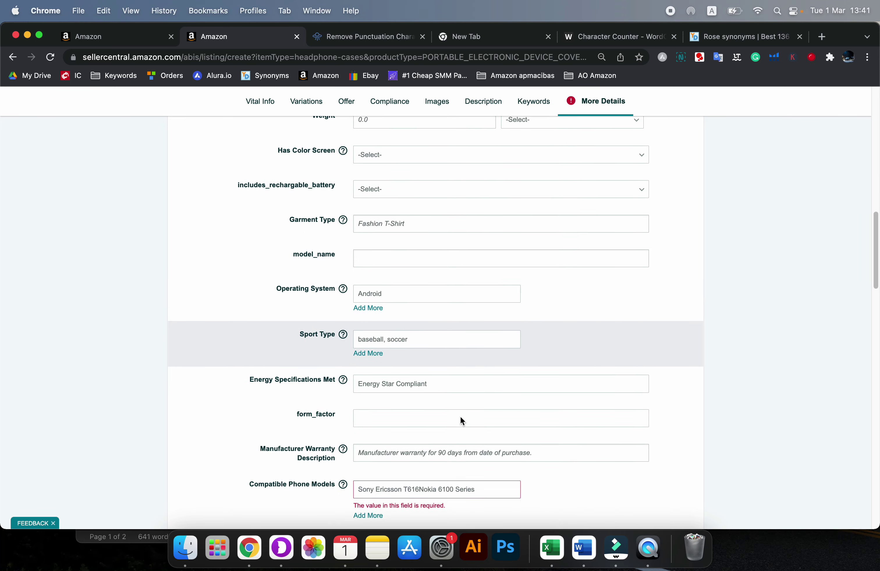
scroll(460, 418, "down", 3)
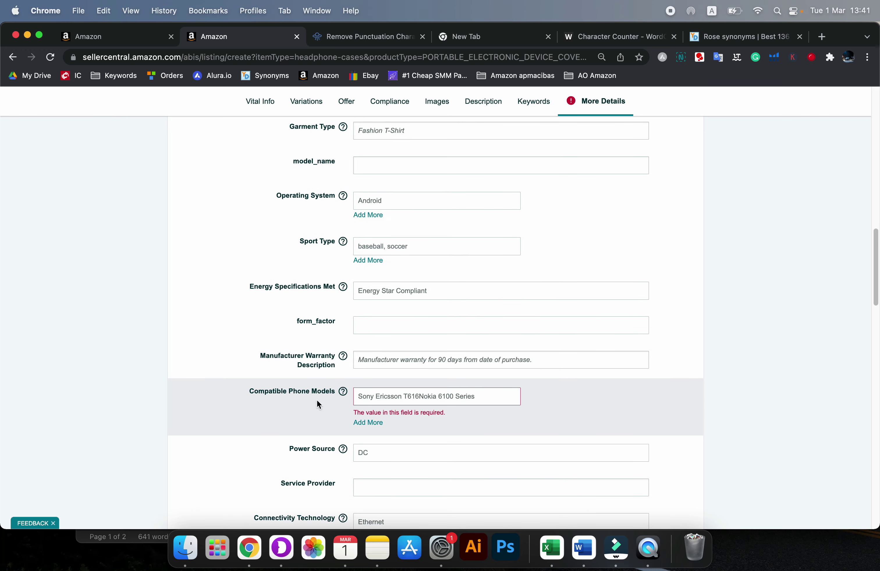
left_click(400, 395)
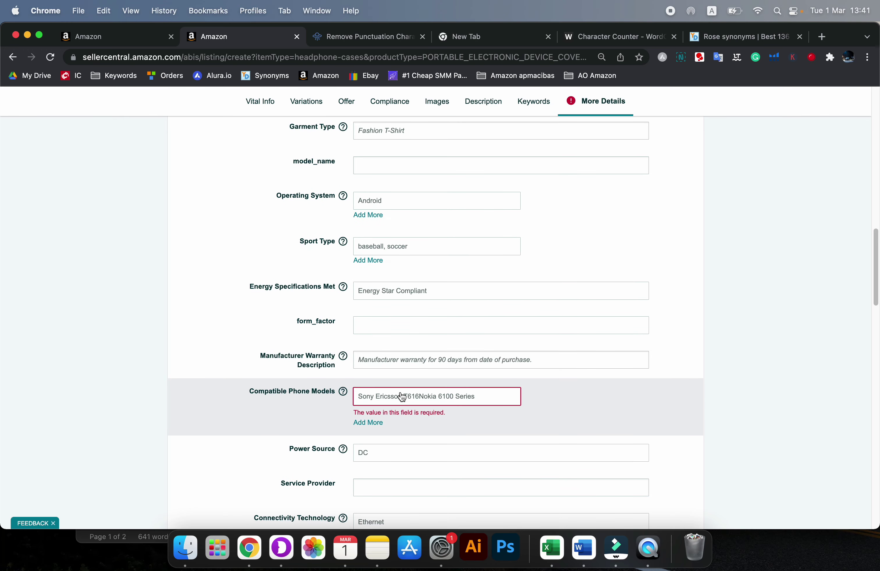
left_click(425, 398)
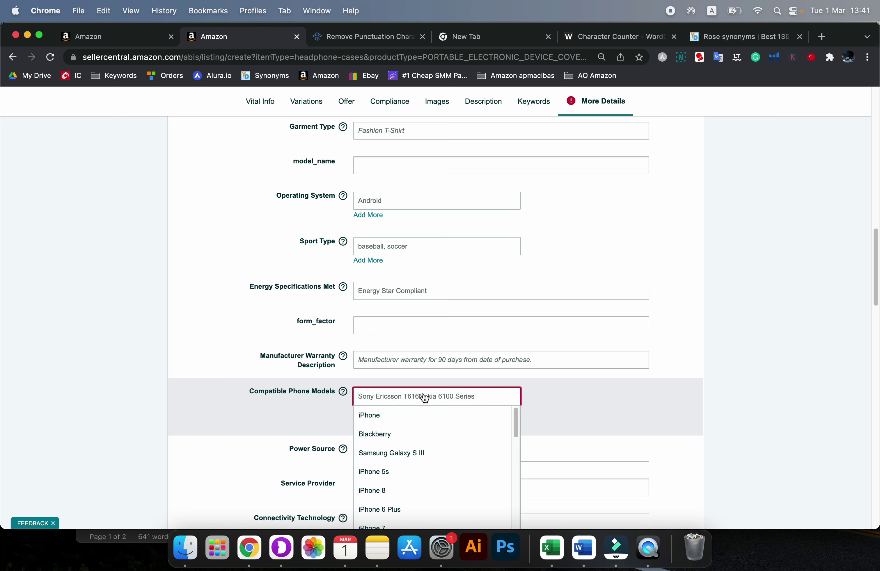
type("airpo")
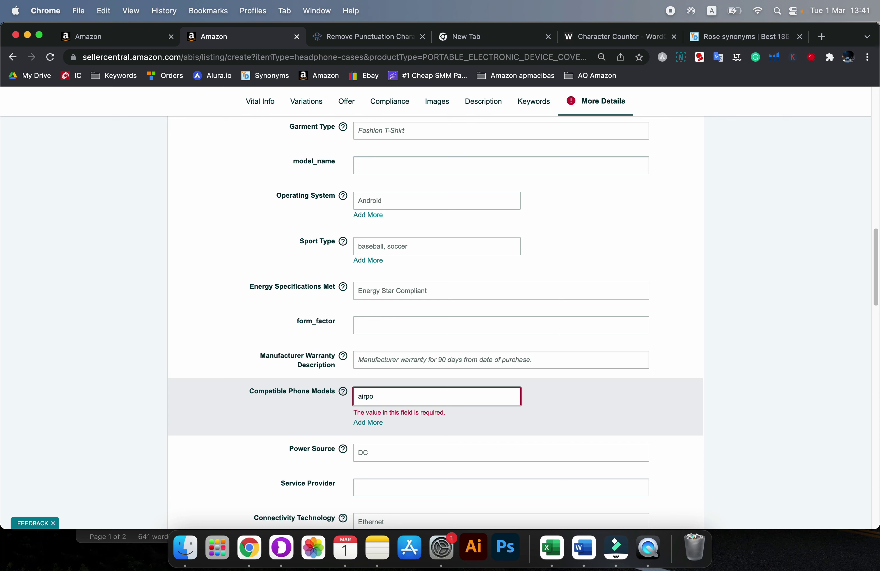
key("BackSpace")
key("BackSpace")
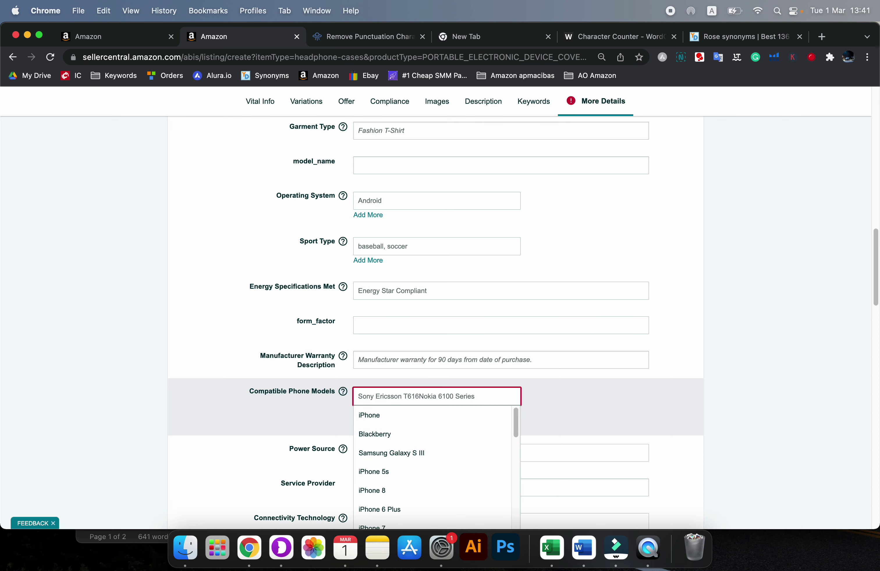
type("App")
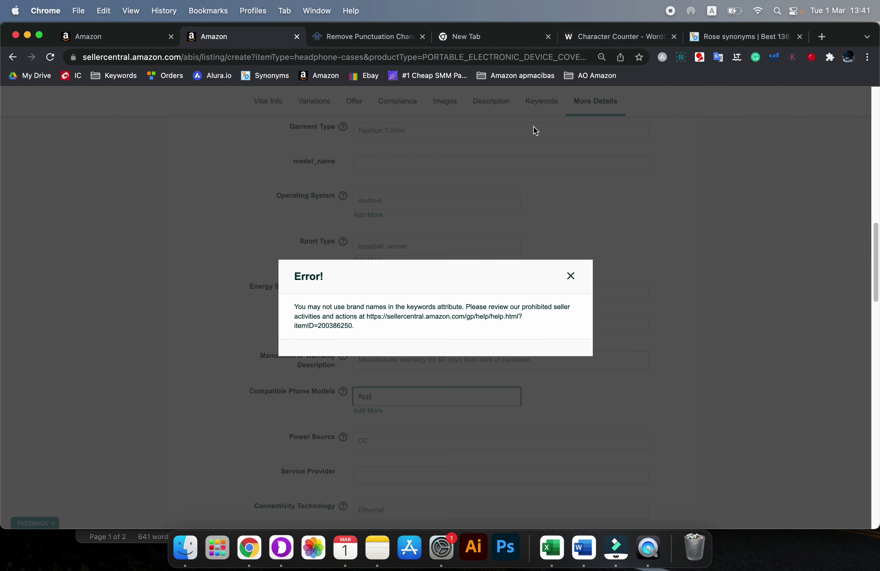
Step: Dismiss the brand-name errors and remove the words "airpod" and "airpods" from the listing's Search Terms
left_click(570, 278)
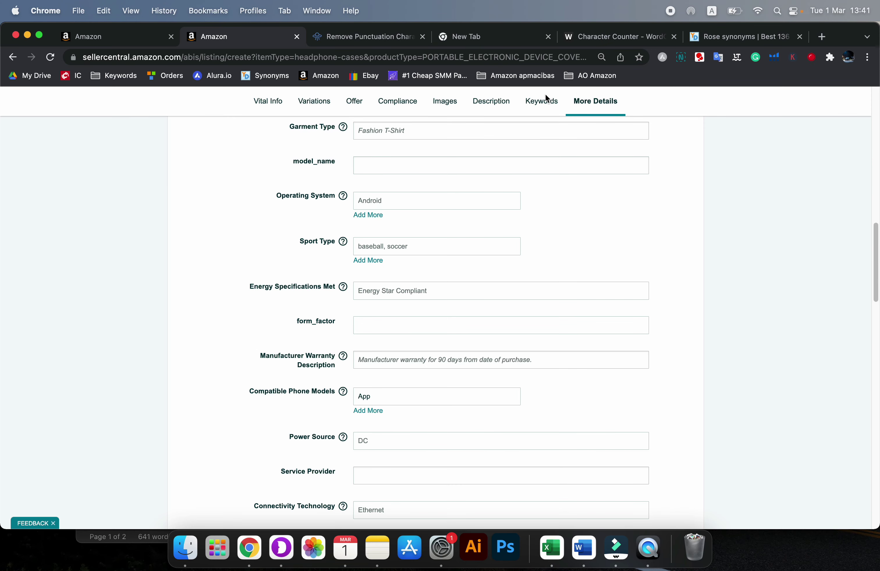
left_click(543, 97)
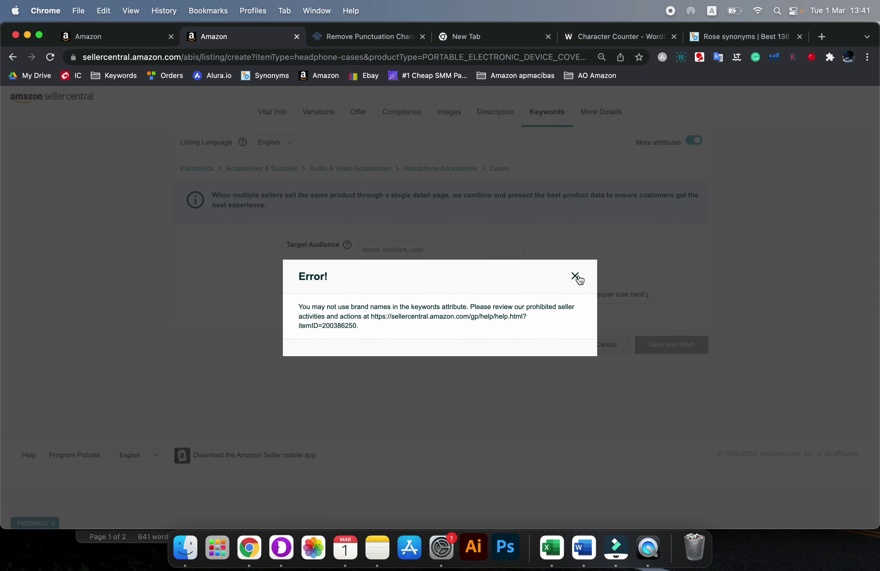
left_click(575, 276)
left_click_drag(391, 295, 376, 294)
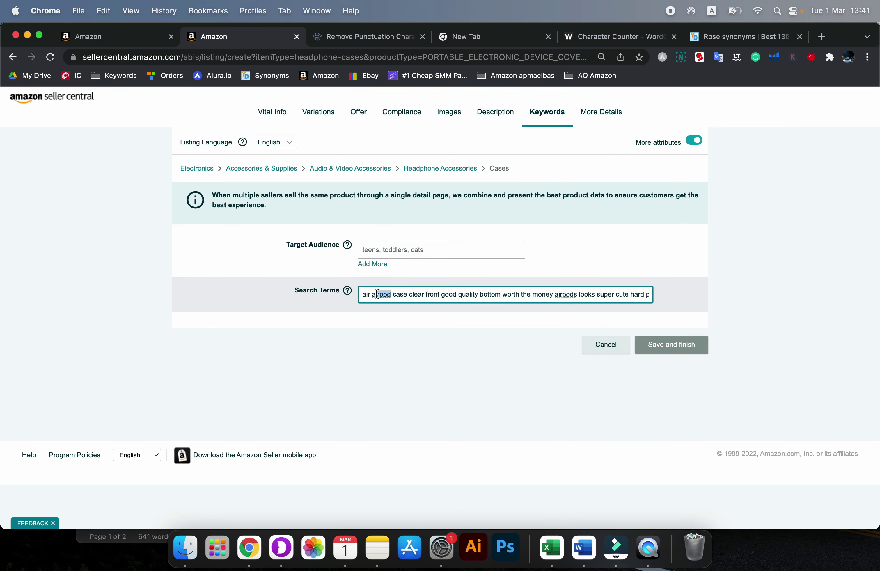
key("BackSpace")
key("BackSpace")
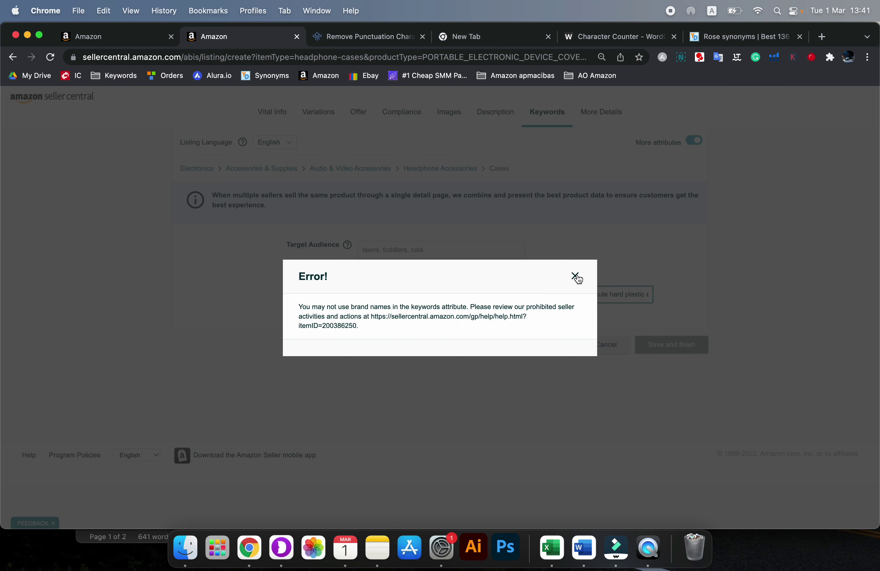
left_click(575, 276)
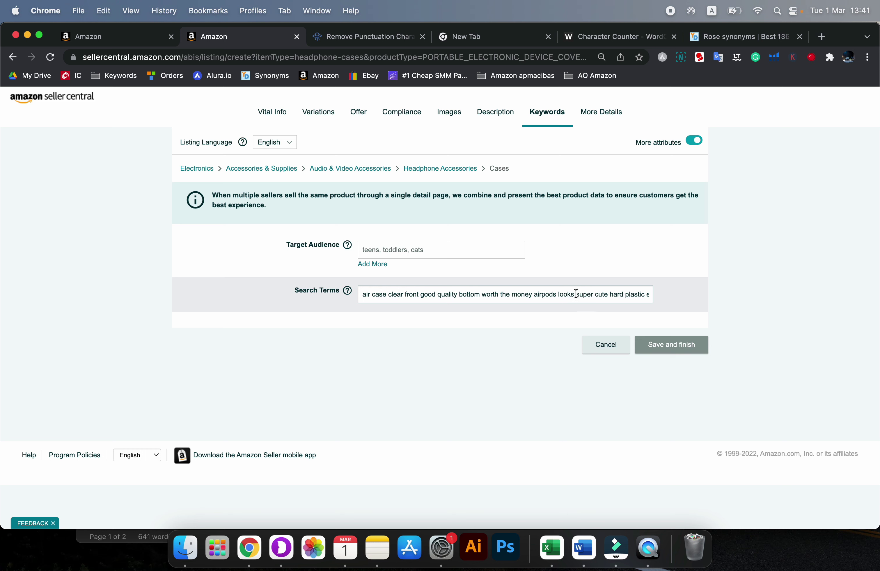
double_click(551, 294)
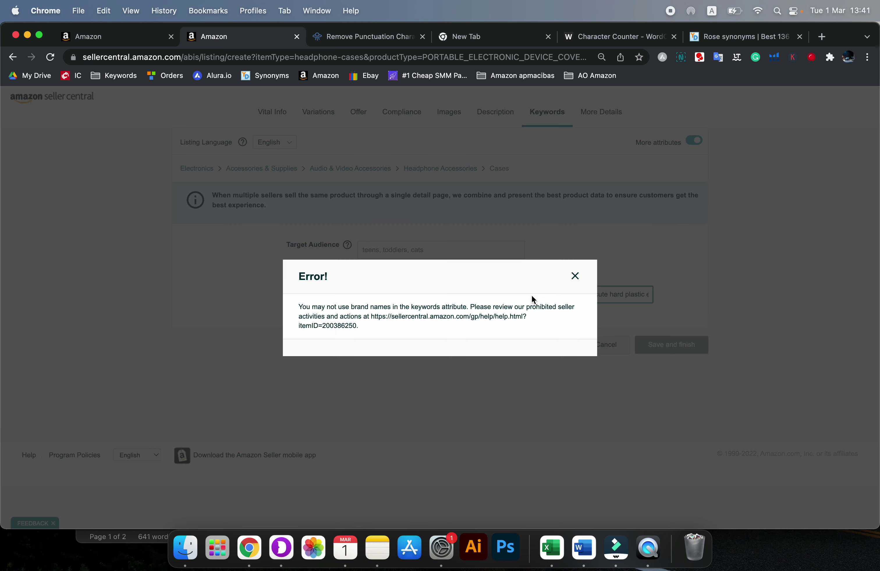
key("BackSpace")
left_click(575, 276)
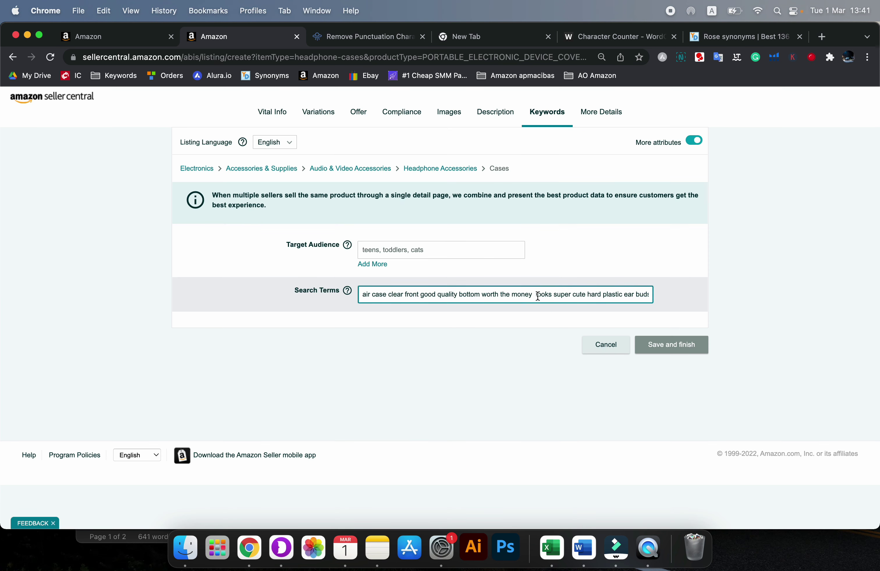
key("BackSpace")
left_click(556, 334)
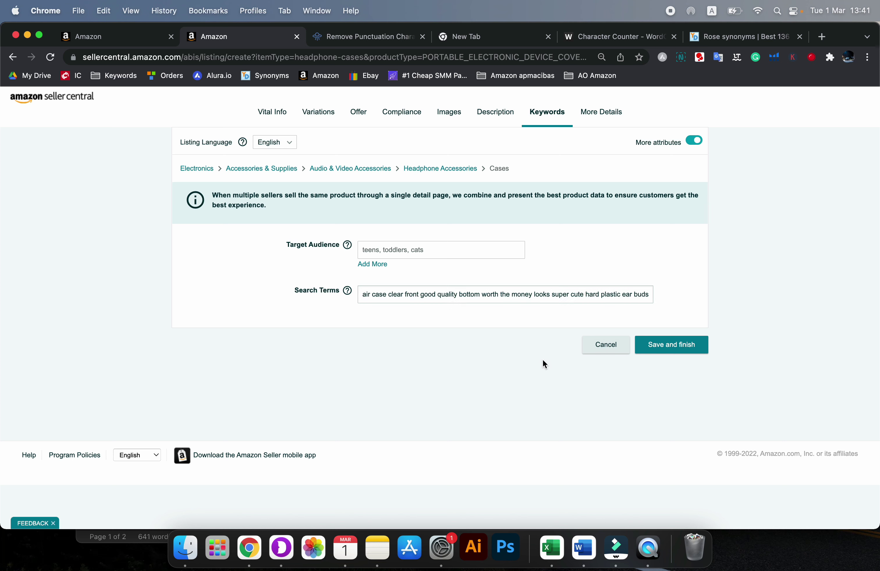
Step: Replace the Compatible Phone Models value in More Details with "Airpod Generation 1"
left_click(587, 124)
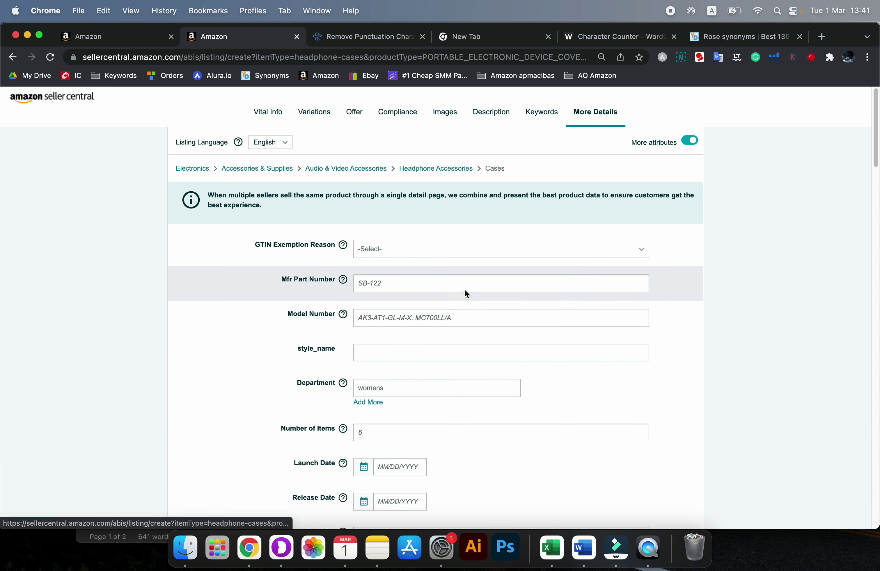
scroll(467, 291, "down", 6)
scroll(471, 294, "down", 8)
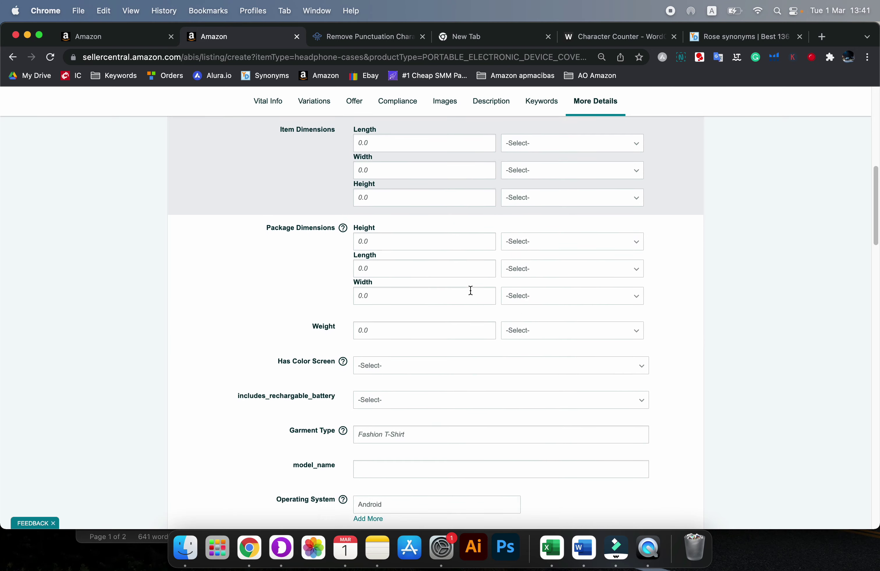
scroll(471, 295, "down", 6)
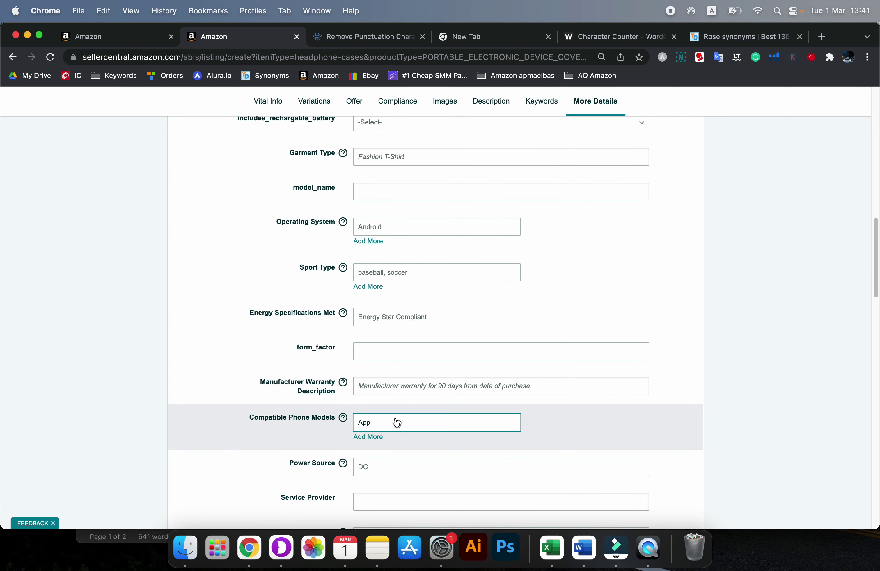
left_click(390, 425)
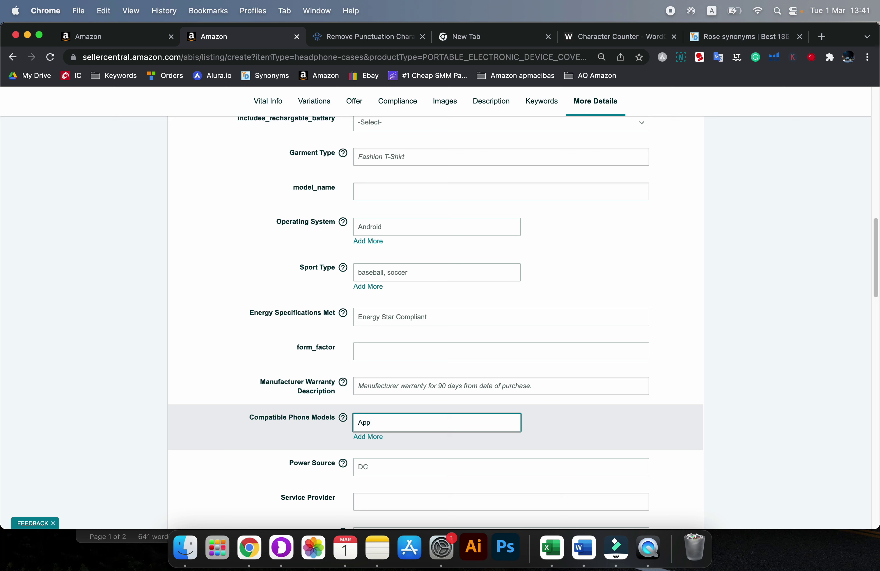
key("BackSpace")
key("BackSpace")
key("BackSpace")
type("Ai")
Step: Capitalize the "p" in the Compatible Phone Models entry so it reads "AirPod Generation 1"
left_click_drag(420, 425, 359, 430)
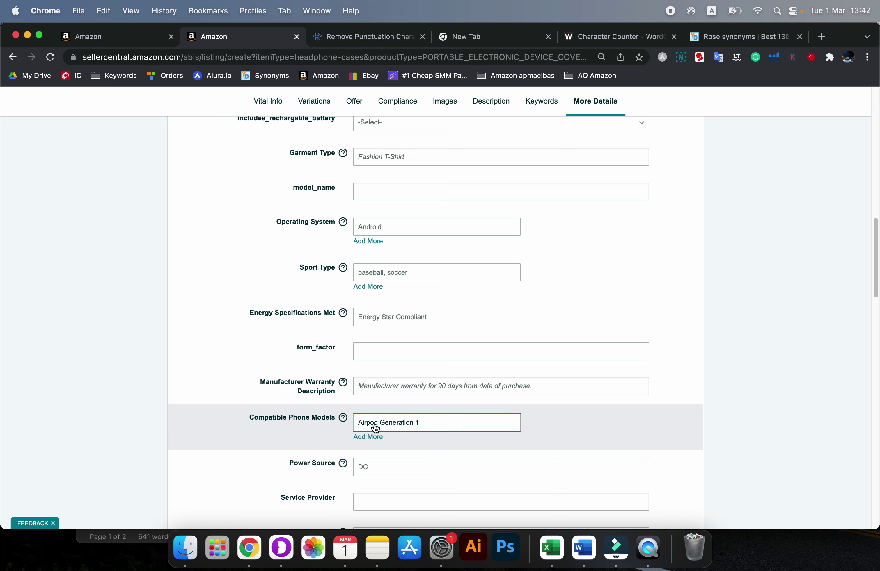
left_click(374, 426)
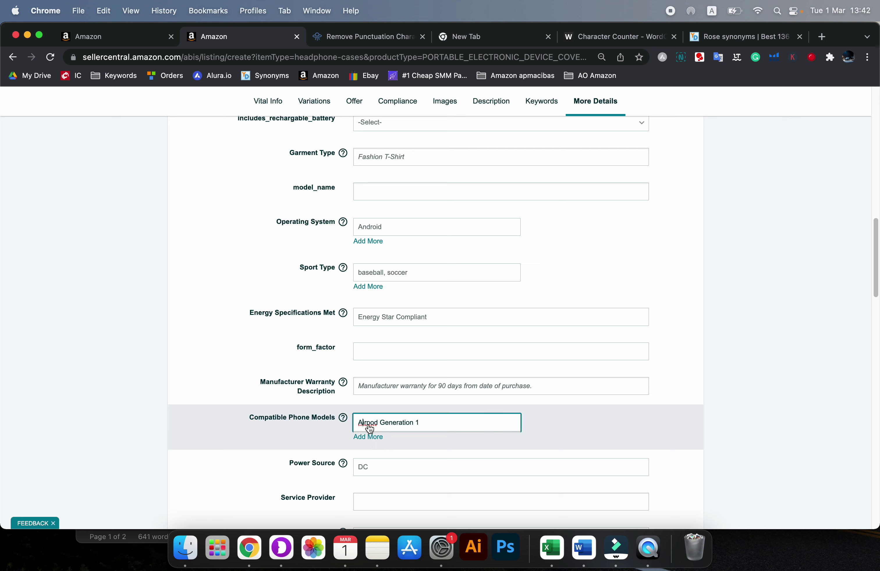
left_click(372, 427)
key("BackSpace")
type("P")
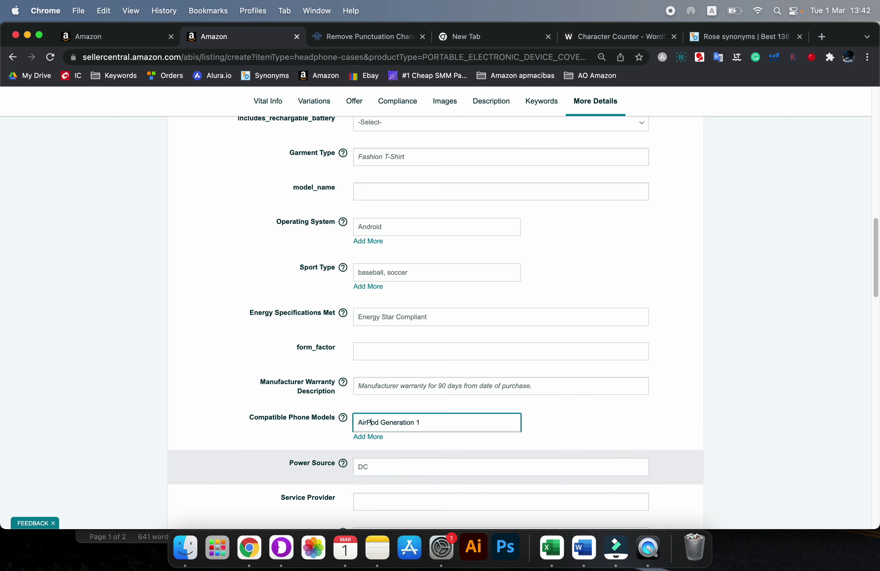
Step: Add a second Compatible Phone Models entry reading "AirPod Generation 2" beneath the existing "AirPod Generation 1" entry
key("super+a")
key("super+c")
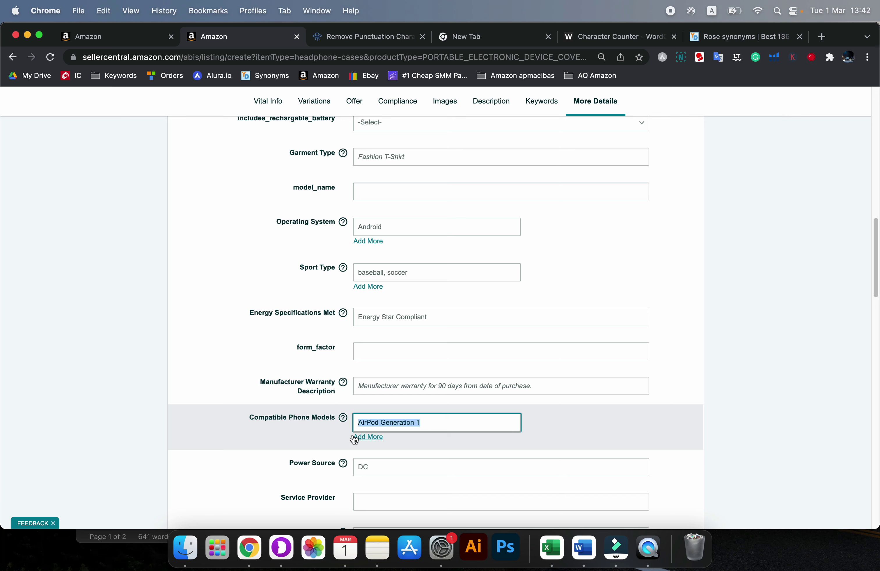
left_click(363, 438)
left_click(368, 457)
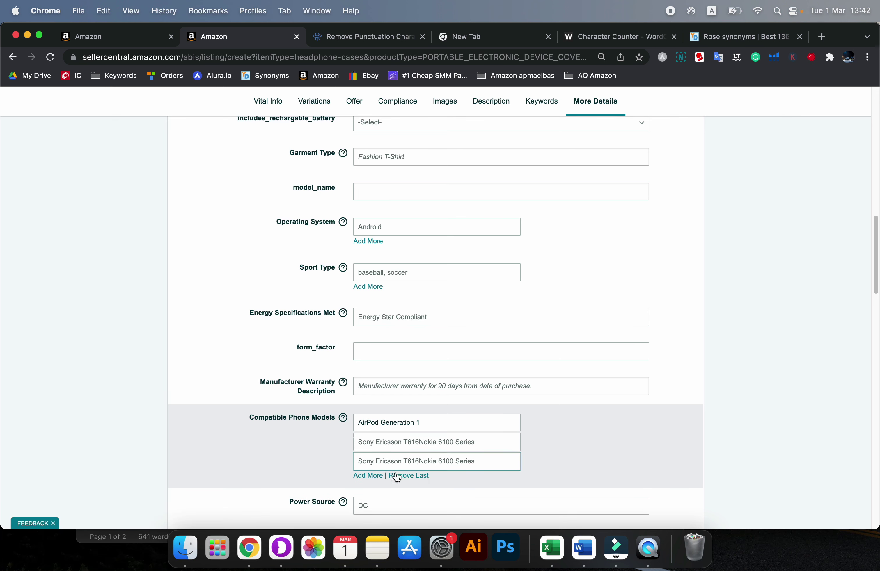
left_click(408, 476)
left_click(398, 442)
key("super+a")
key("super+v")
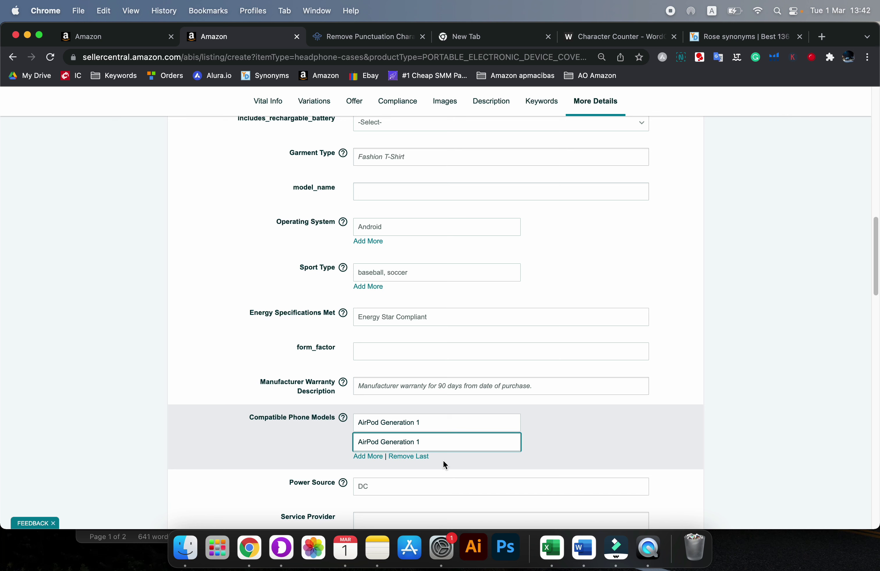
key("BackSpace")
type("2")
left_click(691, 440)
Step: Append "Ap1" to the end of the listing title in Vital Info, and save and submit the listing
scroll(467, 452, "down", 4)
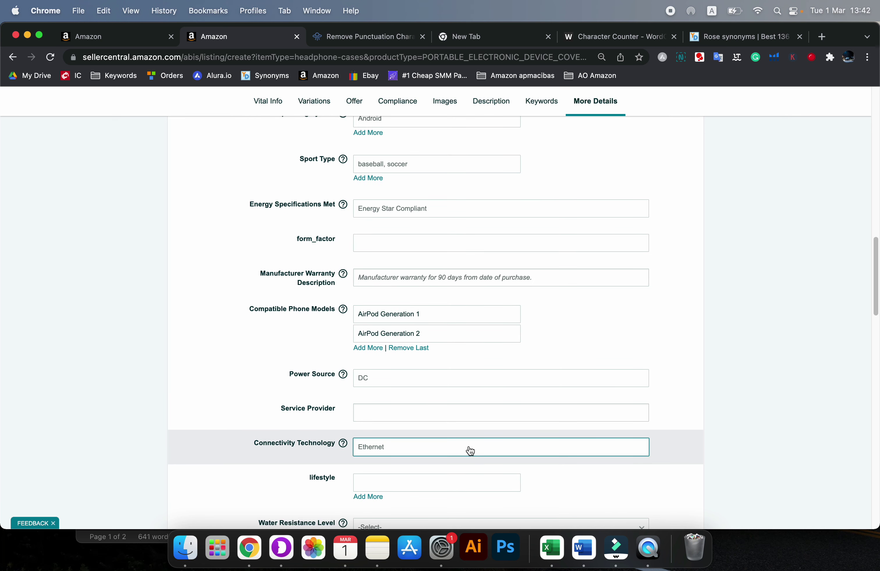
scroll(284, 375, "down", 6)
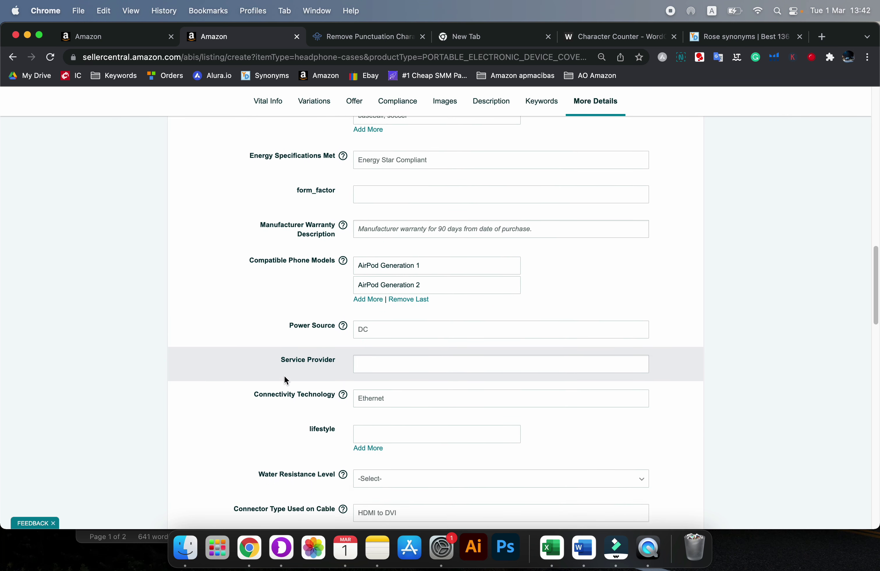
scroll(283, 376, "down", 7)
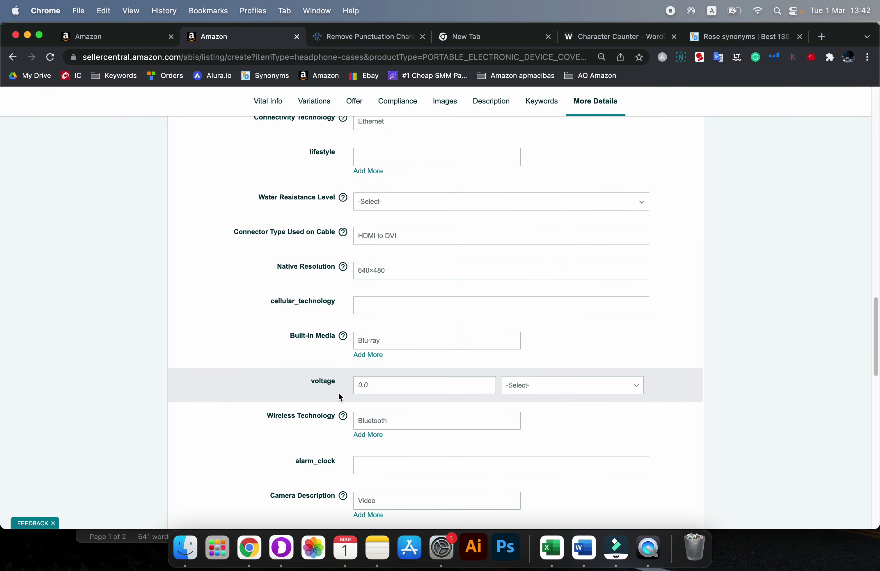
scroll(342, 403, "down", 9)
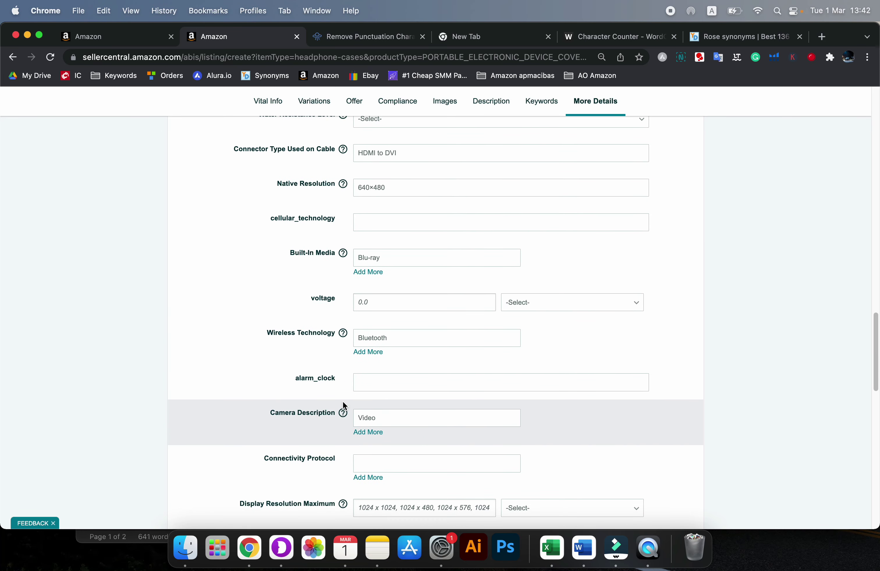
scroll(333, 417, "down", 11)
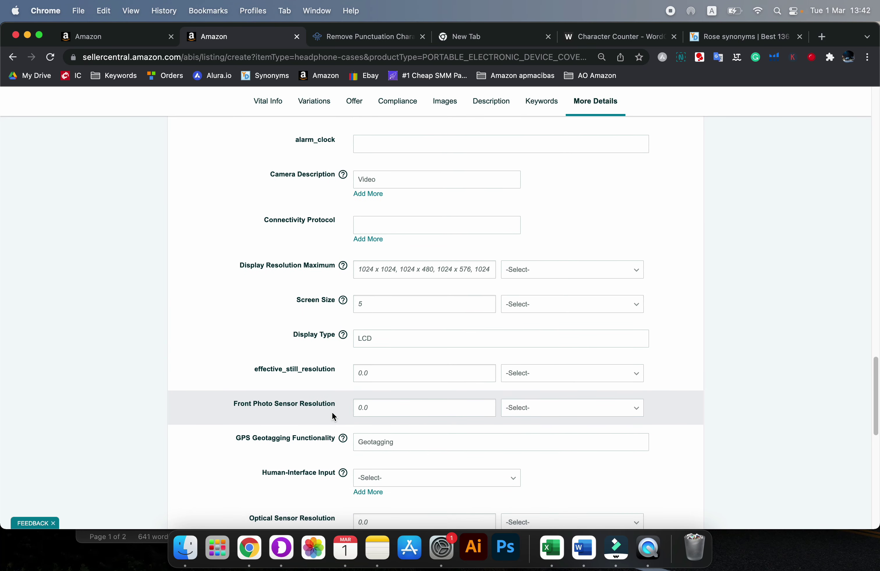
scroll(333, 418, "down", 2)
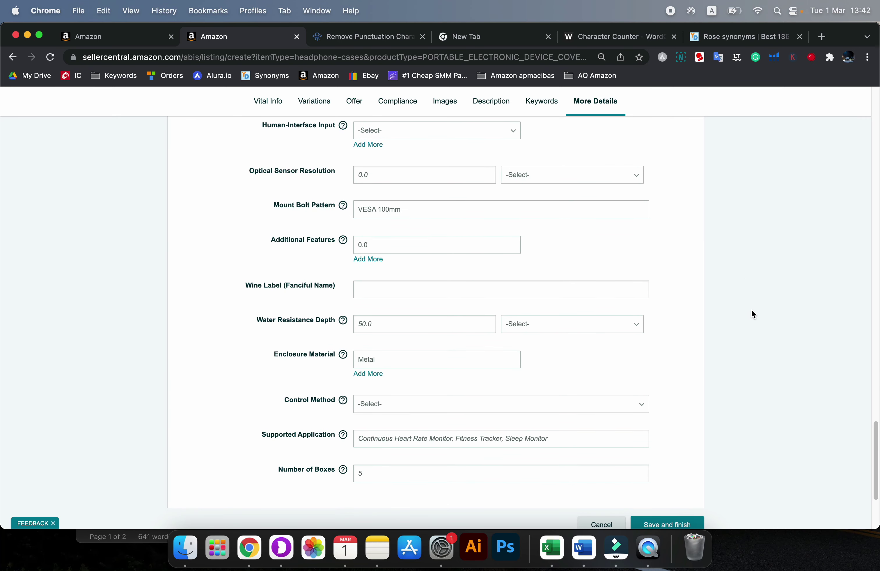
left_click(270, 103)
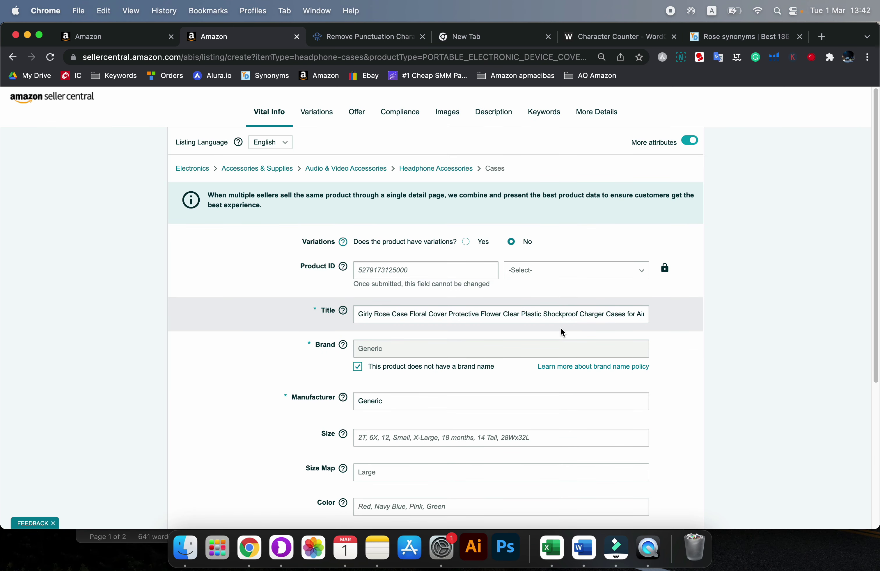
left_click(557, 318)
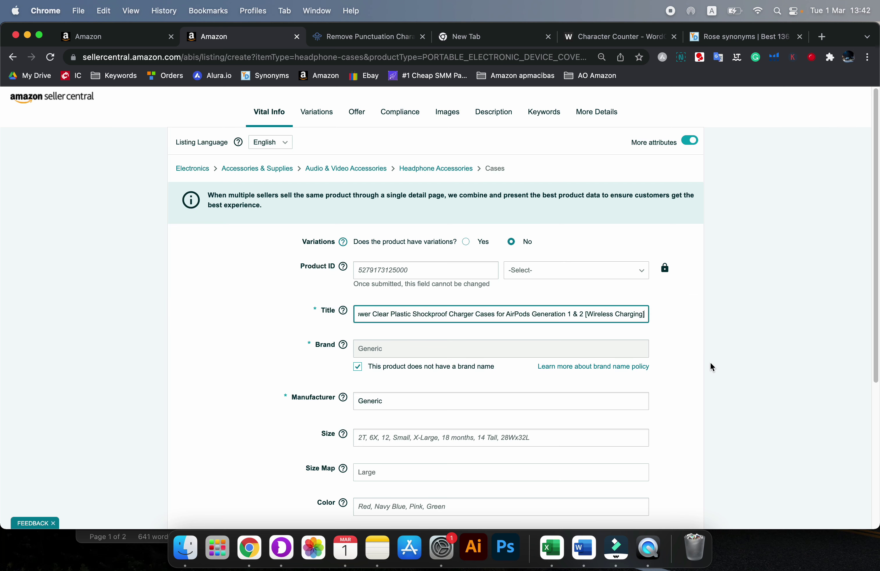
type("Ap1")
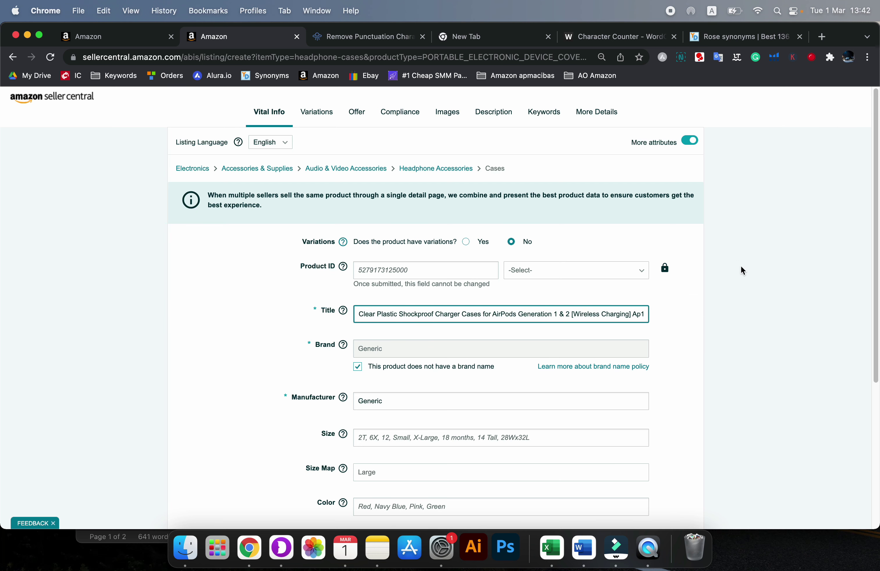
scroll(597, 317, "down", 6)
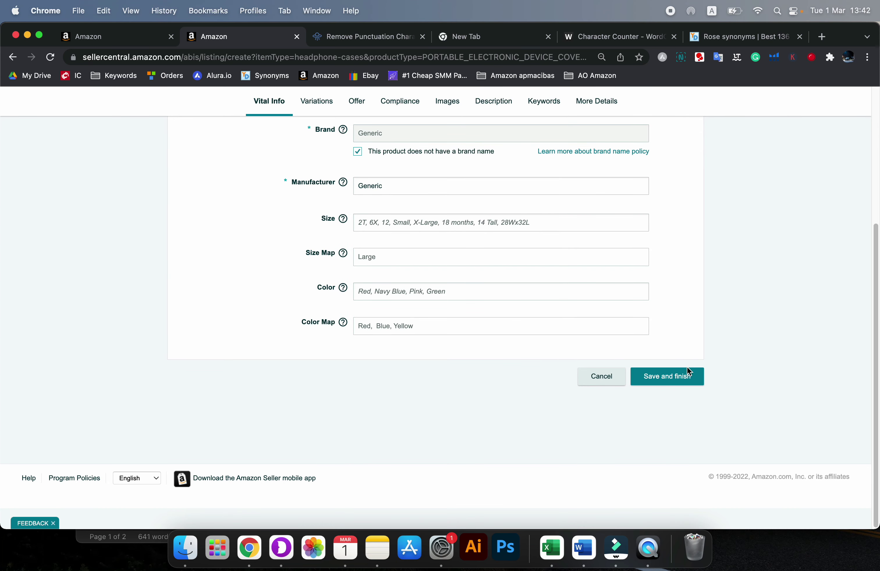
left_click(673, 382)
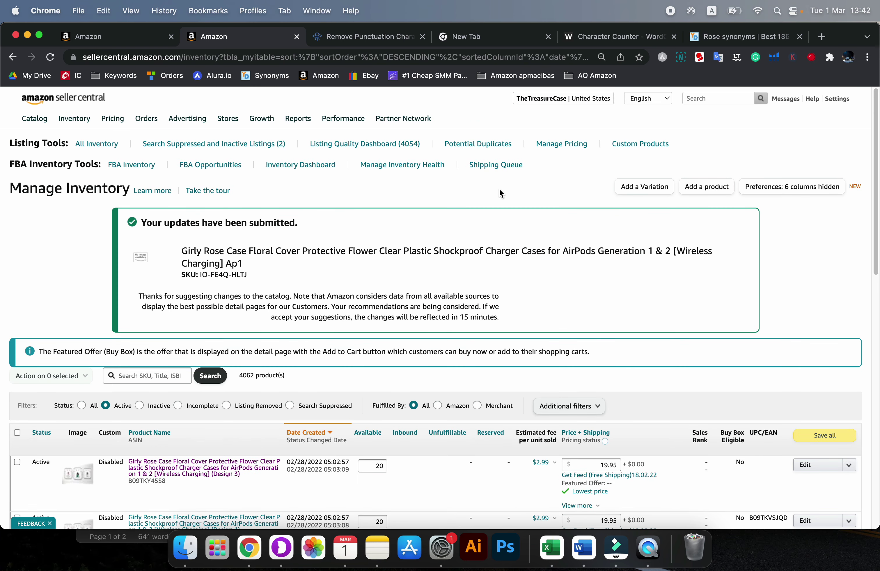
Step: Show inventory listings of every status and open the Girly Rose AirPods case parent listing with three variations for editing
scroll(290, 362, "down", 3)
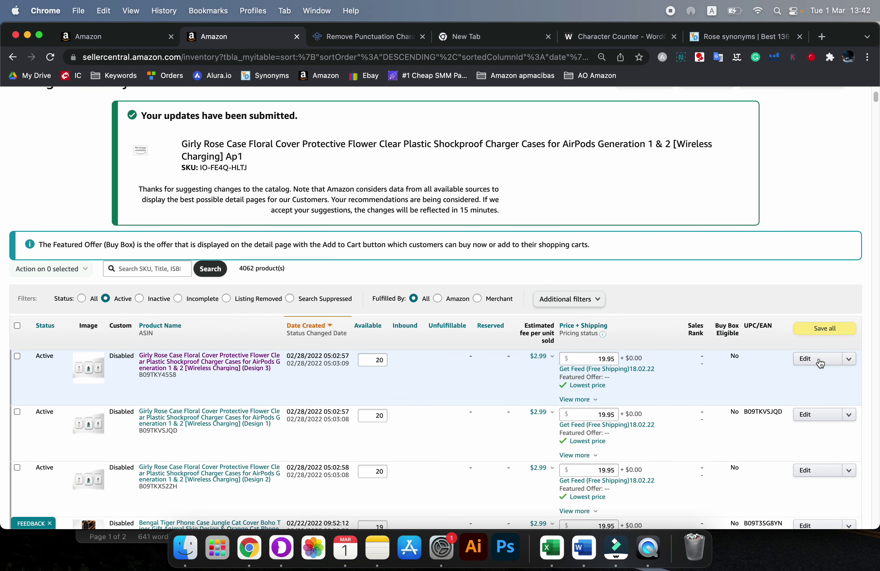
left_click(82, 299)
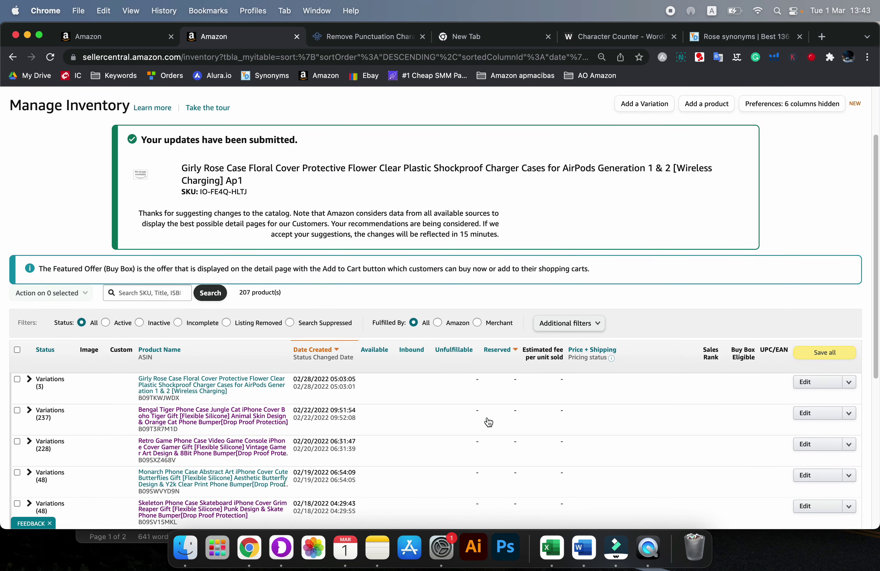
left_click(804, 378)
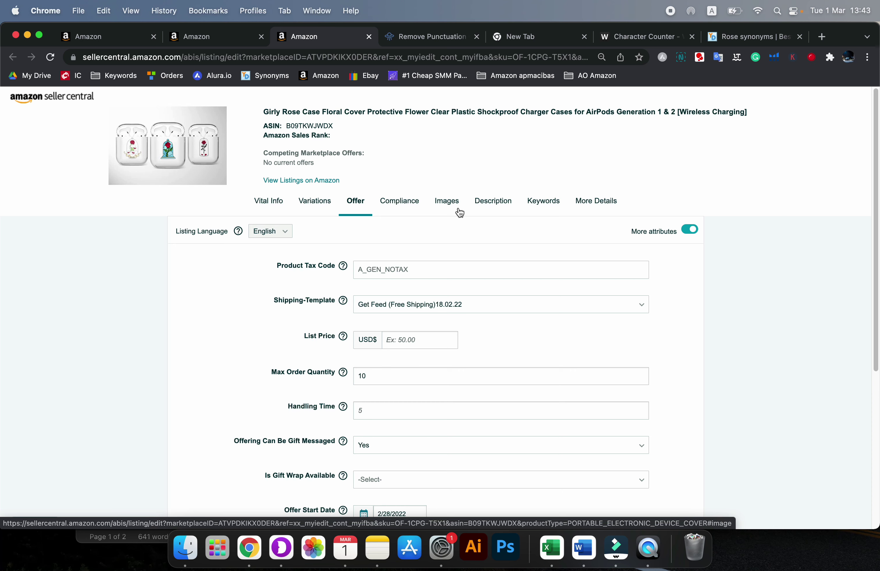
Step: Review the Design 1, 2 and 3 variation rows of the parent listing, including their conditions, standard prices and quantities
left_click(332, 204)
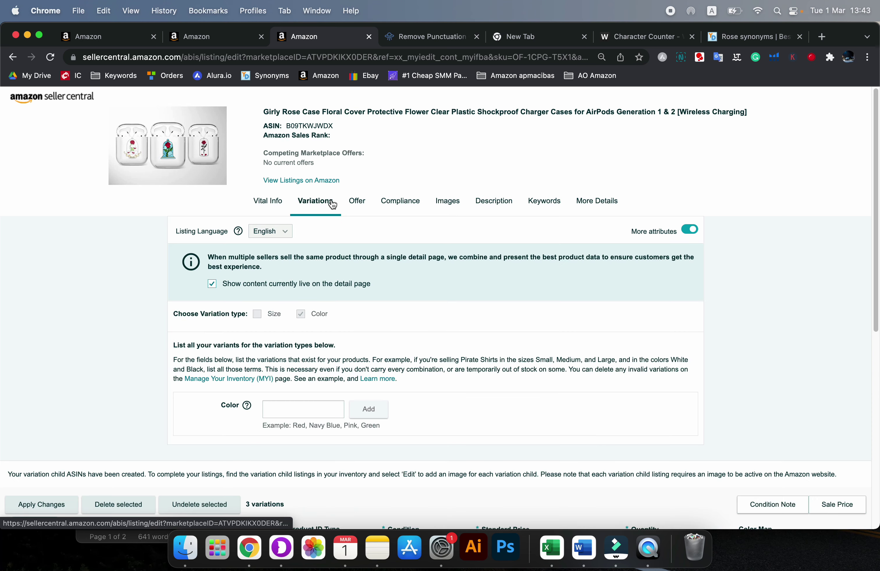
scroll(349, 304, "down", 4)
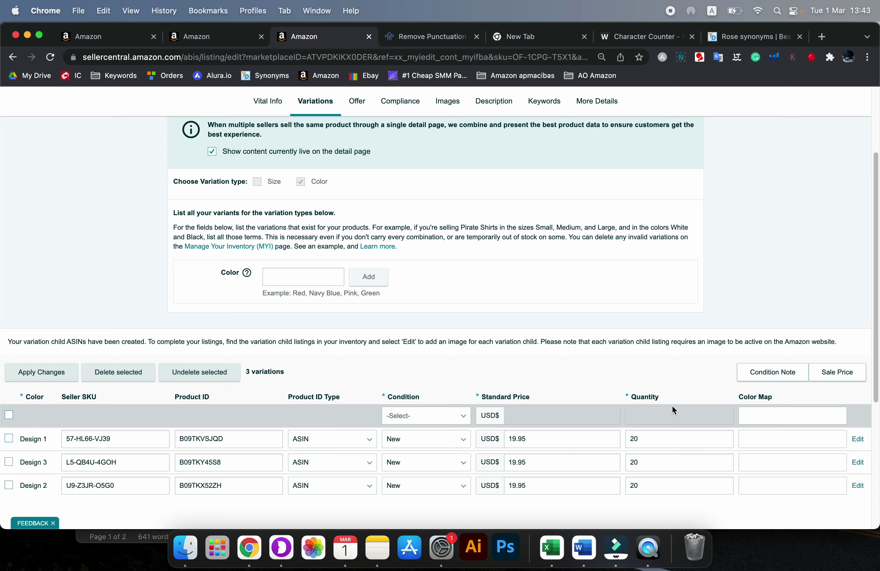
left_click(531, 419)
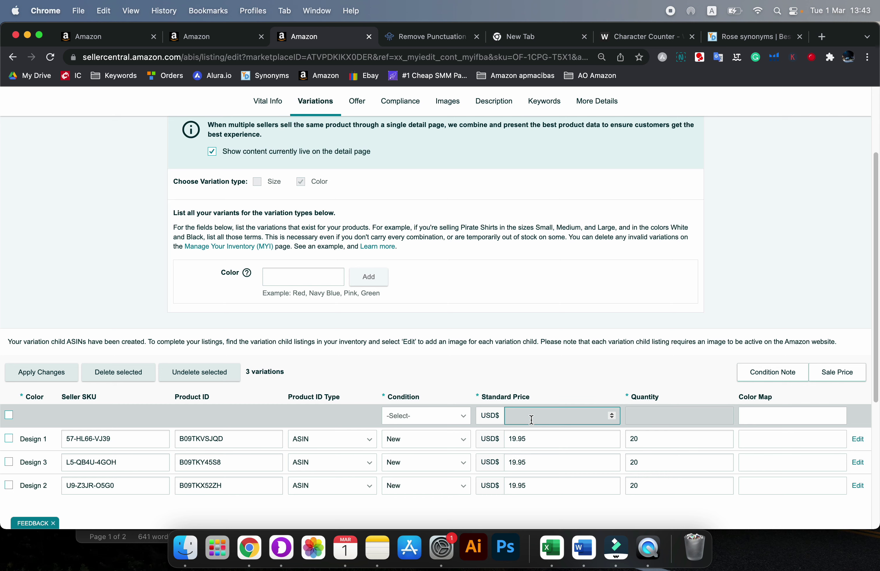
left_click(314, 372)
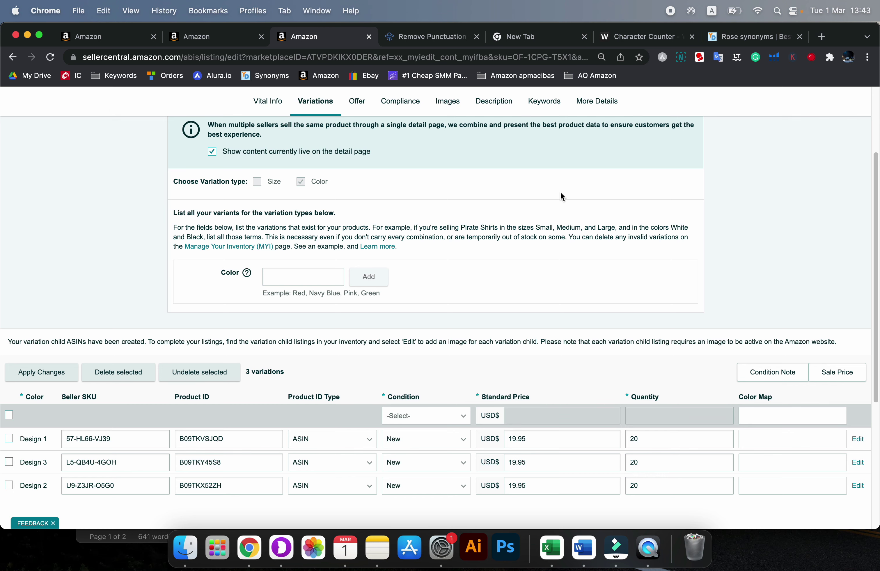
Step: Open the parent listing's live Amazon page and examine its design images, bullet points and product description
scroll(560, 197, "up", 4)
left_click(314, 180, "super")
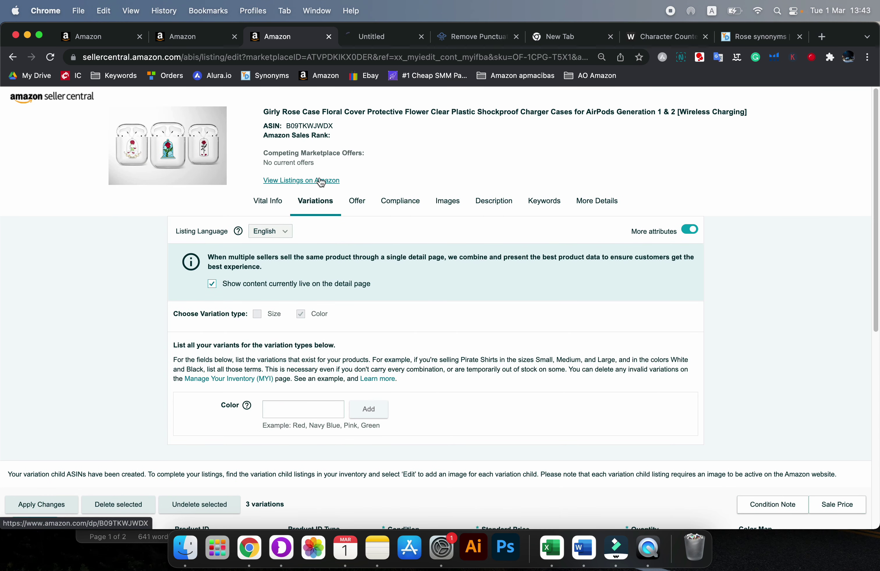
left_click(370, 42)
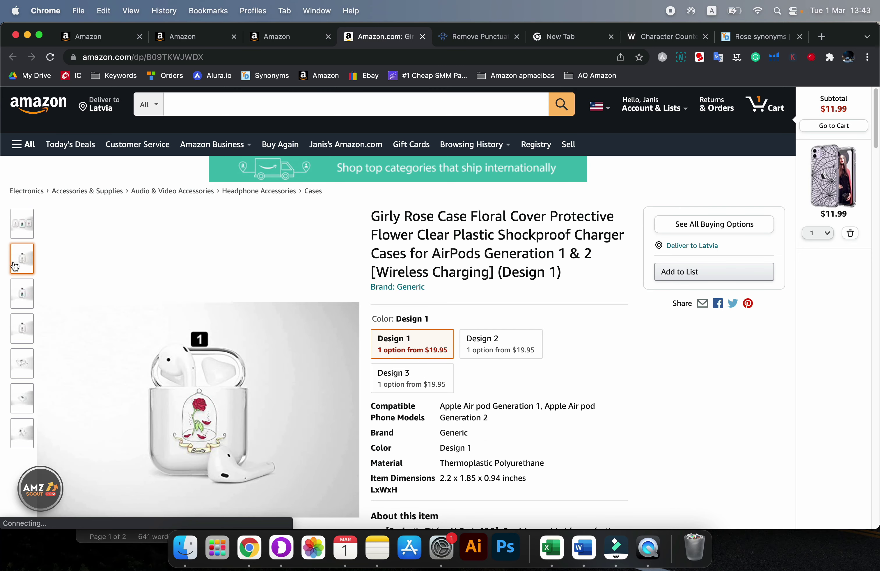
mouse_move(17, 286)
mouse_move(31, 321)
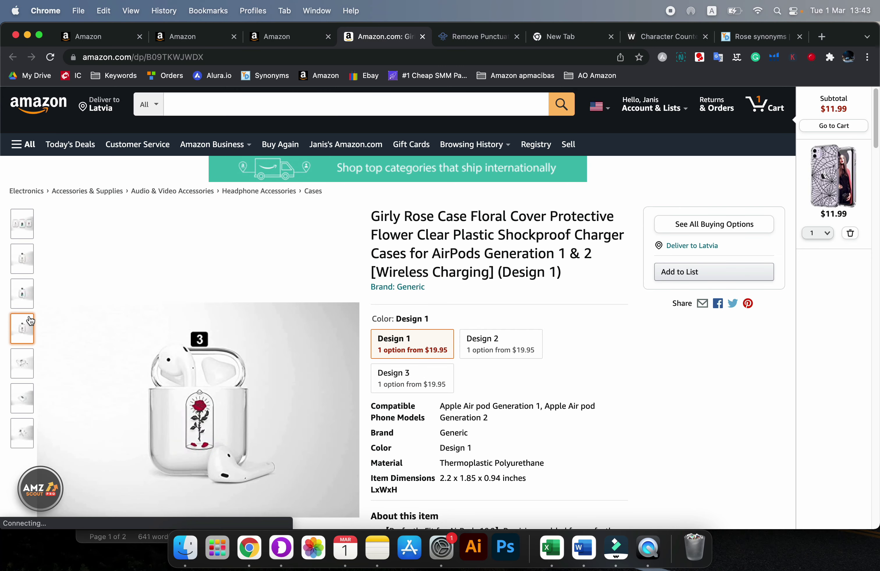
scroll(602, 351, "down", 5)
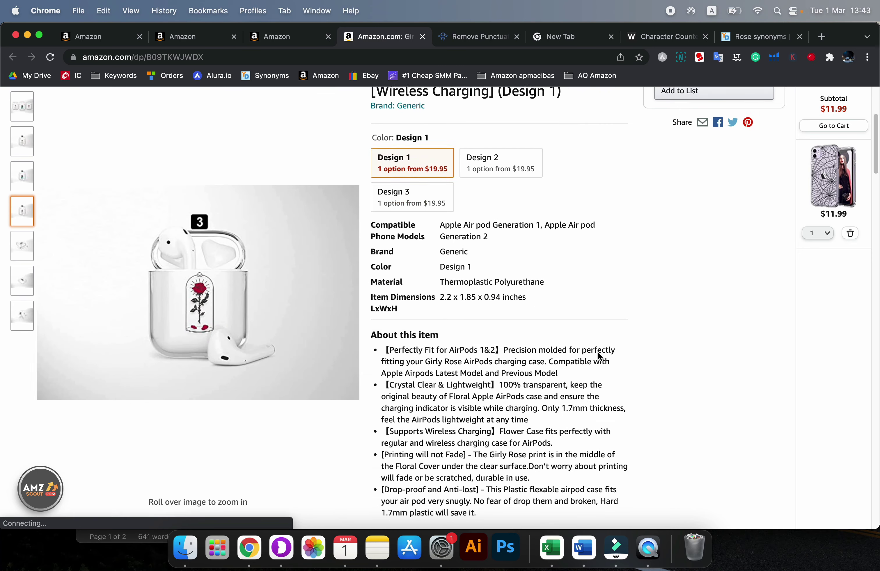
left_click_drag(384, 275, 553, 367)
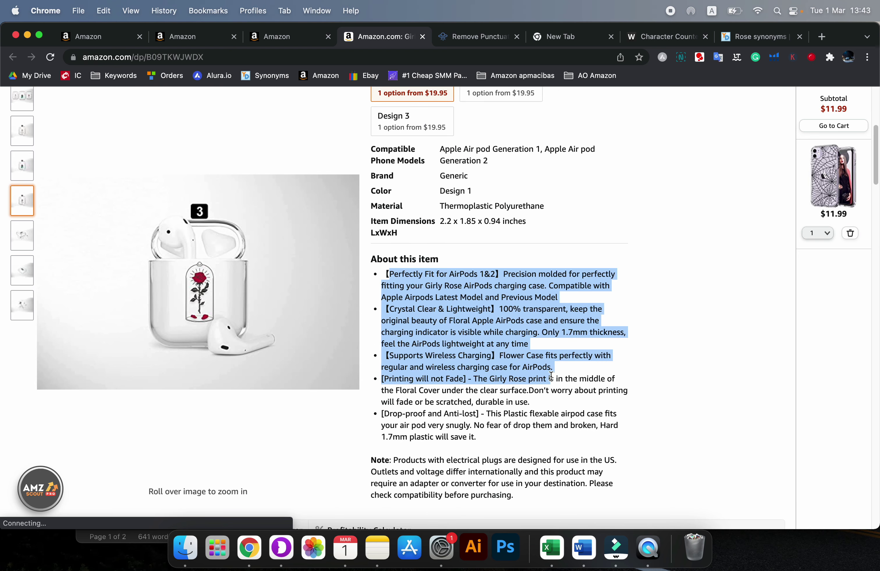
scroll(550, 377, "down", 20)
scroll(550, 376, "down", 3)
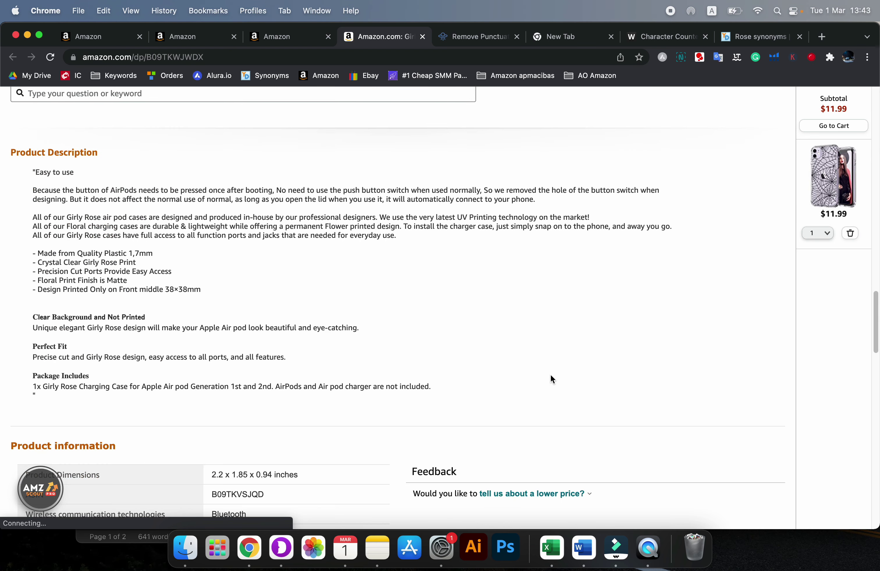
left_click_drag(95, 175, 353, 341)
scroll(351, 338, "up", 20)
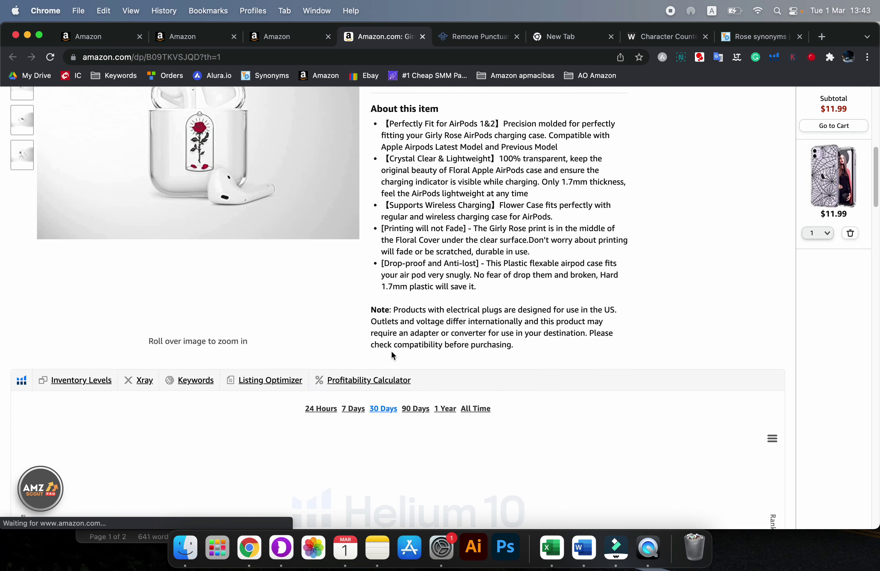
Step: Return to Manage Inventory, reload the page and show listings of every status
left_click(282, 37)
left_click(185, 36)
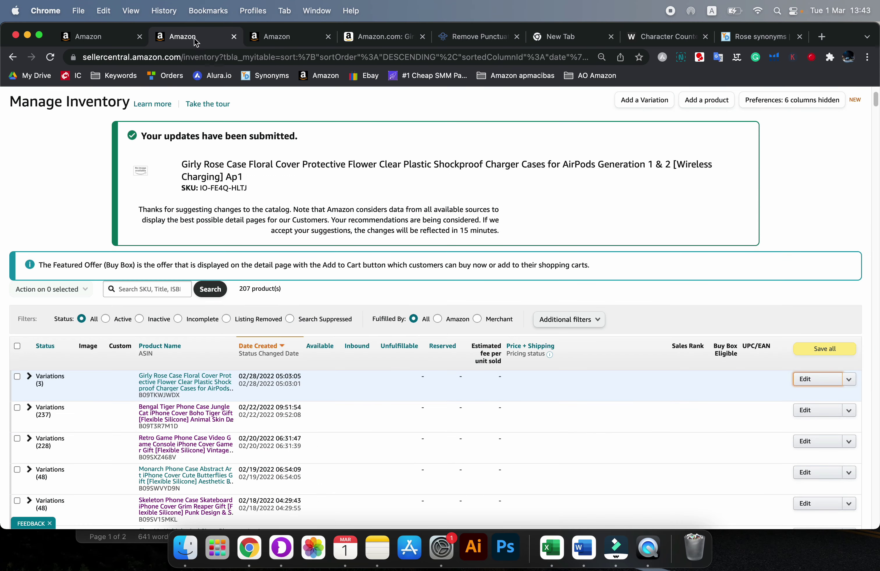
left_click(50, 56)
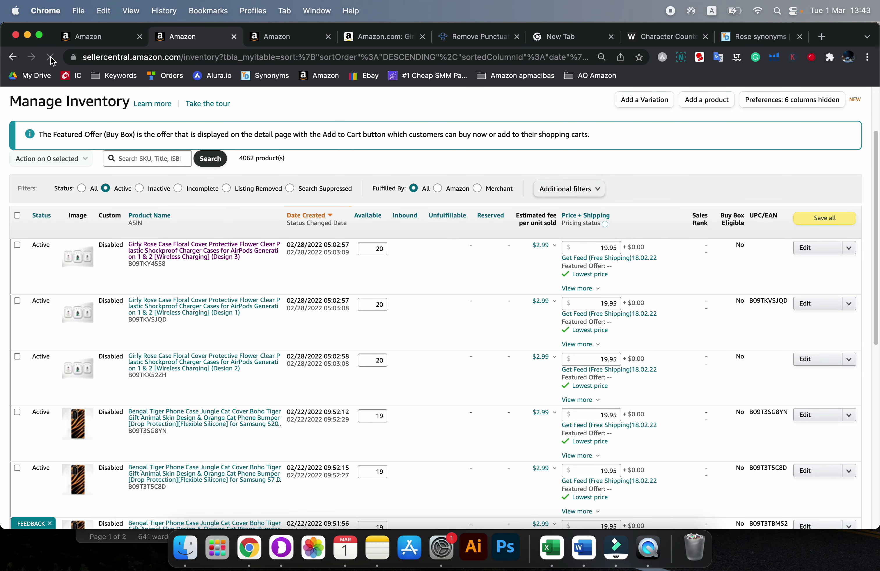
left_click(50, 57)
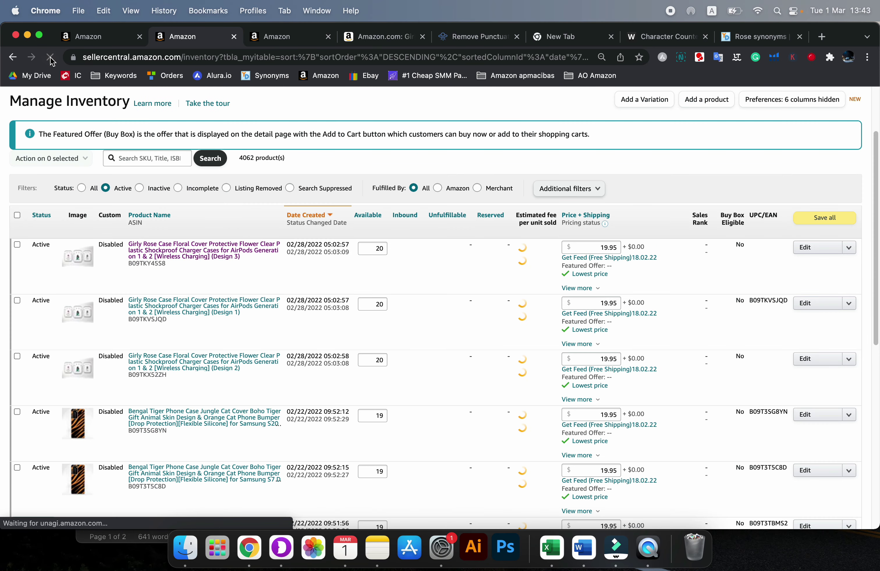
left_click(82, 188)
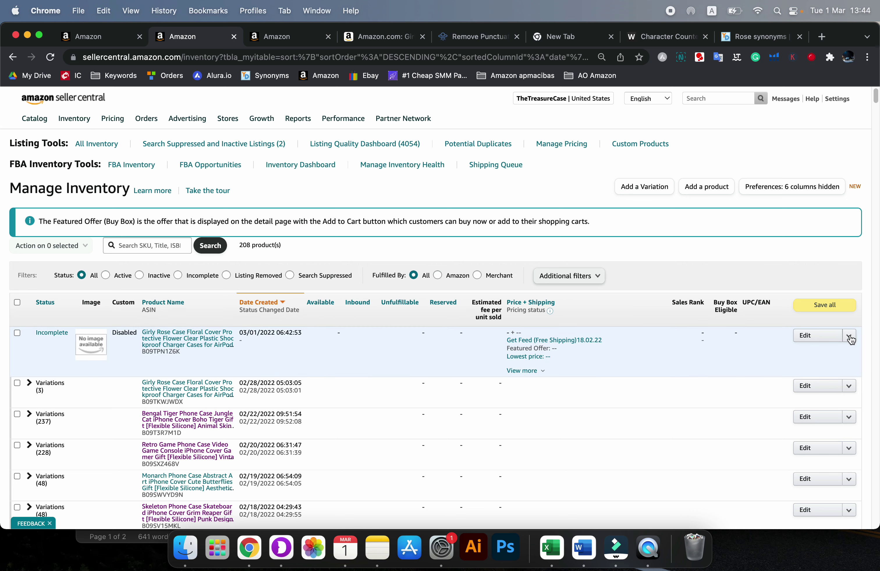
Step: Try to open the customization information of the new incomplete Girly Rose listing and read the page that loads
left_click(850, 338)
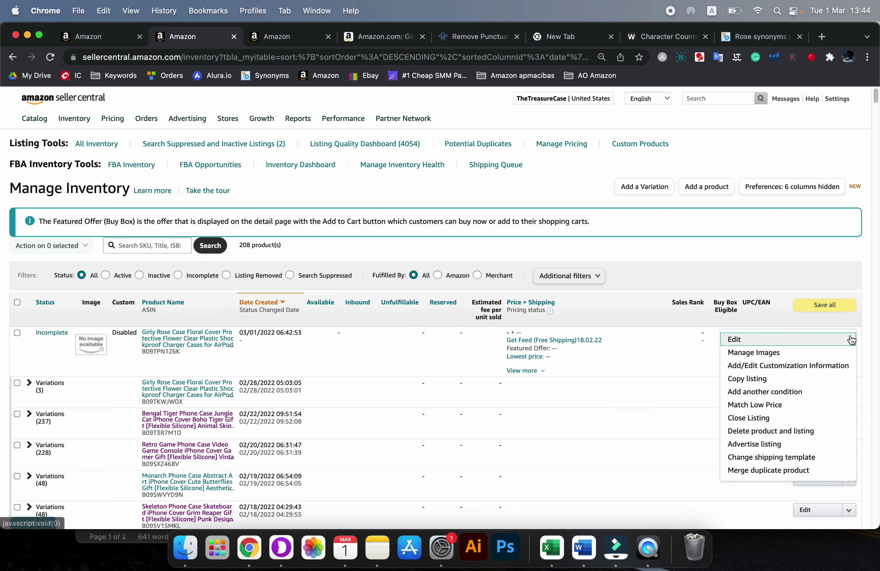
left_click(787, 370)
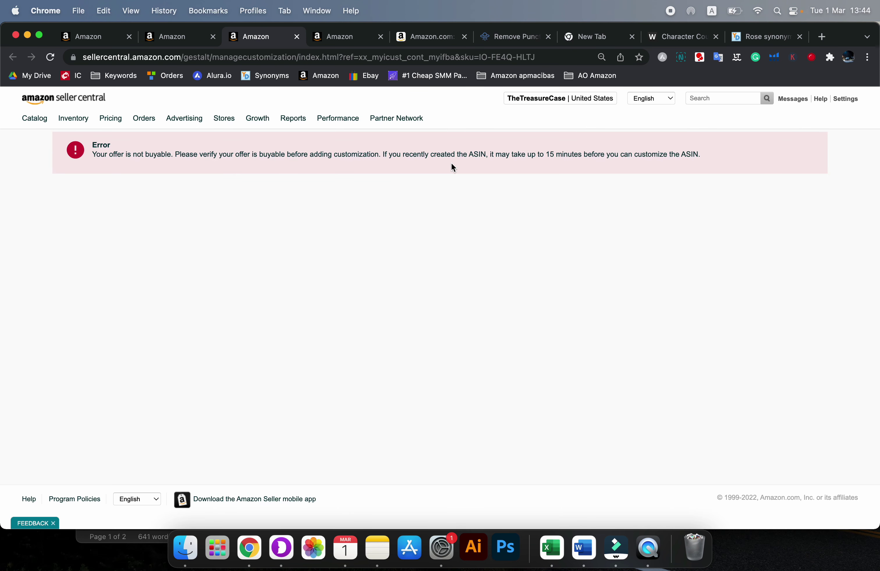
left_click_drag(583, 154, 467, 159)
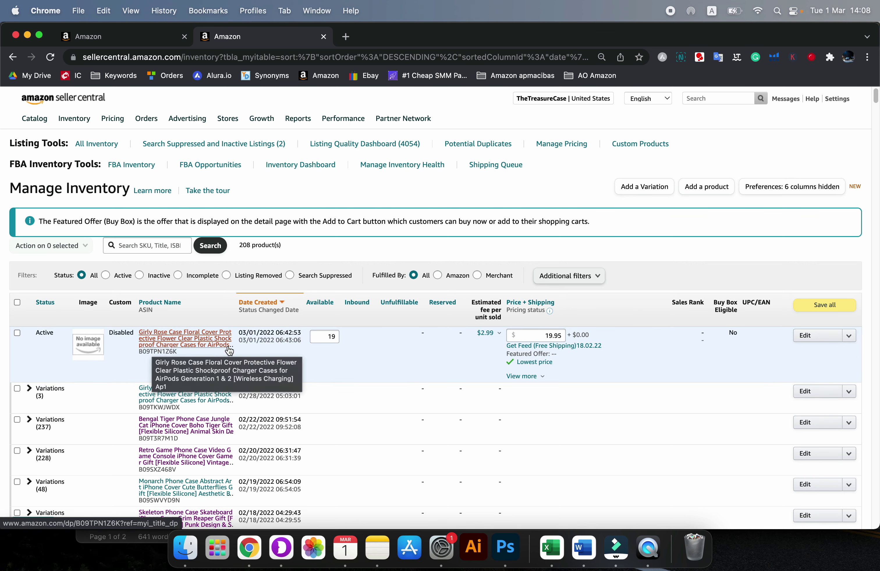
Step: Open the Girly Rose listing's customization information and set its first surface's name and label to Airpod Case
left_click(848, 335)
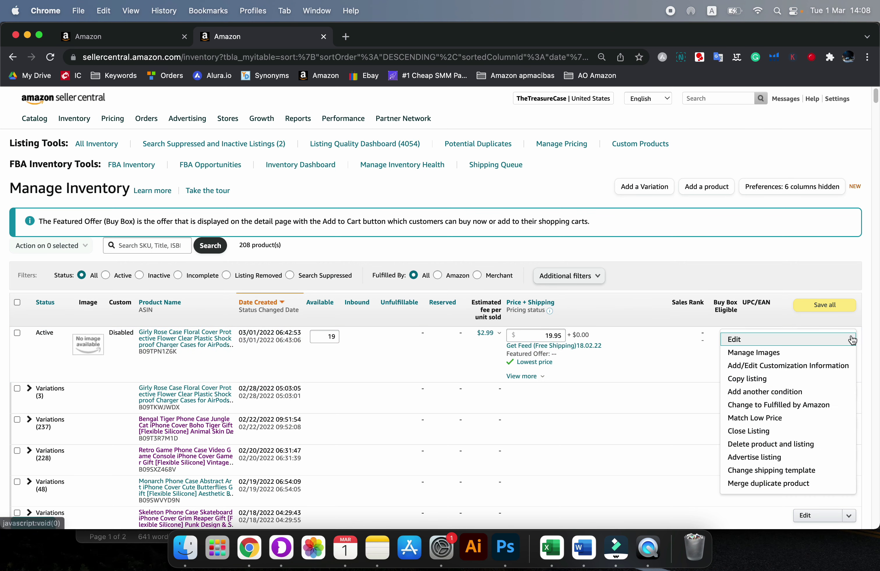
left_click(757, 366)
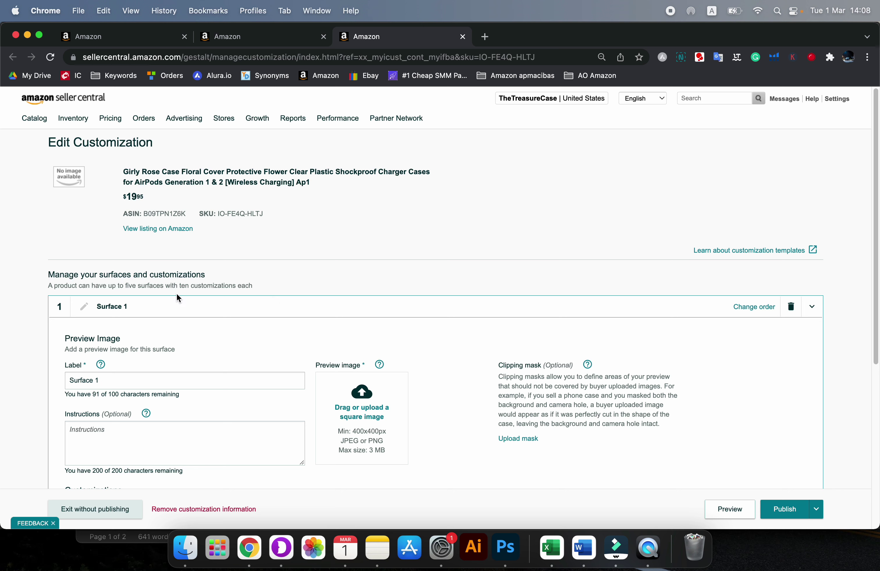
left_click(144, 305)
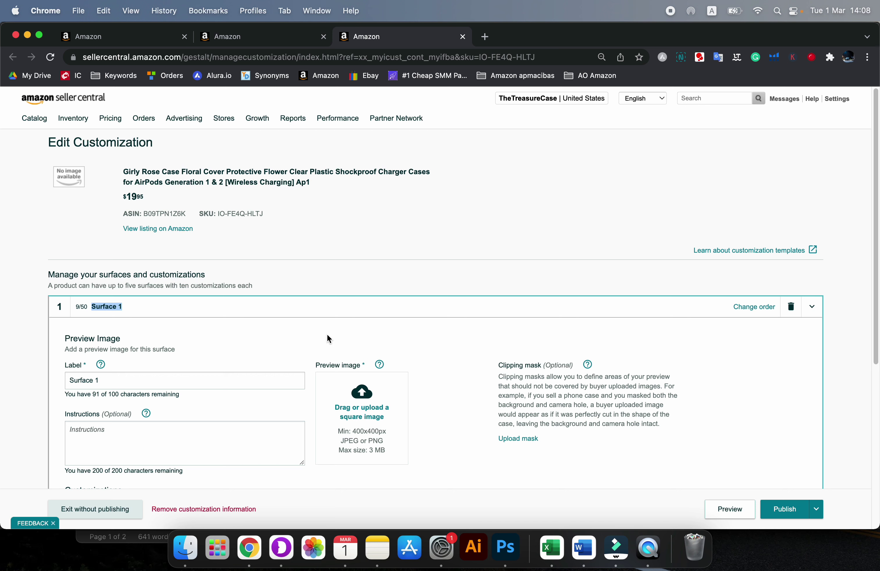
type("Phone")
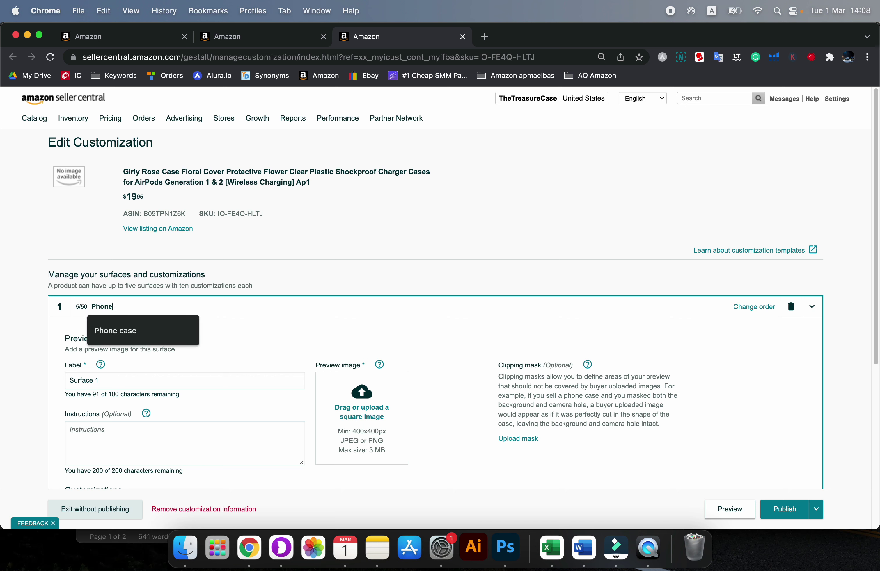
key("BackSpace")
key("BackSpace")
key("BackSpace")
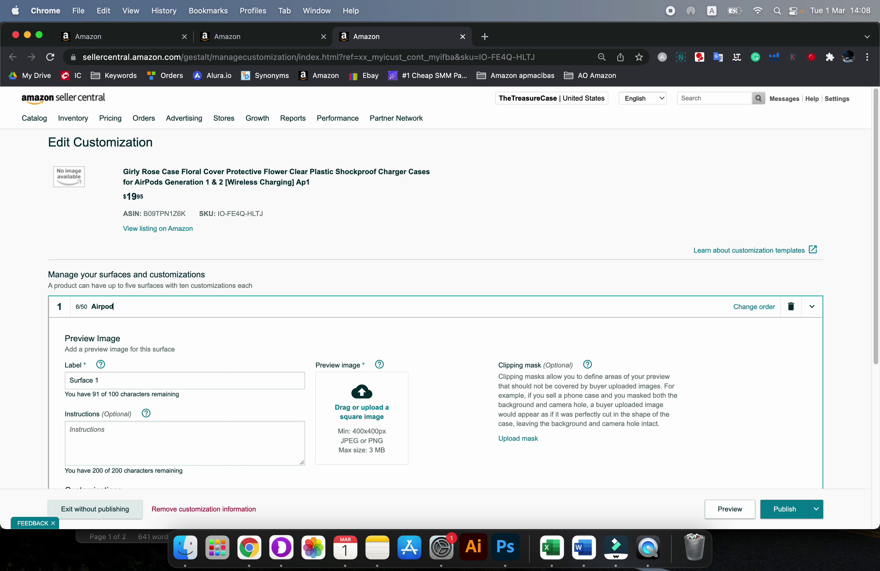
type("Airpod Case")
left_click_drag(118, 387, 65, 374)
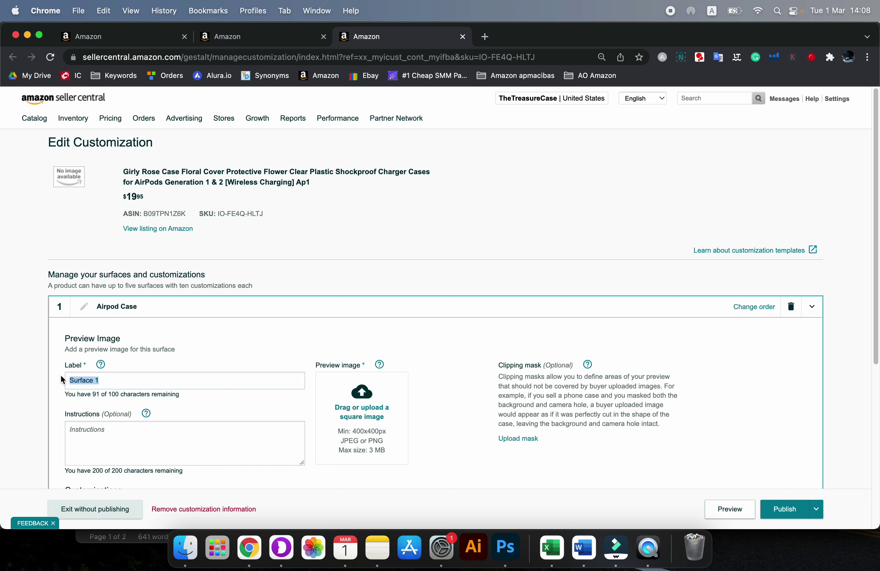
type("Airpod Case")
Step: Add an Option Dropdown customization to the Airpod Case surface
scroll(221, 378, "down", 5)
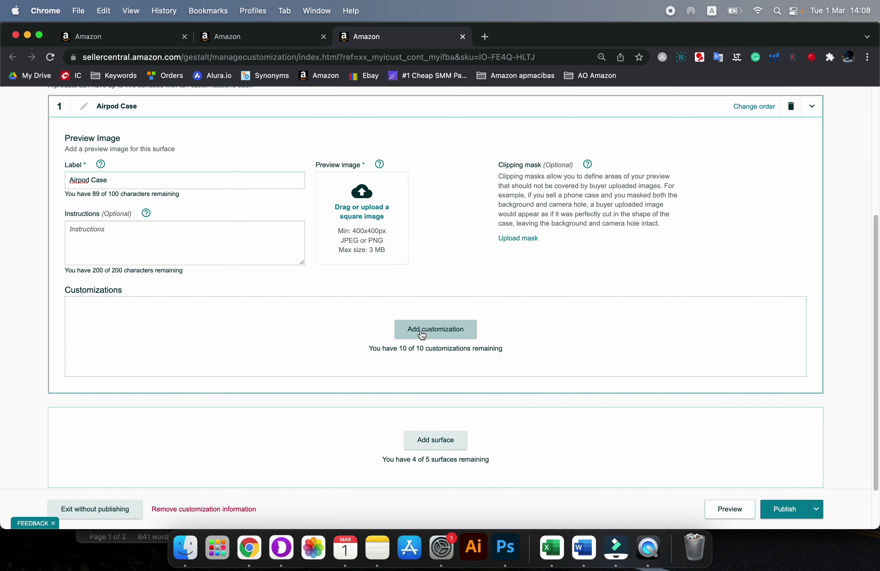
left_click(447, 339)
left_click(610, 199)
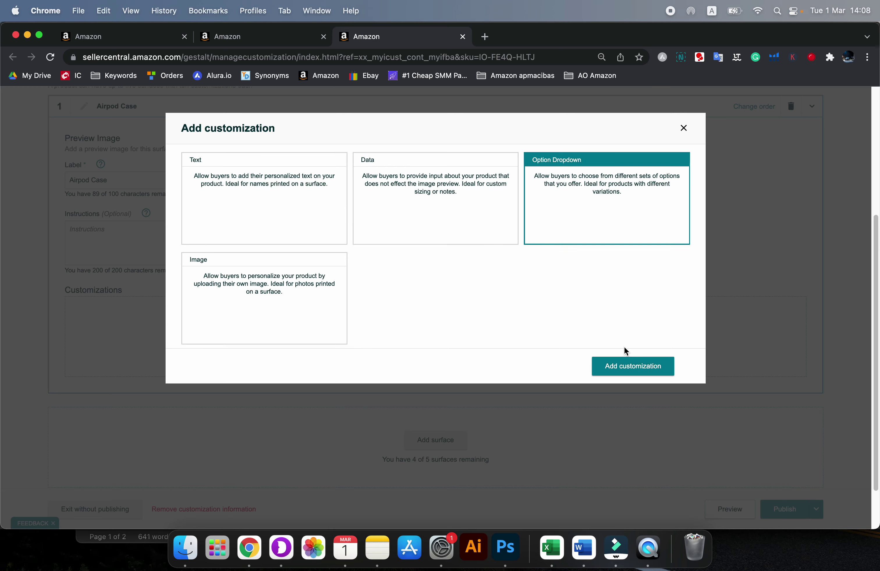
left_click(633, 366)
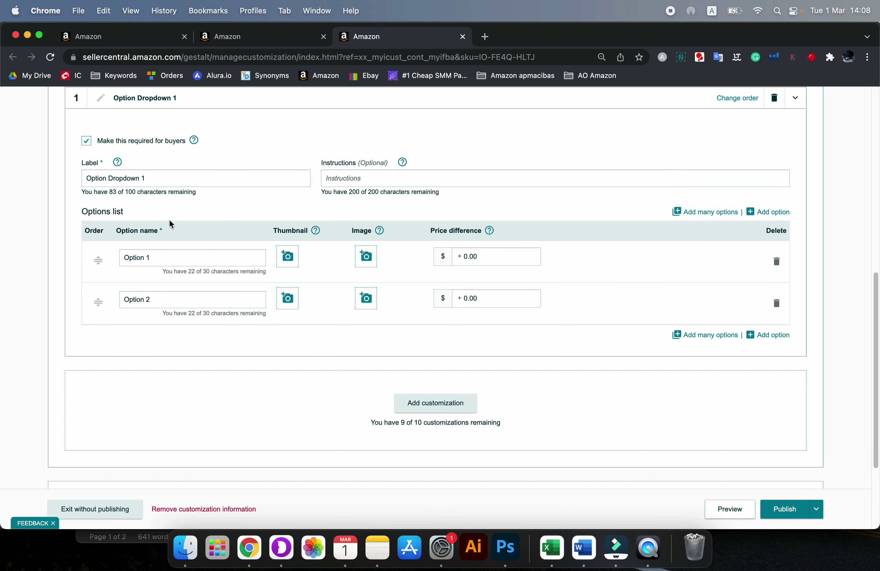
Step: Set the option dropdown's name and label to Design and add a third option to its list
scroll(187, 169, "up", 1)
left_click(100, 117)
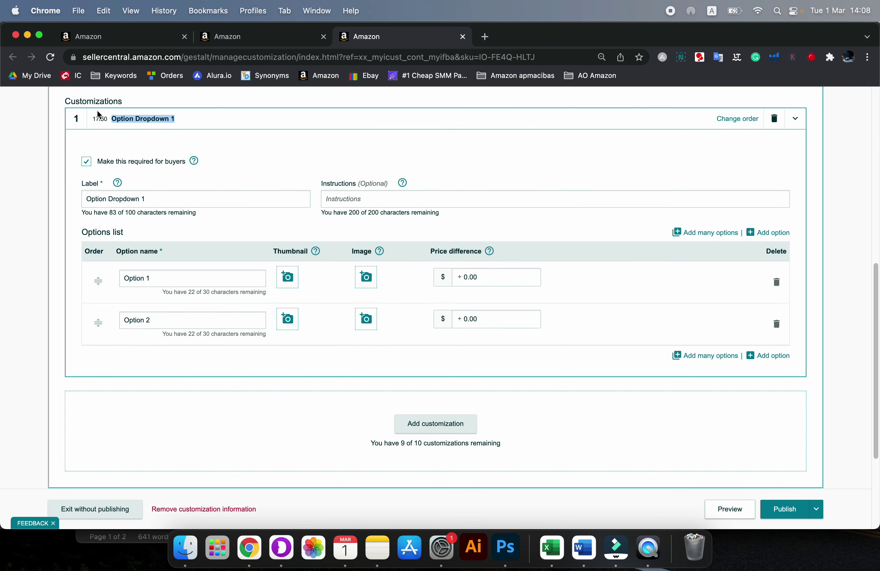
type("Design")
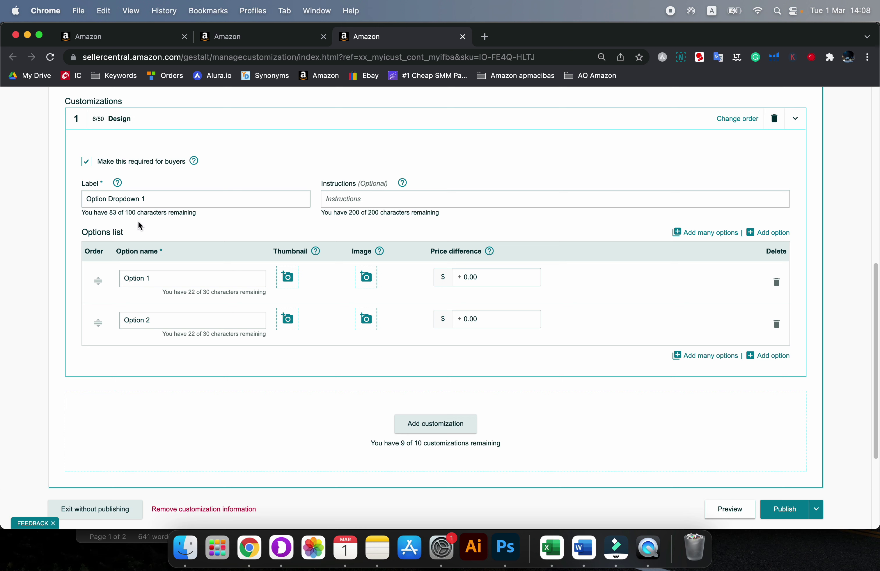
left_click(151, 199)
key("super+a")
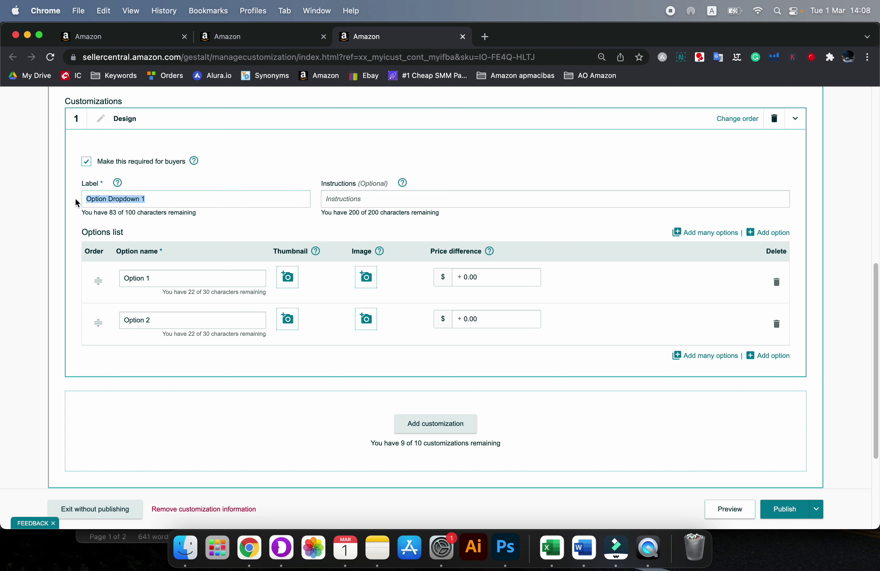
type("Design")
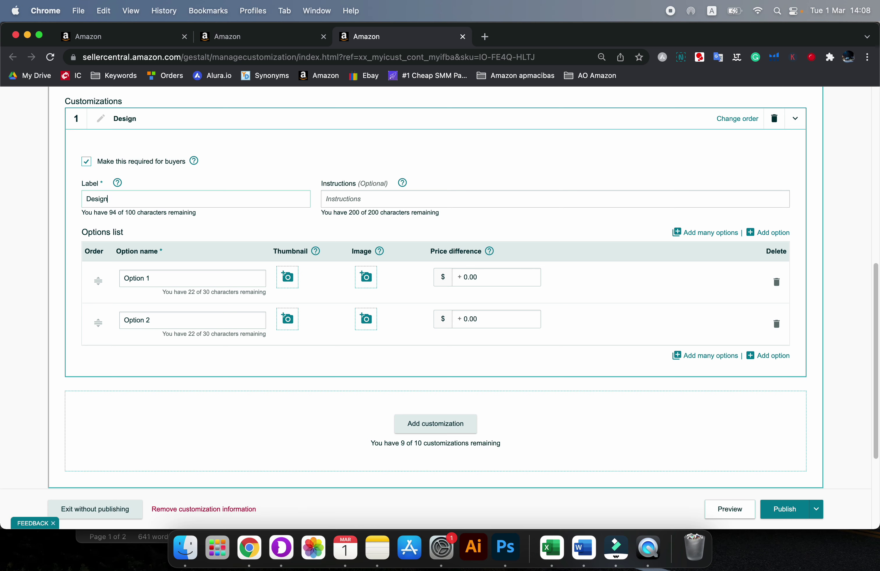
left_click(773, 359)
Step: Try to upload Layer 0.png as the surface's preview image and check the image size requirements
scroll(410, 256, "up", 10)
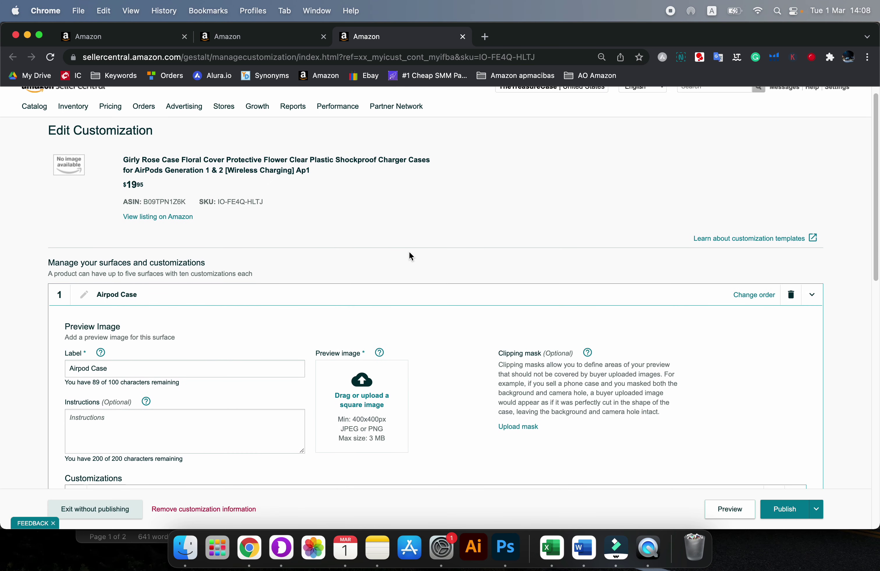
left_click(366, 387)
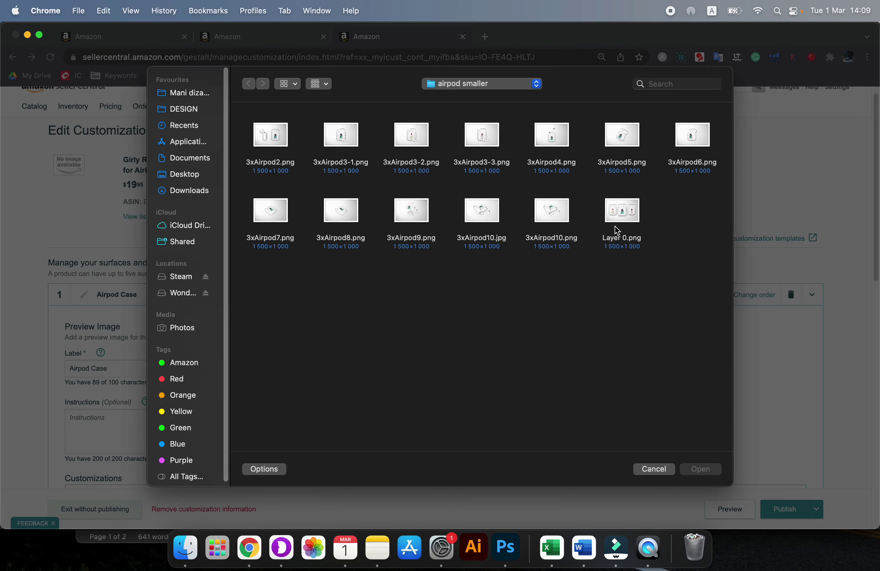
left_click(622, 211)
left_click(701, 469)
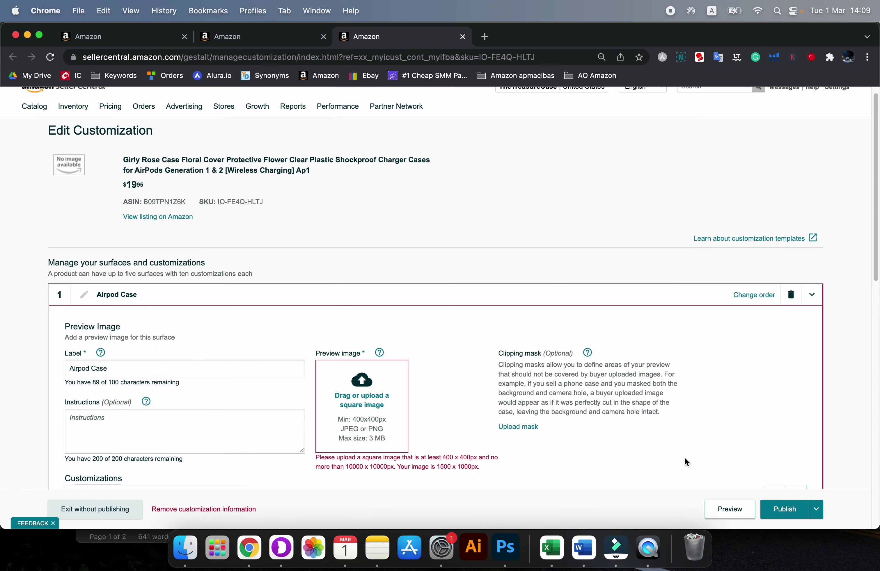
triple_click(432, 464)
left_click(445, 460)
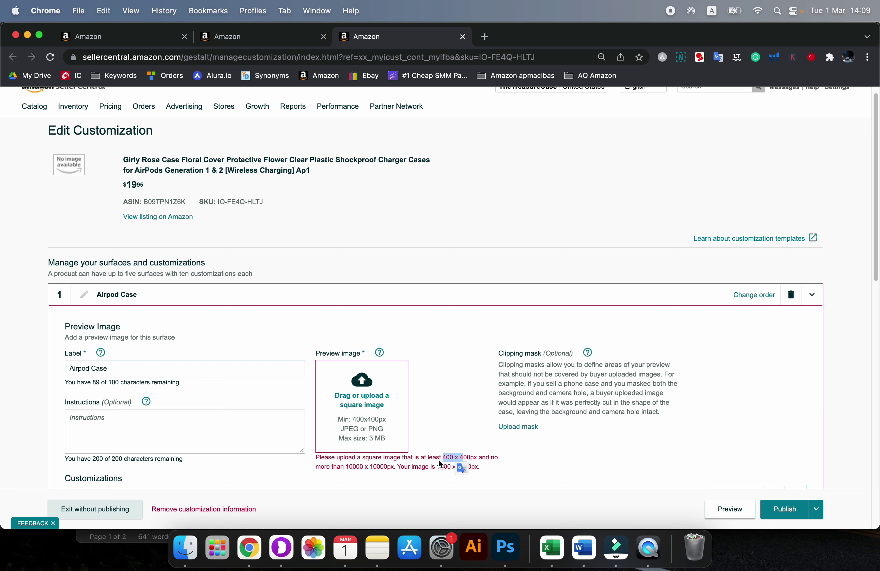
scroll(454, 400, "down", 2)
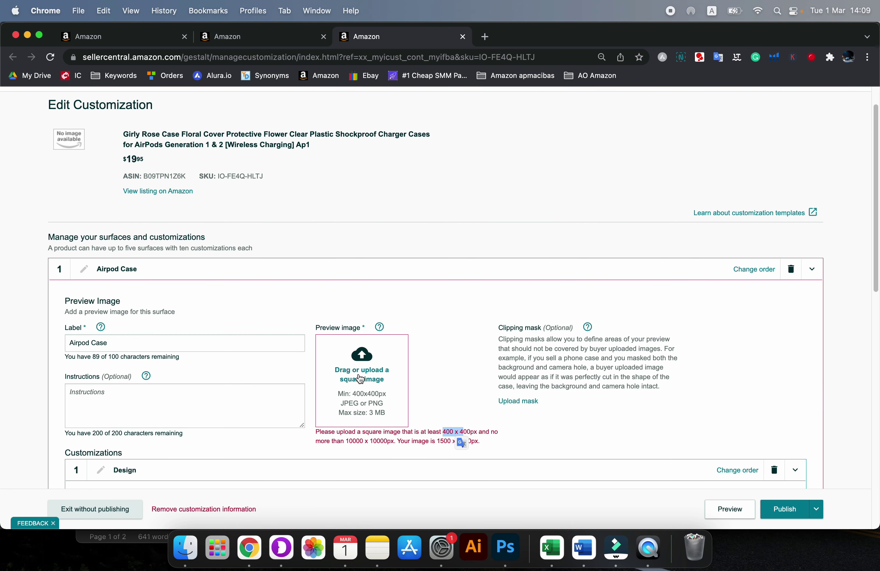
scroll(361, 379, "down", 10)
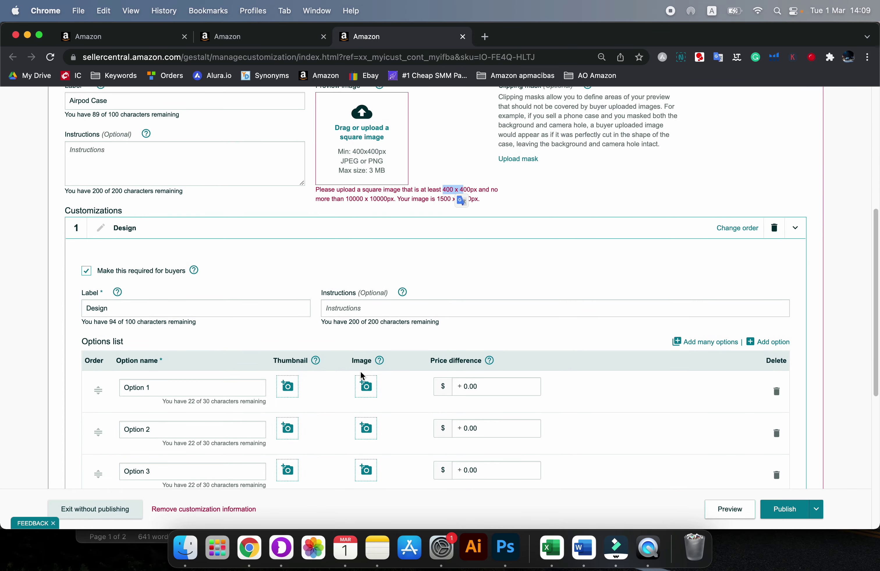
left_click(165, 368)
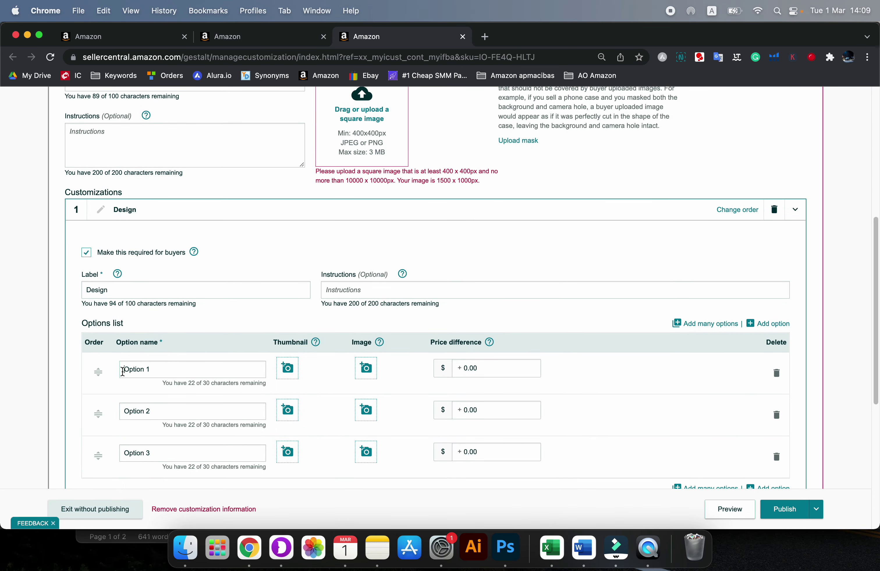
left_click(287, 369)
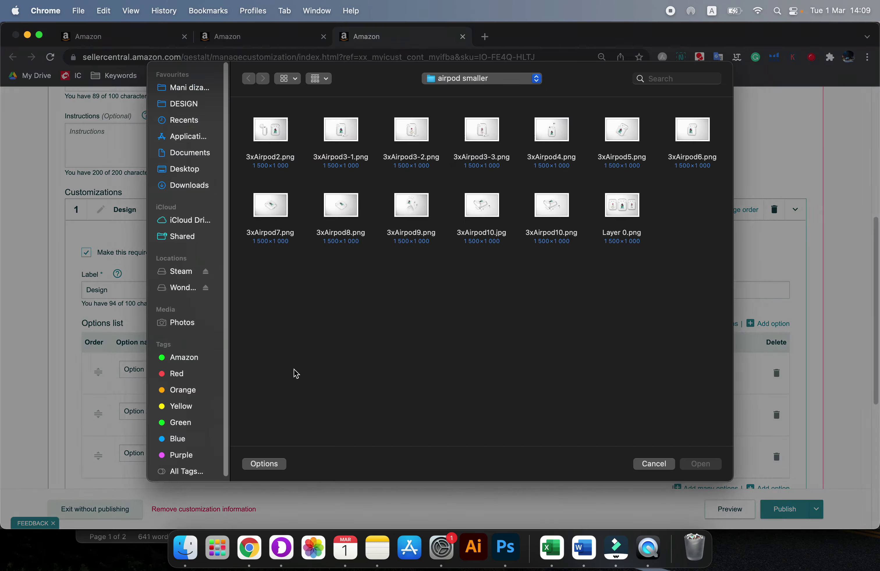
left_click(653, 470)
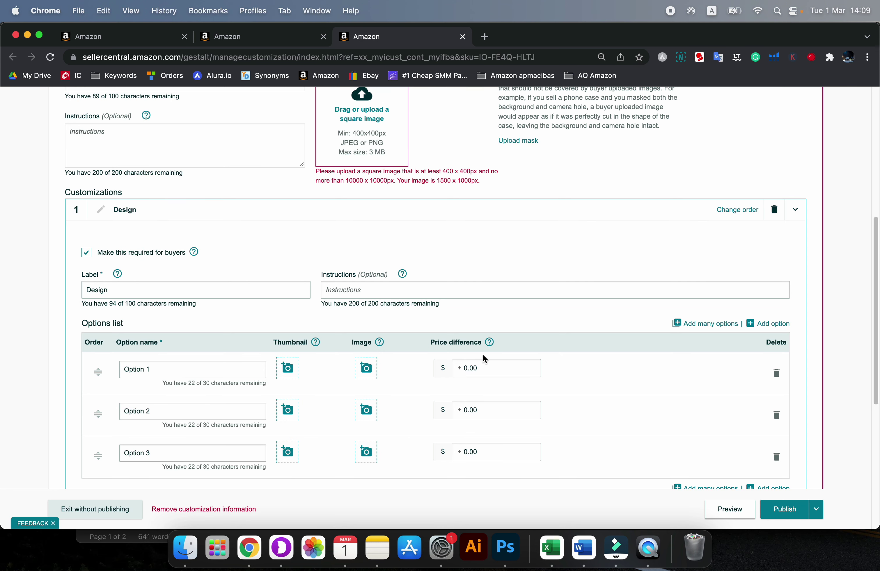
Step: Review the customization types available for the Airpod Case surface without adding another one
scroll(713, 353, "down", 5)
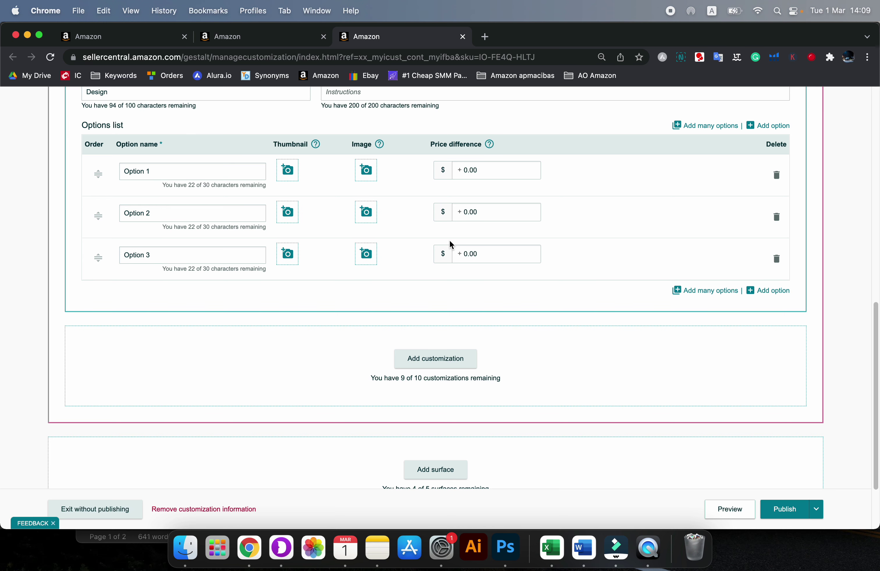
scroll(450, 245, "up", 1)
left_click(426, 384)
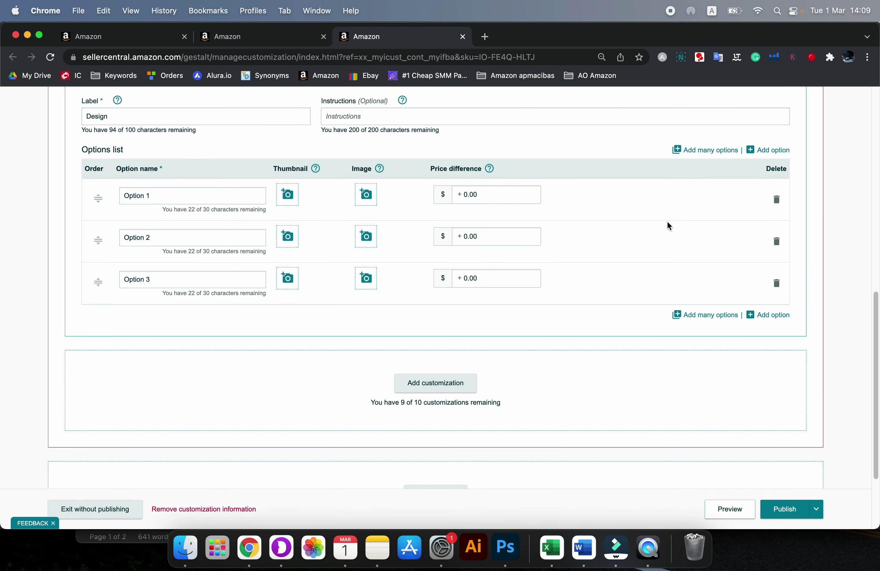
left_click(684, 130)
Step: Try to publish the customization and check the surface for input errors
left_click(777, 511)
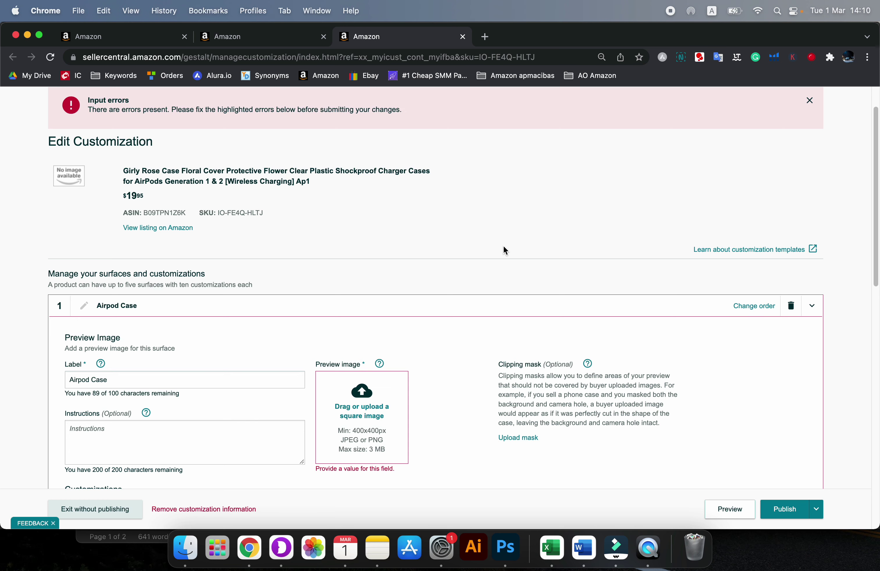
scroll(504, 245, "down", 4)
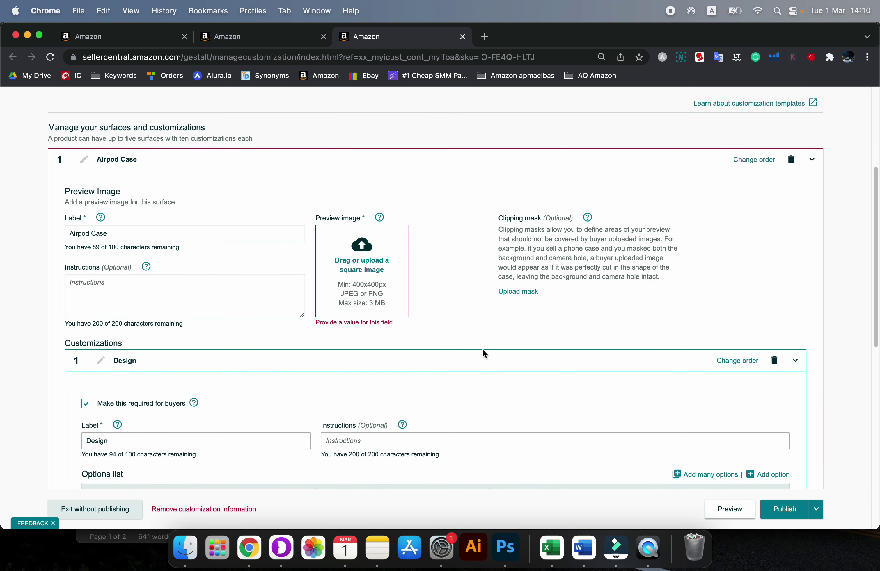
Step: Return to Manage Inventory, open the live page of the Boarding The Plane iPhone Case listing and bring up its customization options
left_click(238, 35)
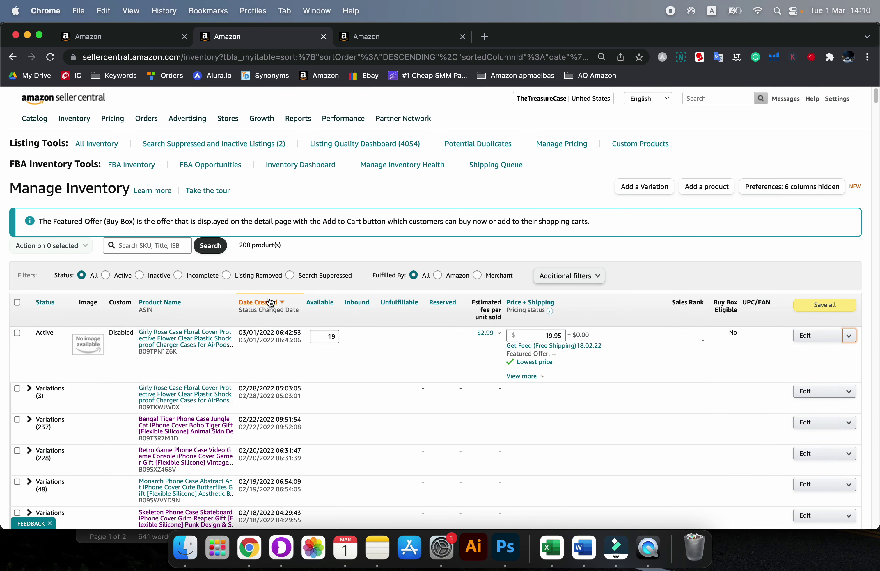
scroll(269, 302, "down", 1)
scroll(270, 301, "down", 10)
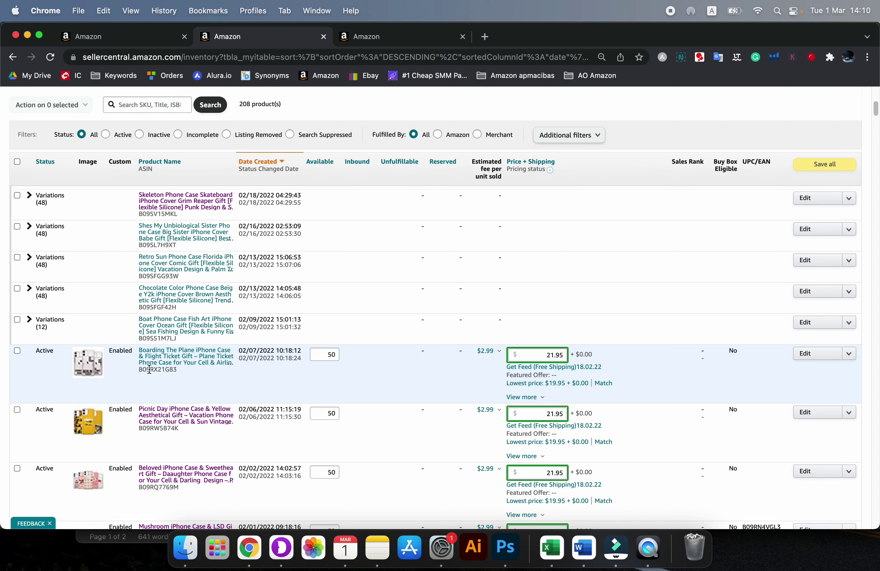
left_click(217, 360)
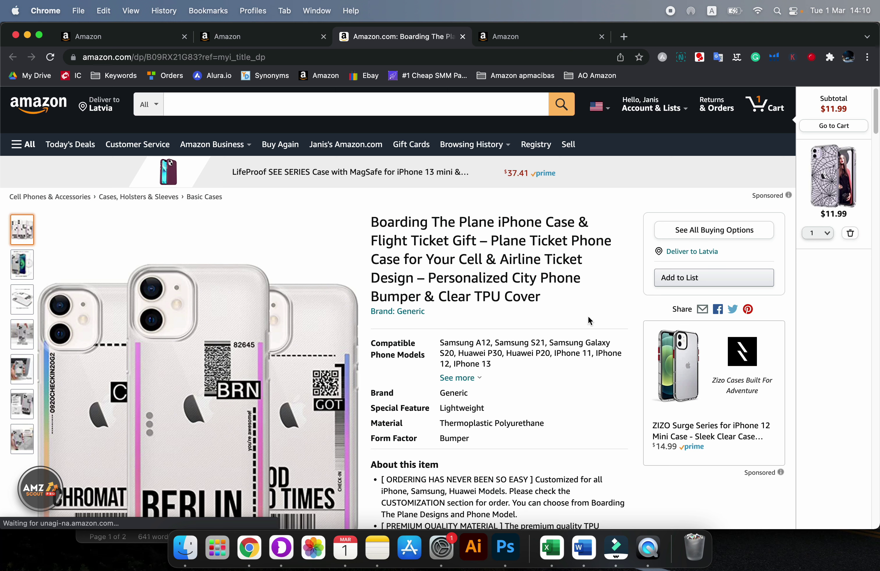
left_click(727, 231)
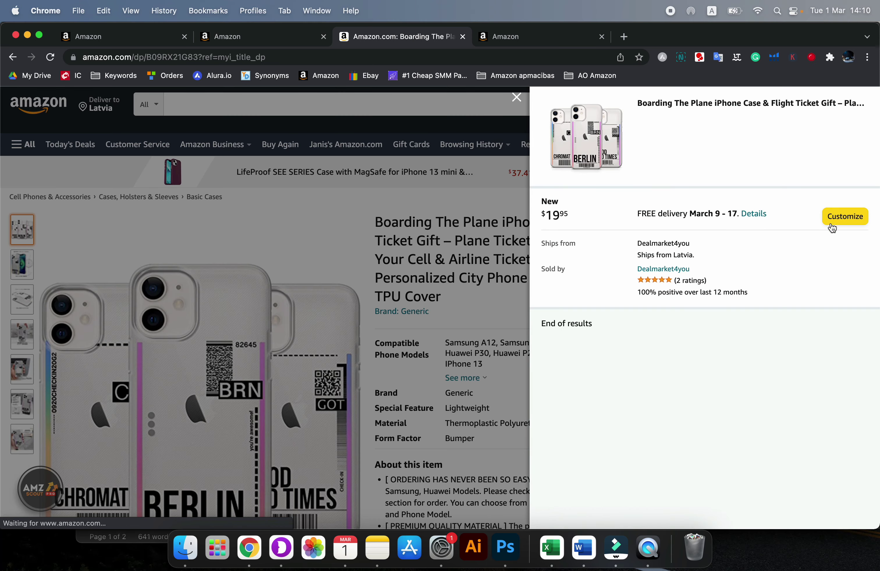
left_click(845, 217)
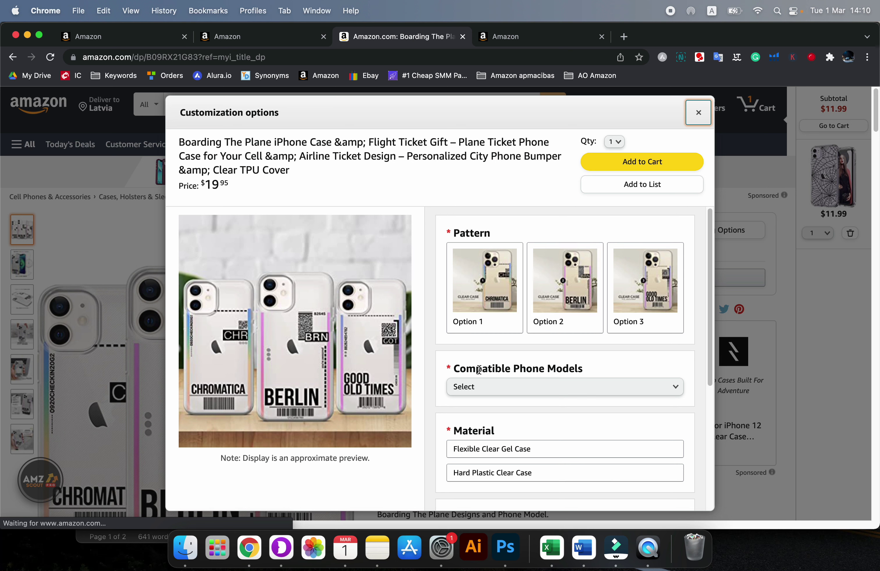
Step: Examine the live listing's phone model, material, text font, colour and text input customization fields
left_click(462, 369)
scroll(561, 423, "down", 3)
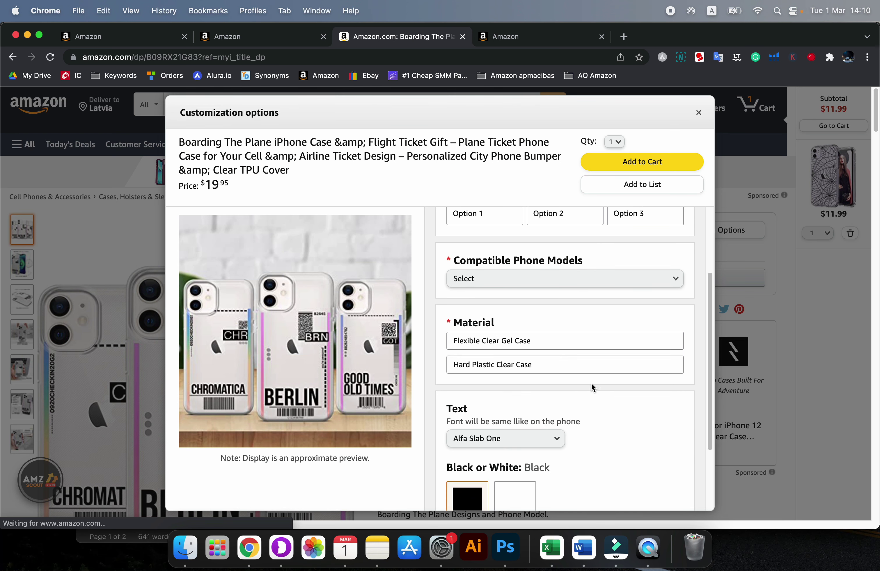
scroll(591, 387, "down", 5)
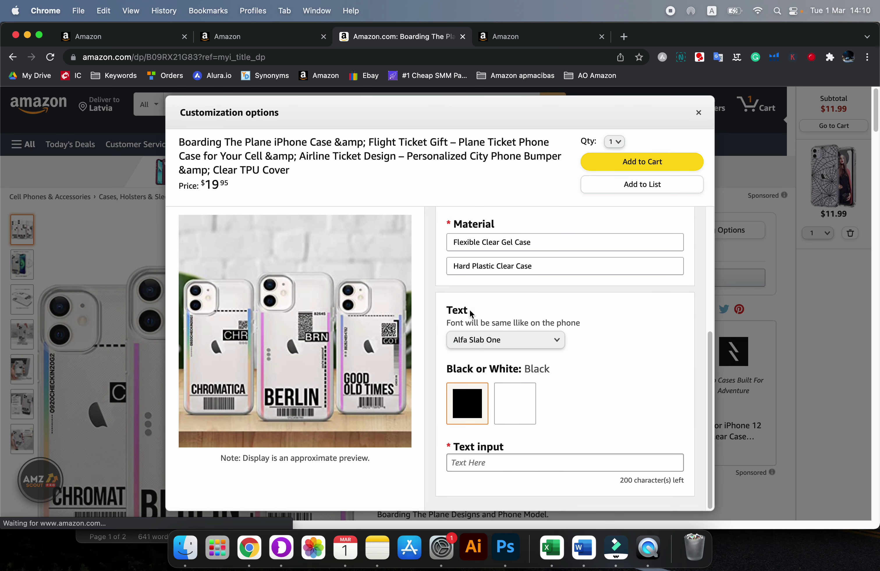
left_click_drag(445, 309, 486, 315)
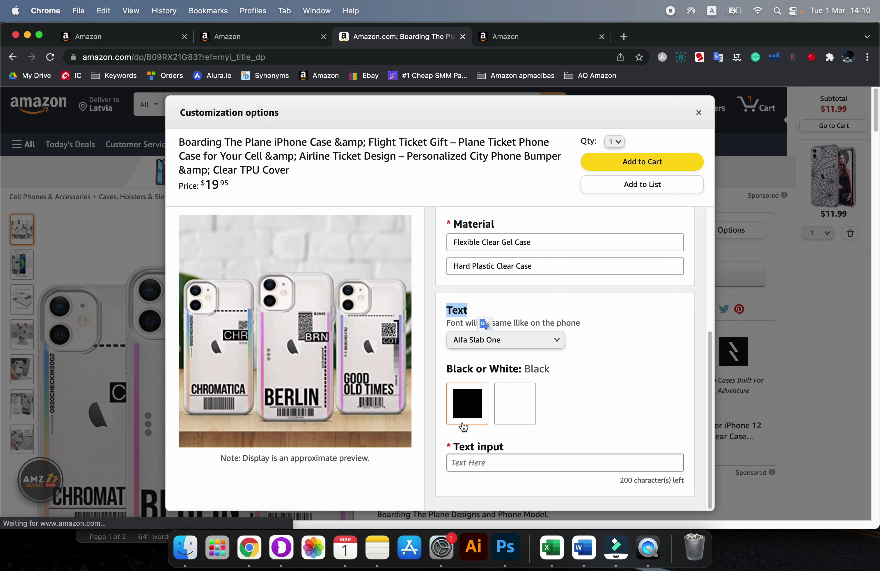
left_click(475, 461)
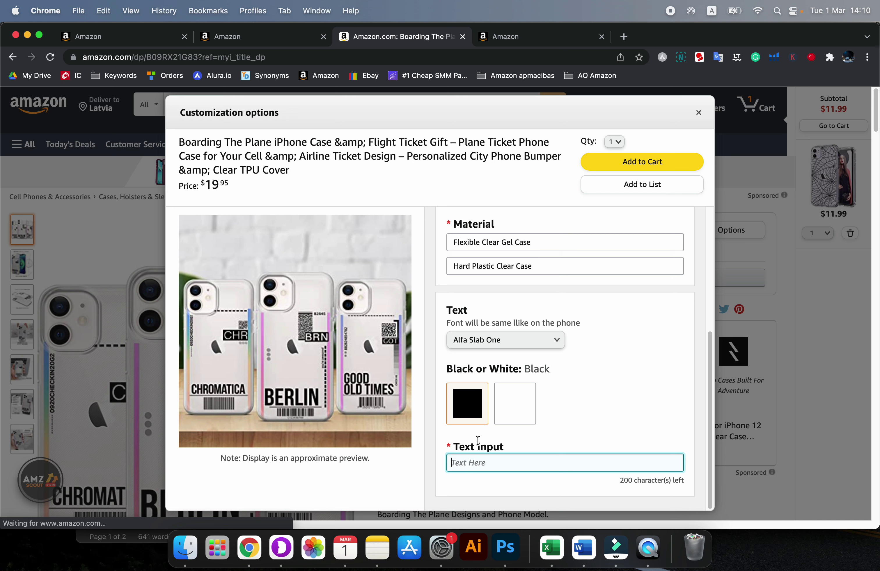
Step: Enter "Russia" as the custom text, keep the Alfa Slab One font and shift the text slightly lower in the case preview
type("Russia")
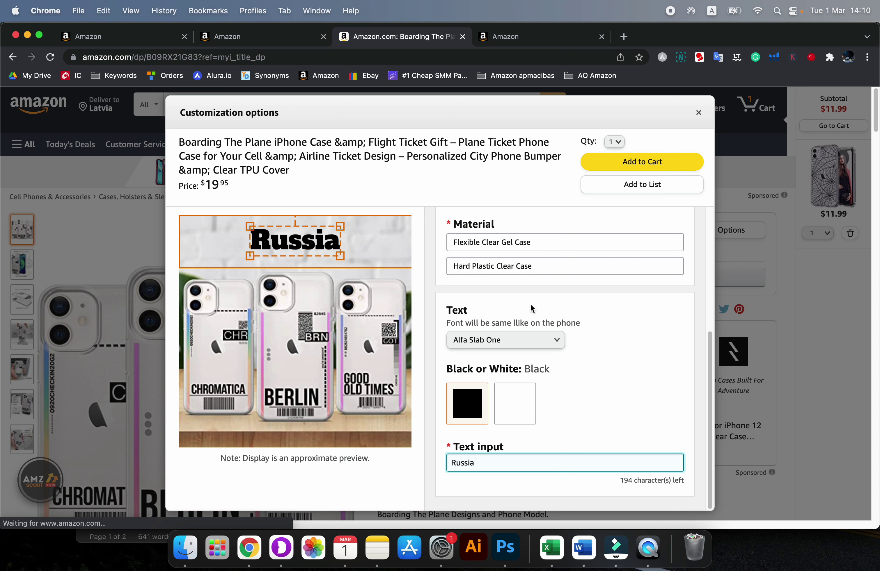
left_click(294, 240)
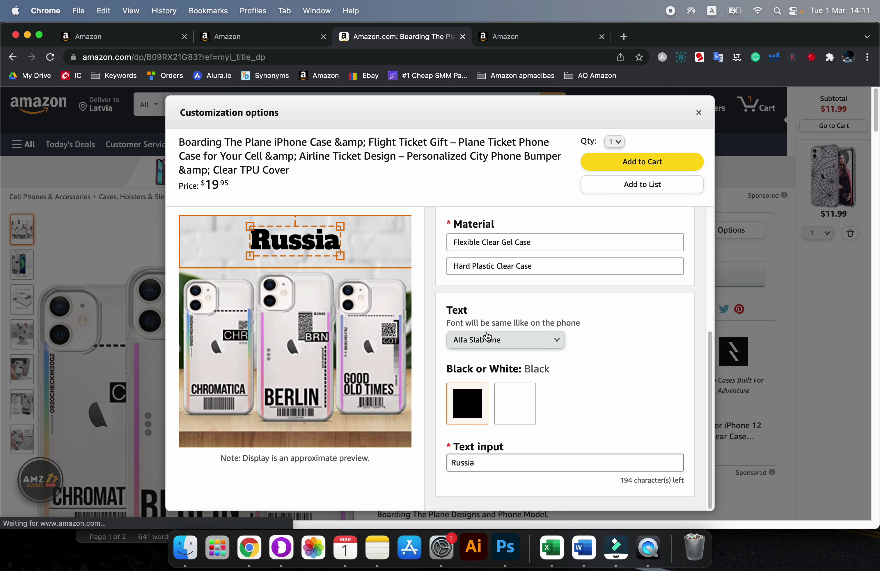
left_click(500, 344)
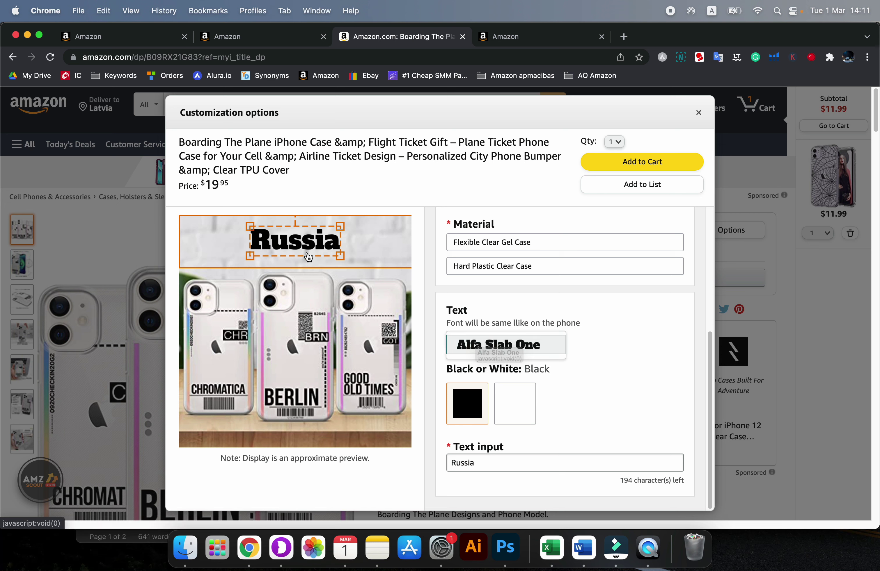
left_click(514, 346)
left_click_drag(295, 362, 286, 244)
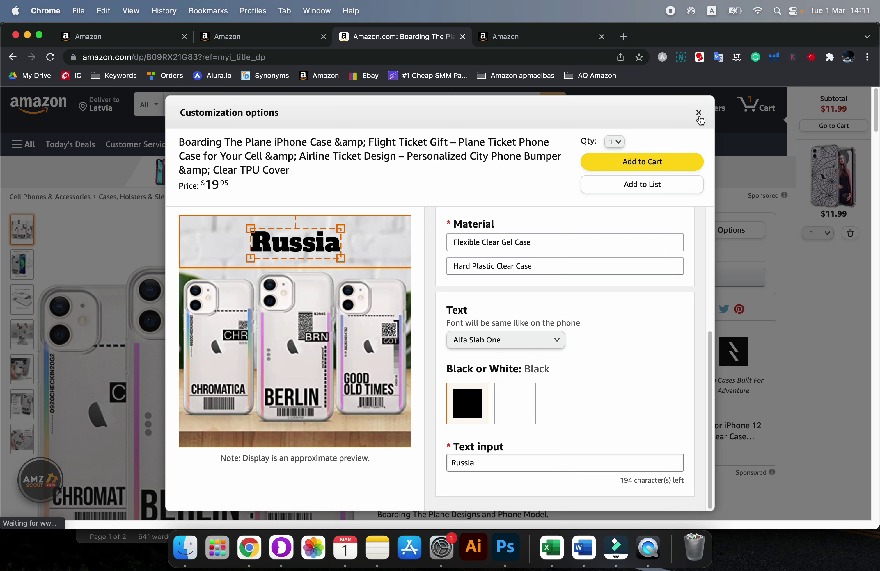
Step: Return to Manage Inventory and open the live page of the Bengal Tiger Phone Case listing
left_click(123, 36)
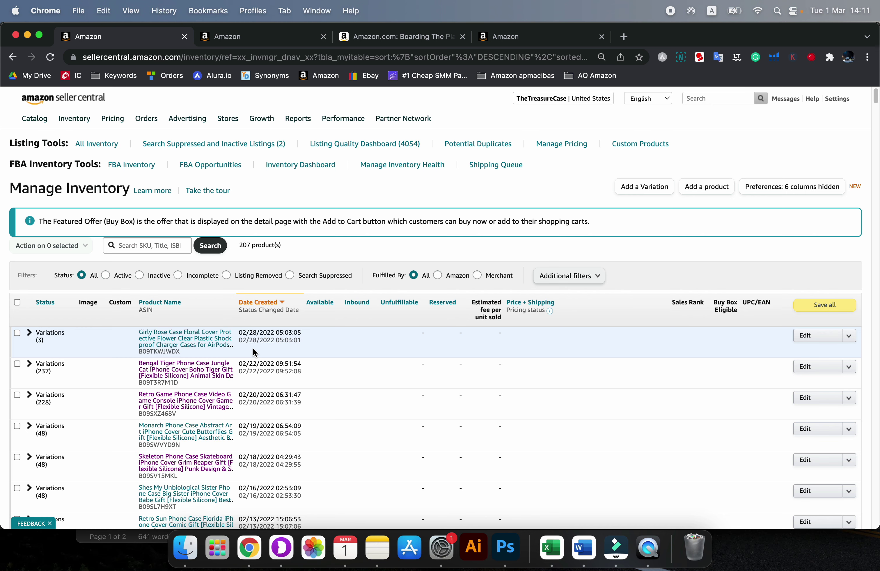
left_click(176, 374)
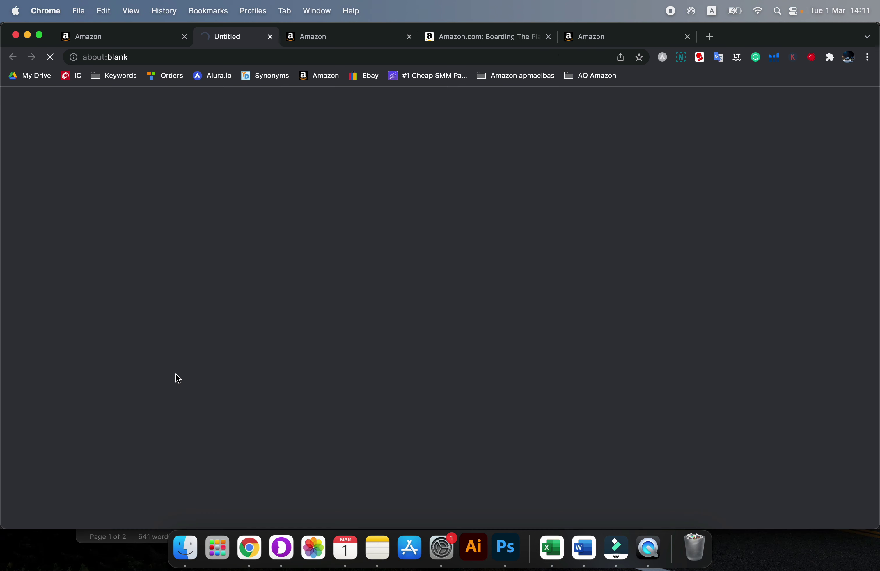